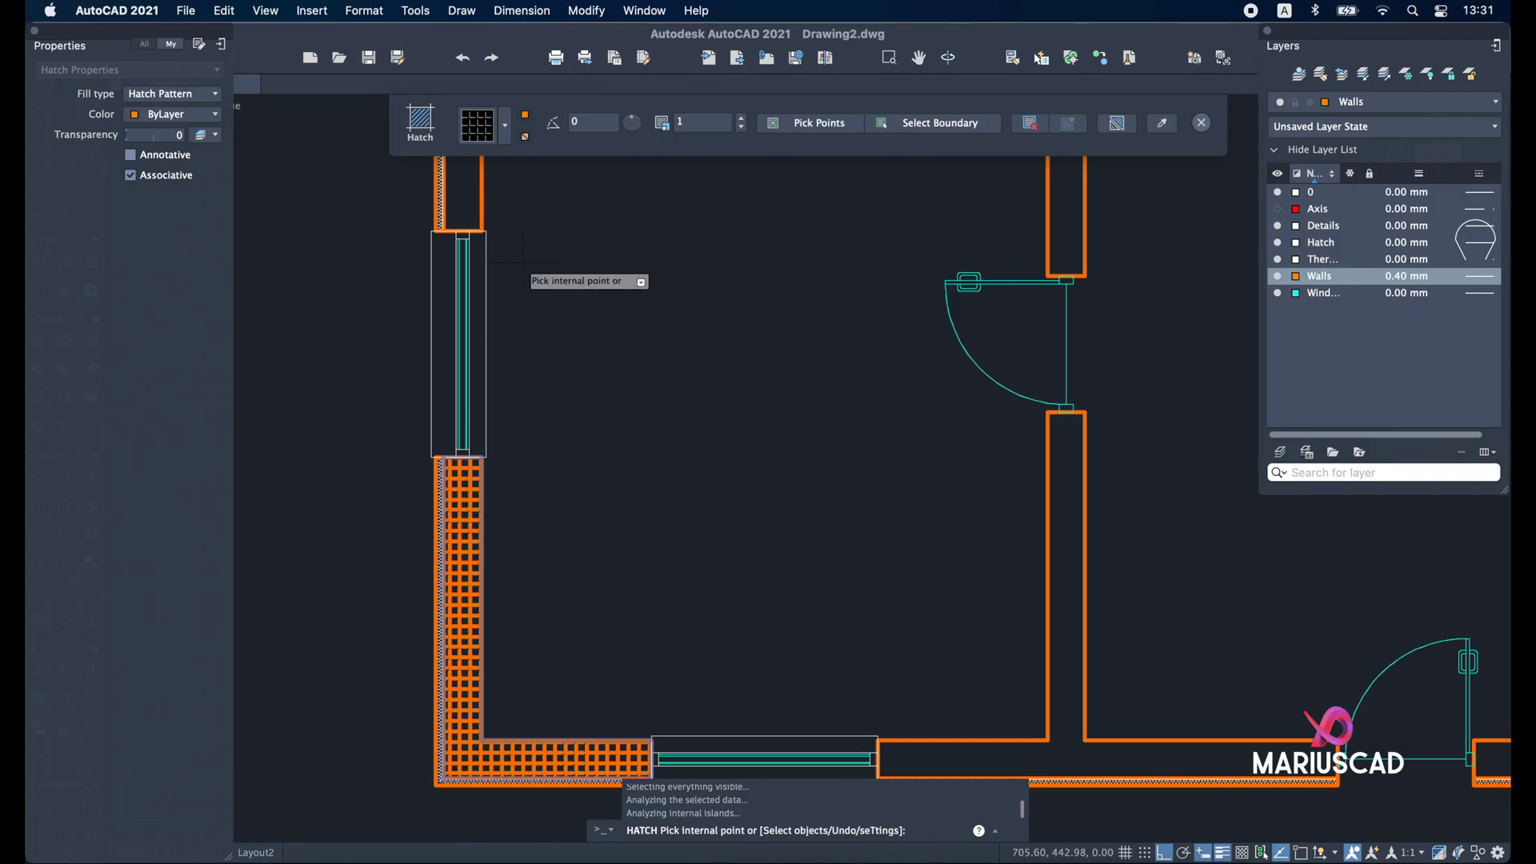
Hatch the area inside the lower walls and subtract the slot solid from the part
middle_click_drag(469, 160, 493, 422)
left_click(492, 422)
left_click(944, 204)
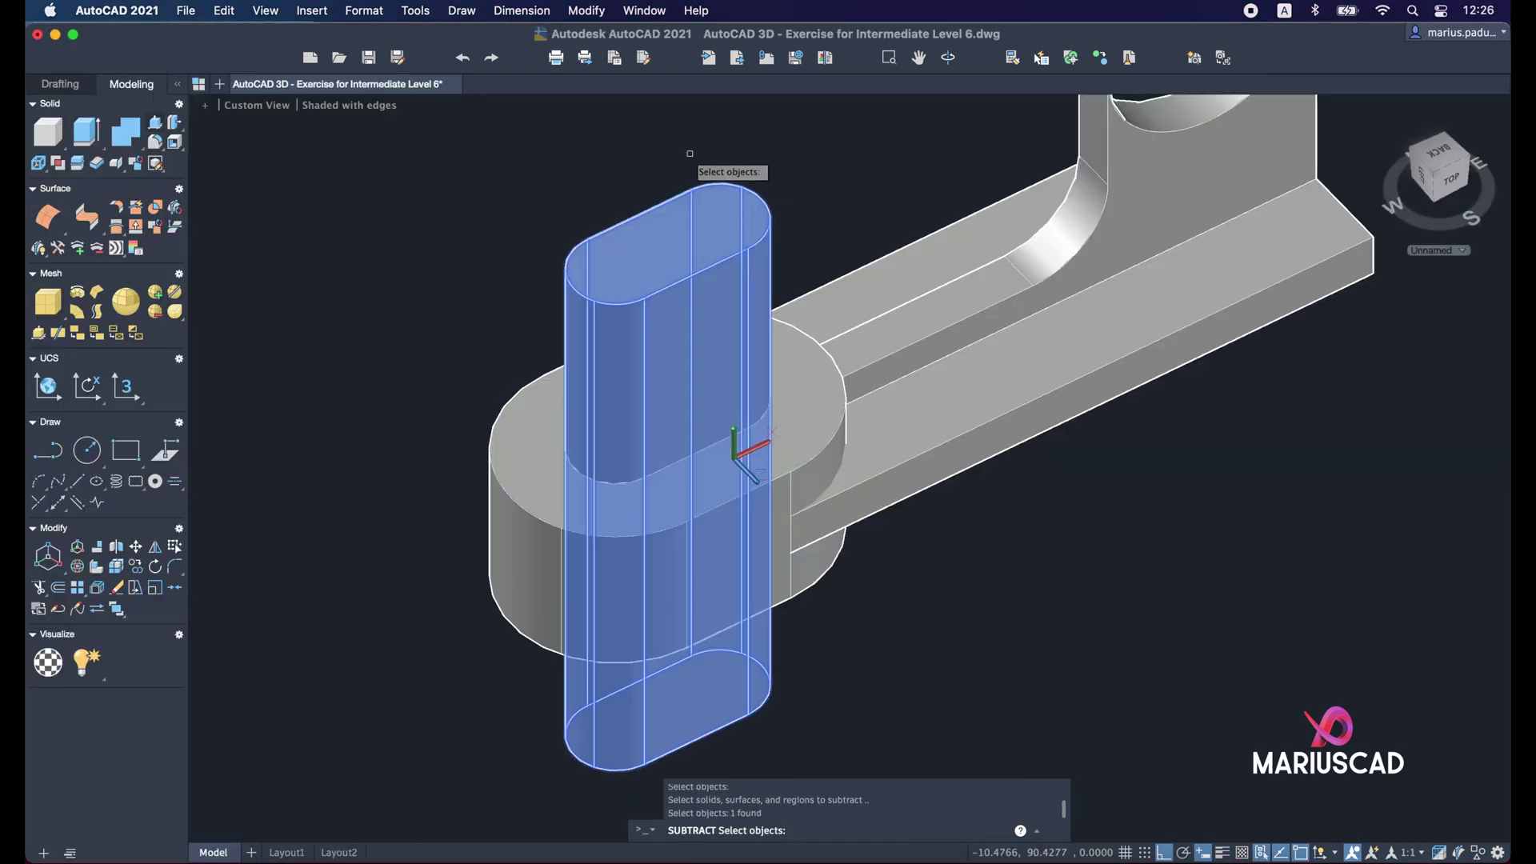
key("Return")
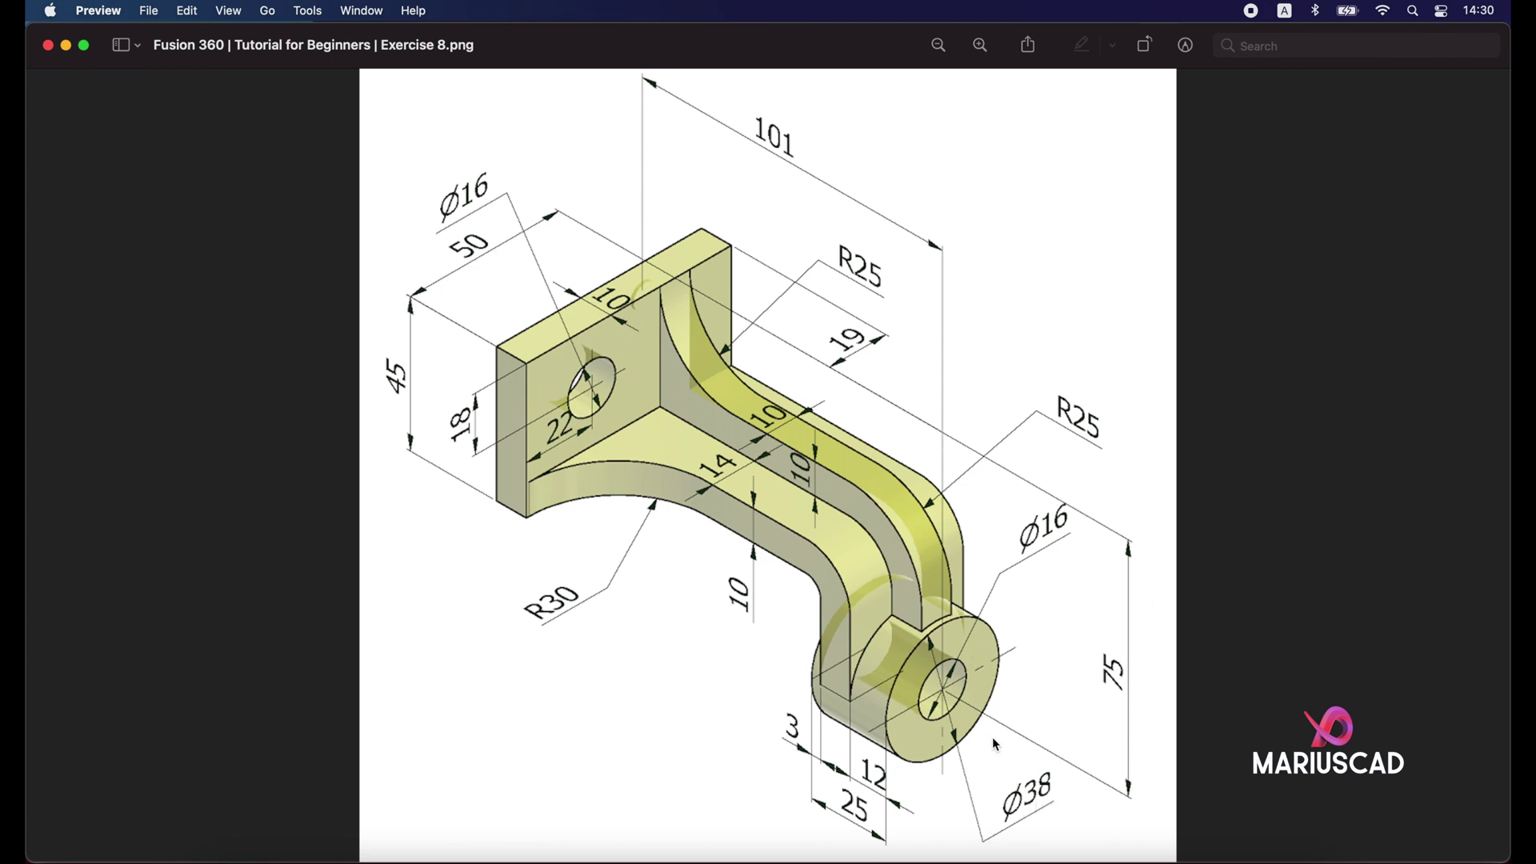
Minimize the Exercise 8 reference drawing to reveal the empty Fusion 360 design
left_click(67, 46)
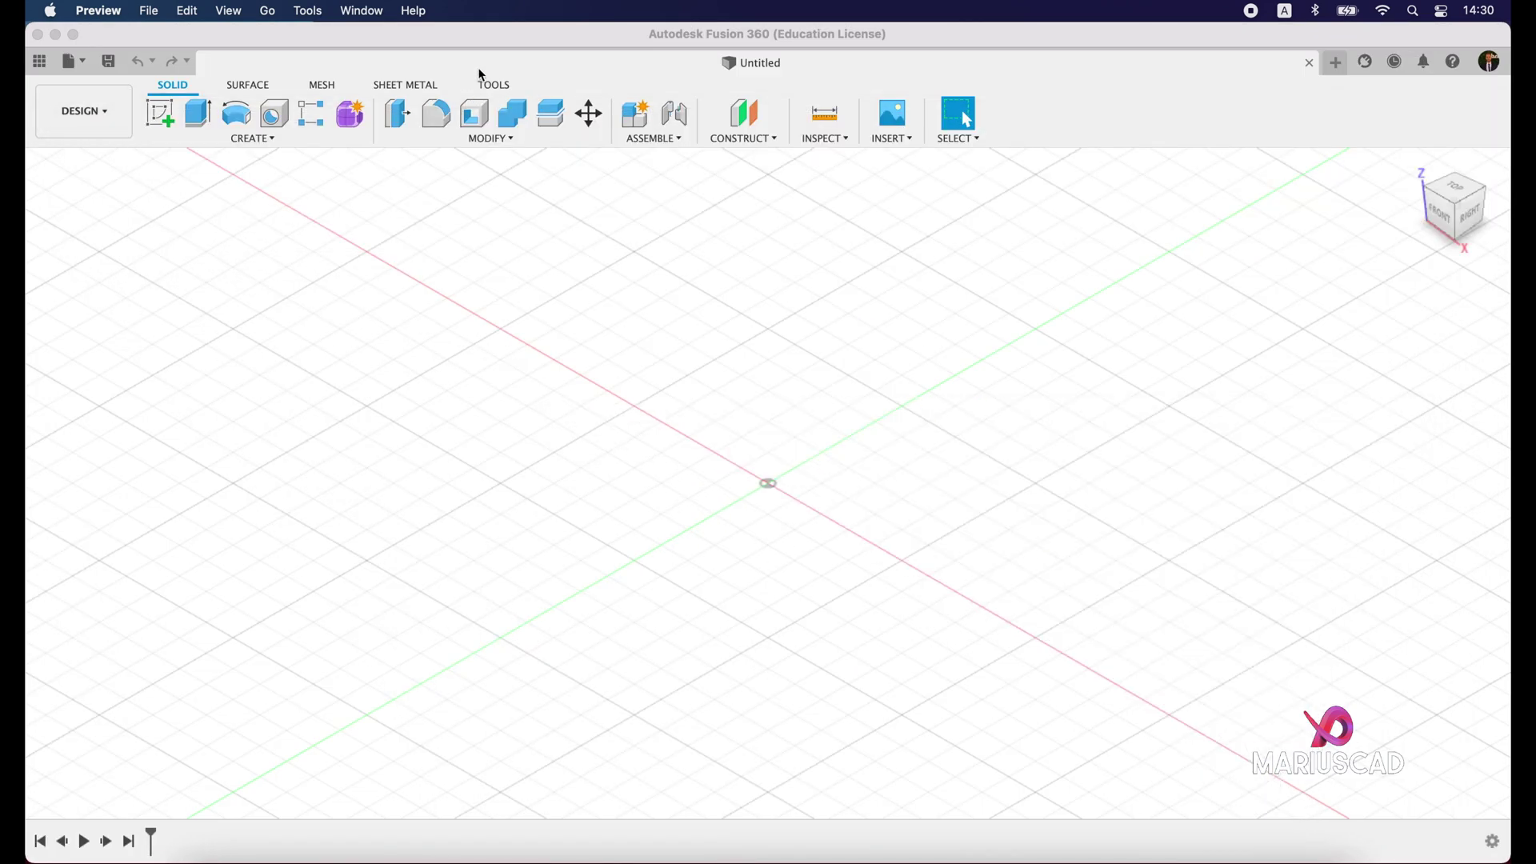
Draw a 38 mm diameter circle centred on the origin of the vertical plane
left_click(160, 113)
left_click(776, 465)
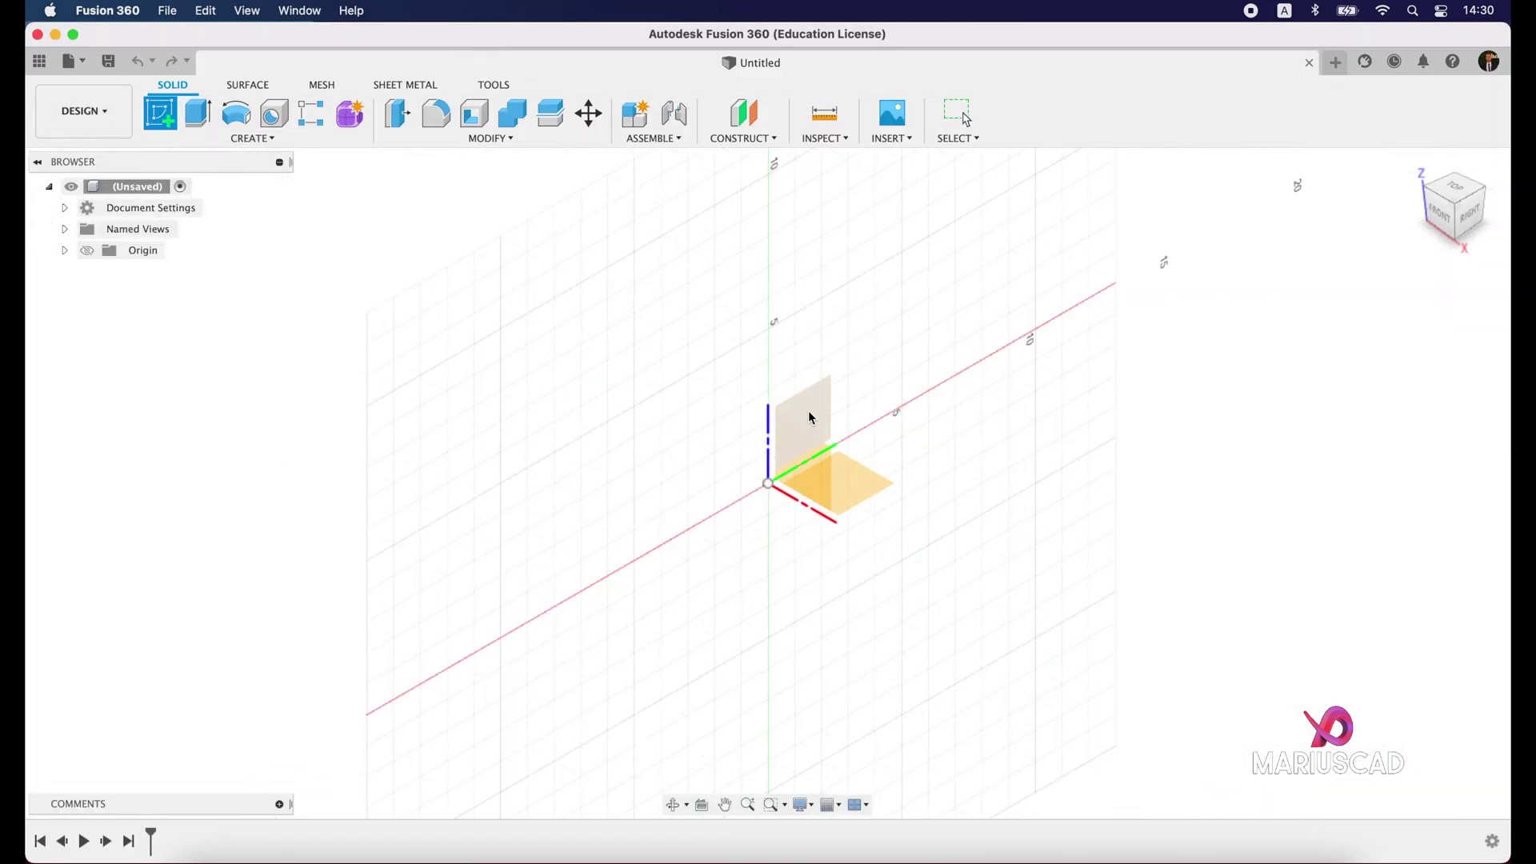
key("c")
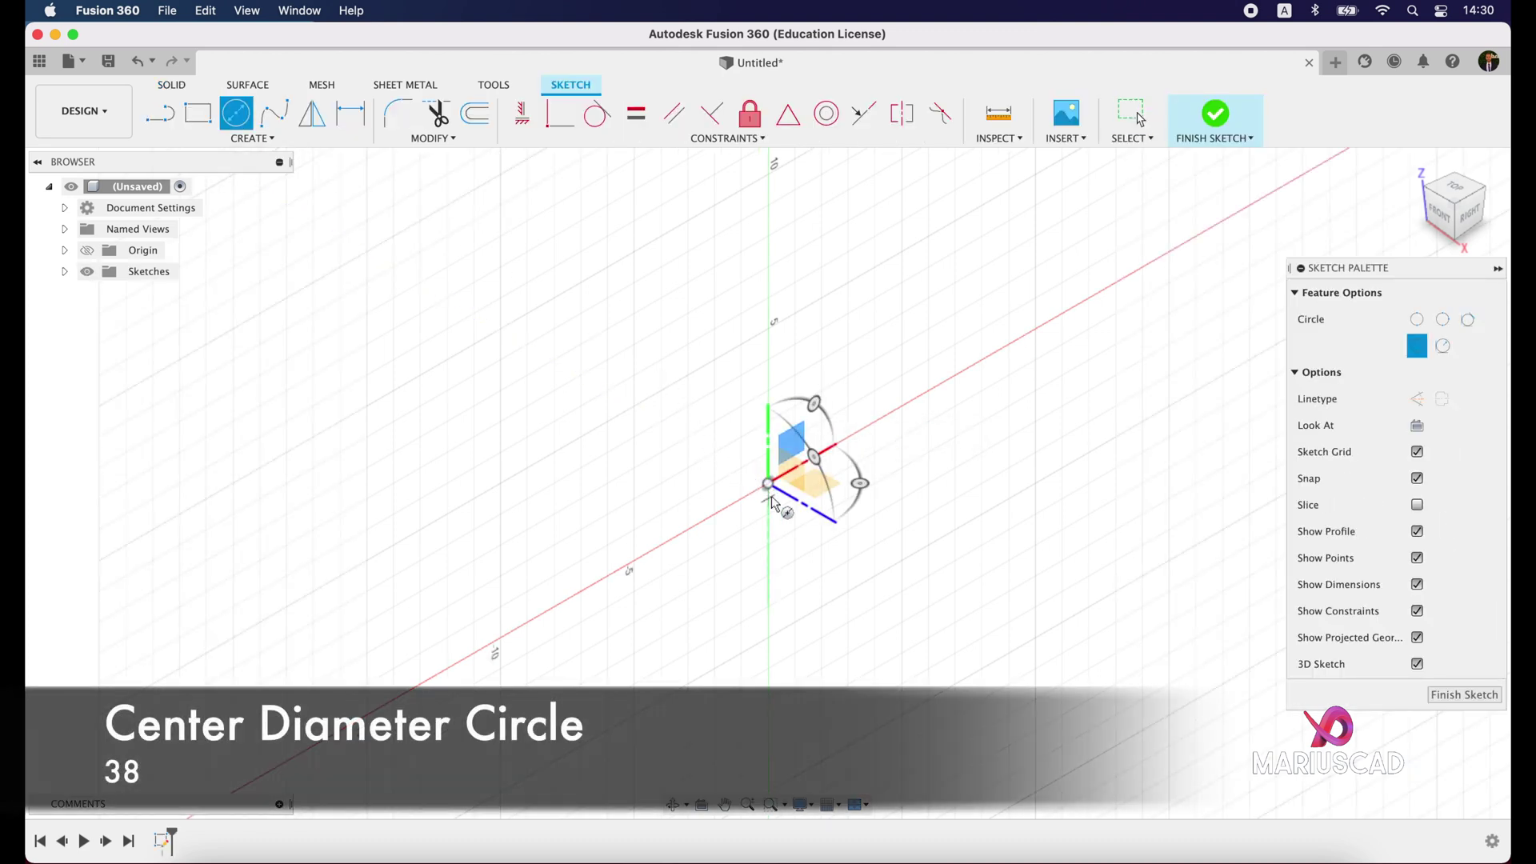
left_click(768, 483)
type("38")
key("Return")
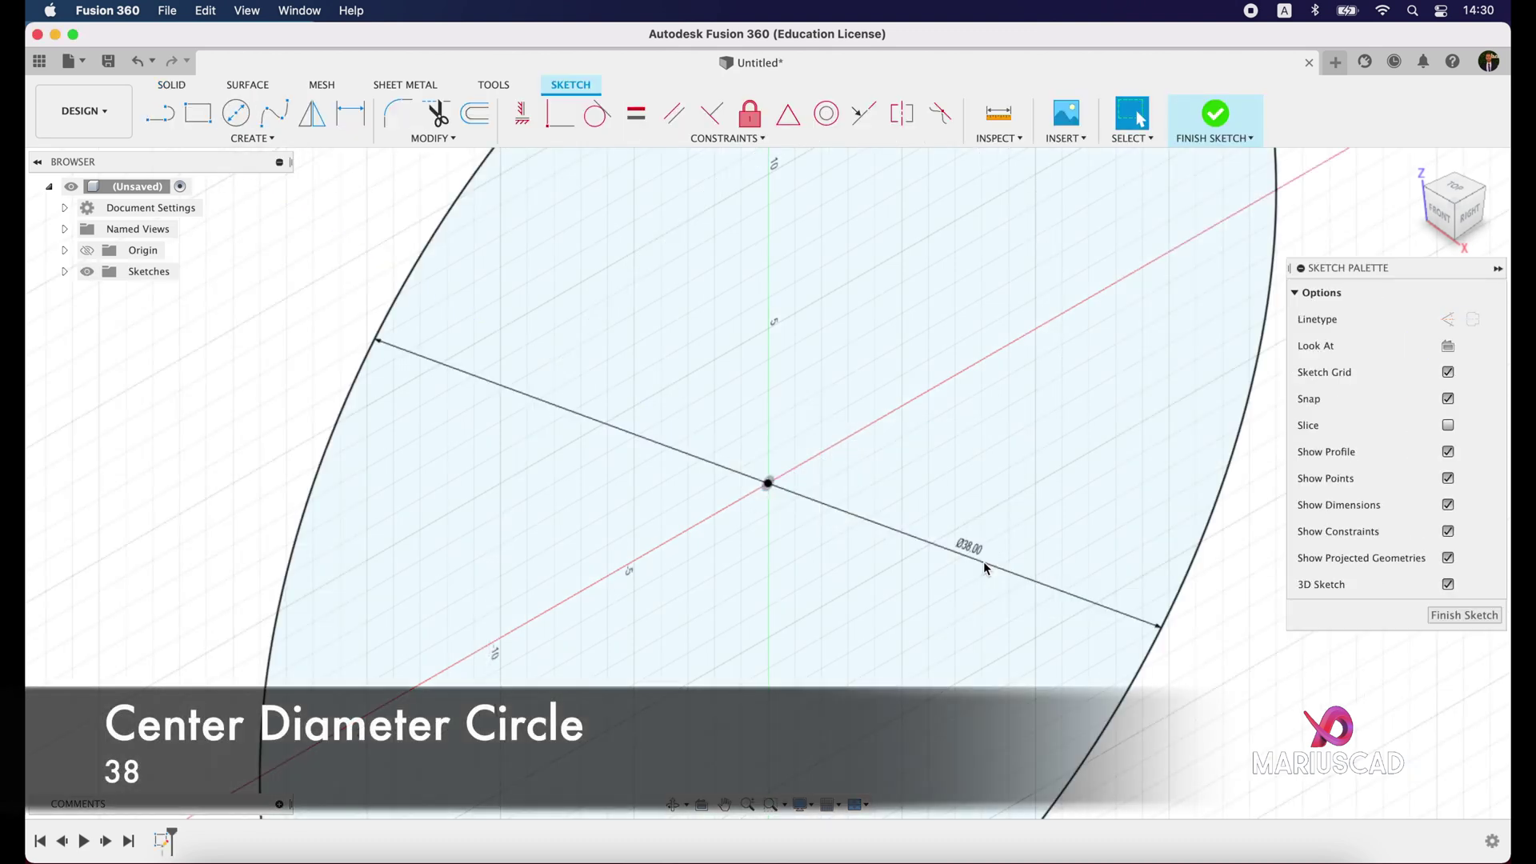
key("Escape")
Finish the circle sketch and check the Exercise 8 reference drawing before returning
scroll(905, 487, "down", 3)
scroll(907, 494, "down", 2)
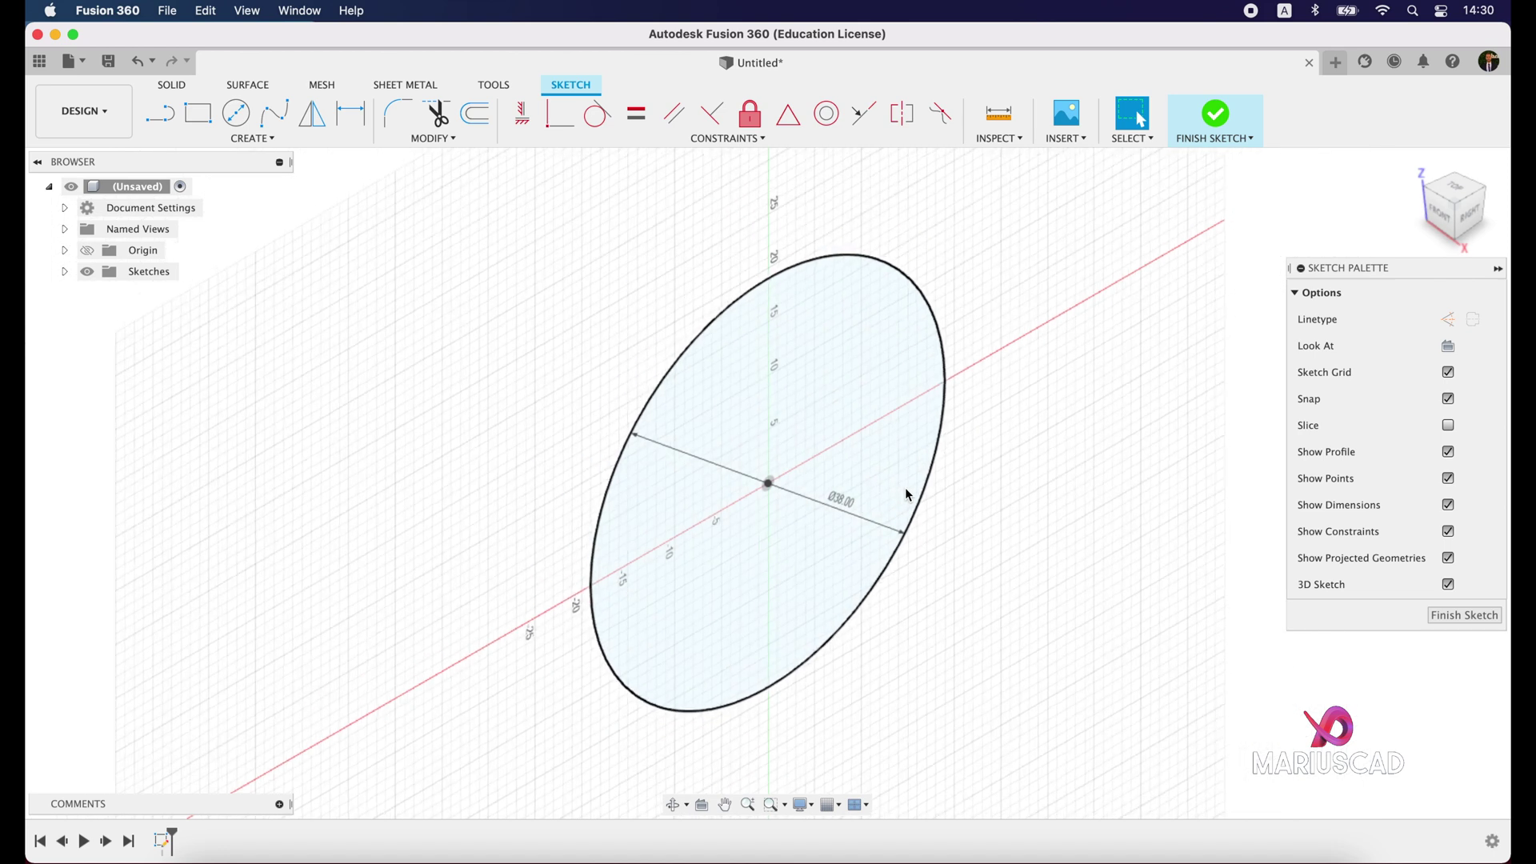
left_click(1227, 121)
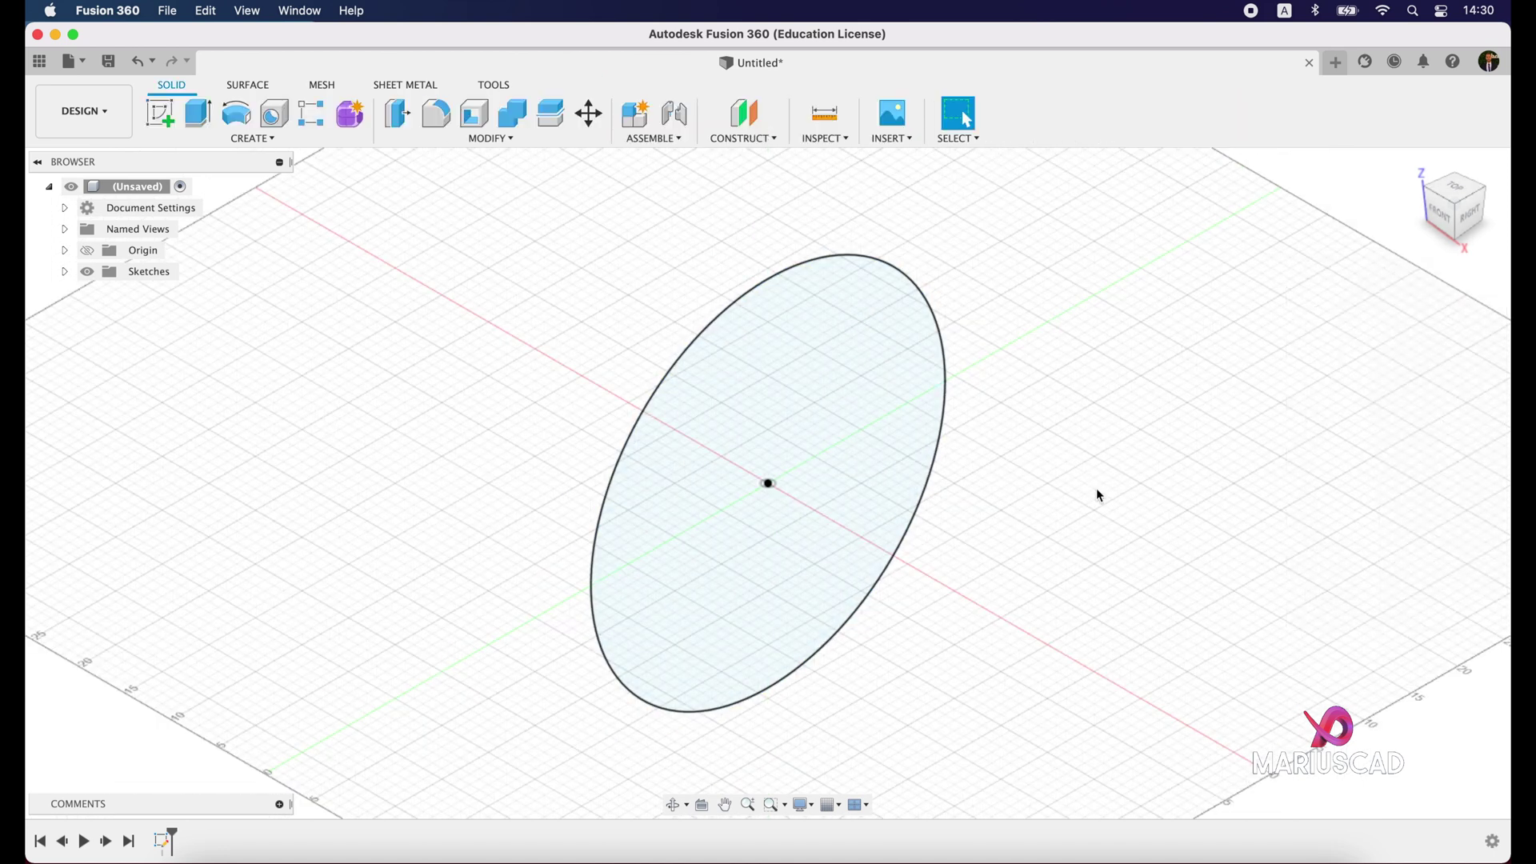
left_click(1240, 848)
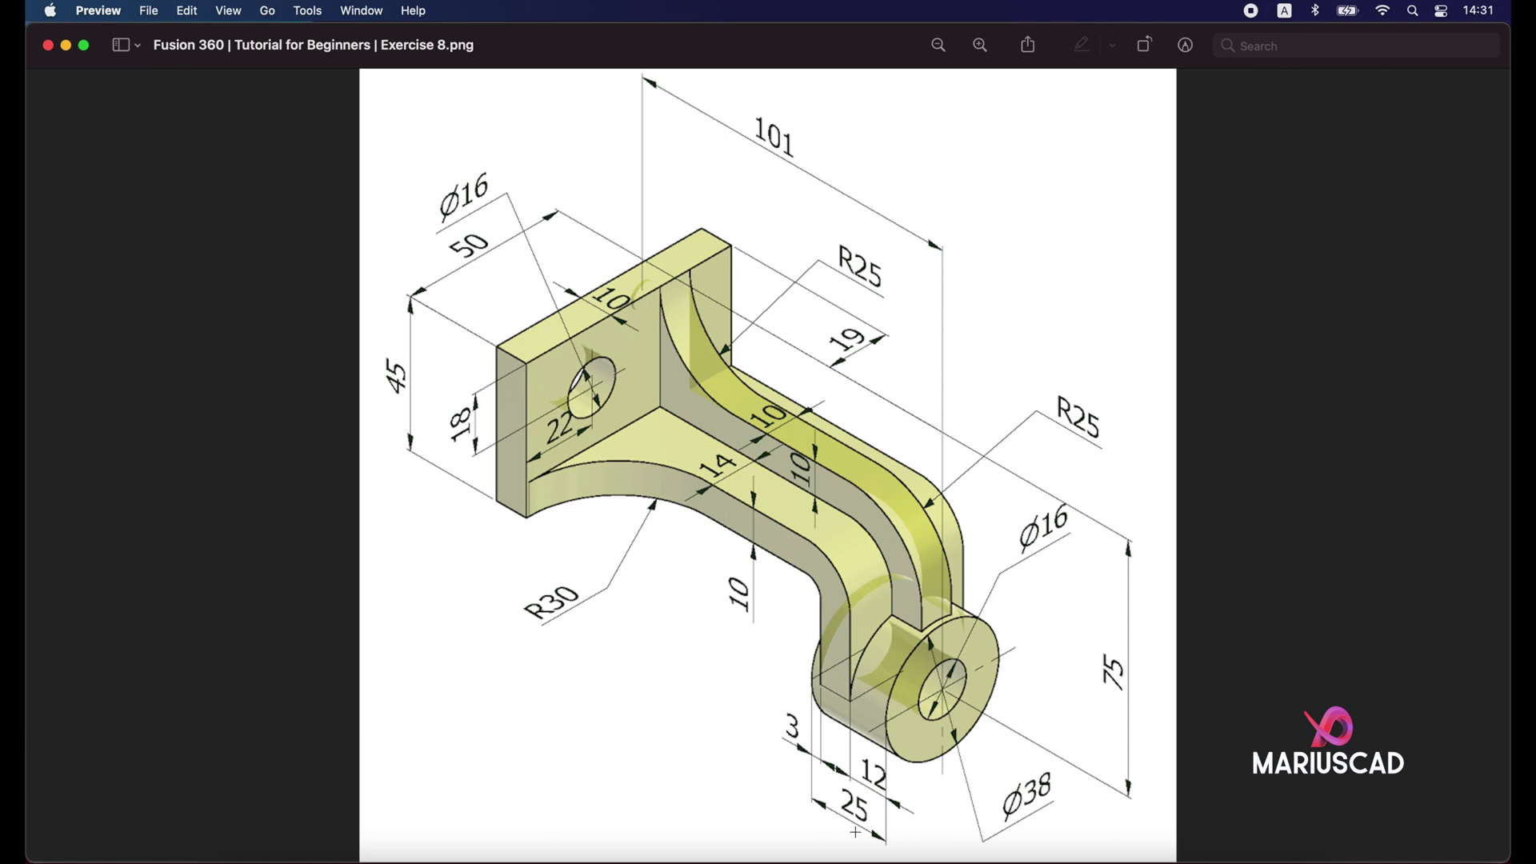
left_click(67, 47)
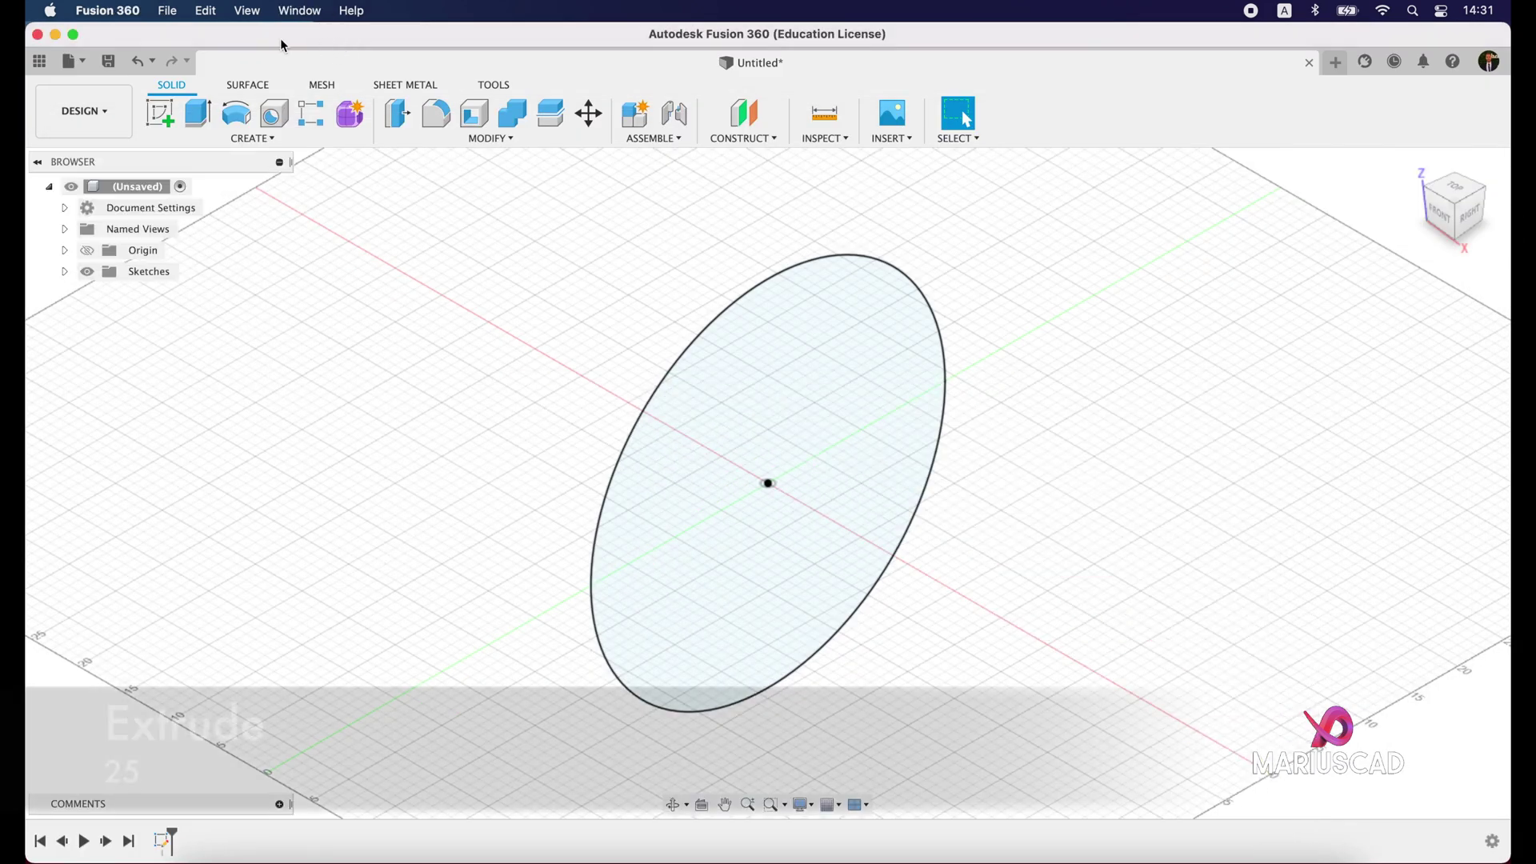
Extrude the circle 25 into a cylinder, fit it to the view, and compare with the reference
left_click(198, 113)
left_click_drag(779, 491, 976, 601)
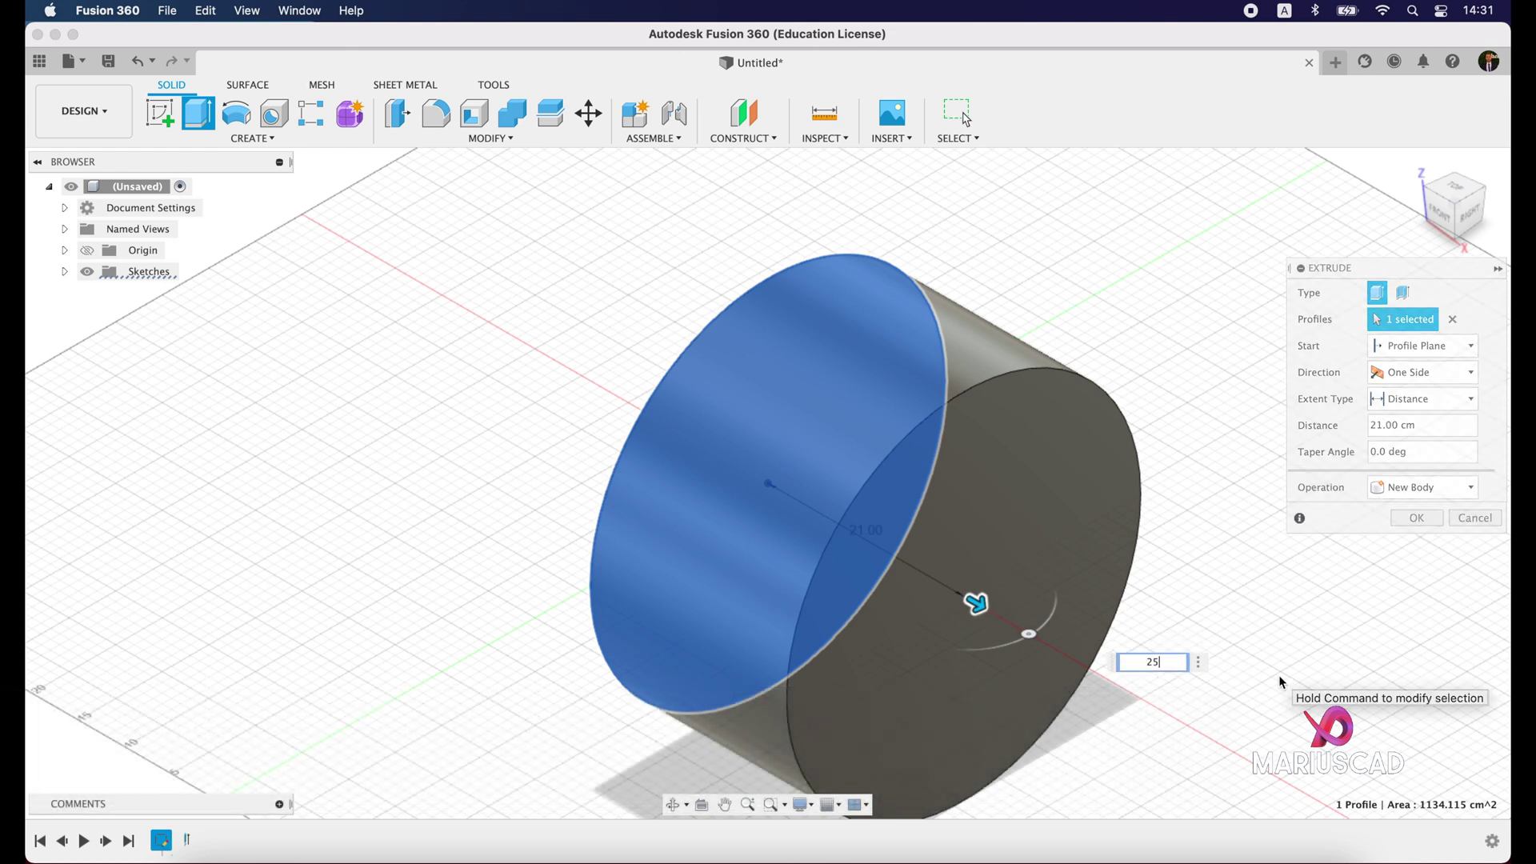
key("Return")
key("F6")
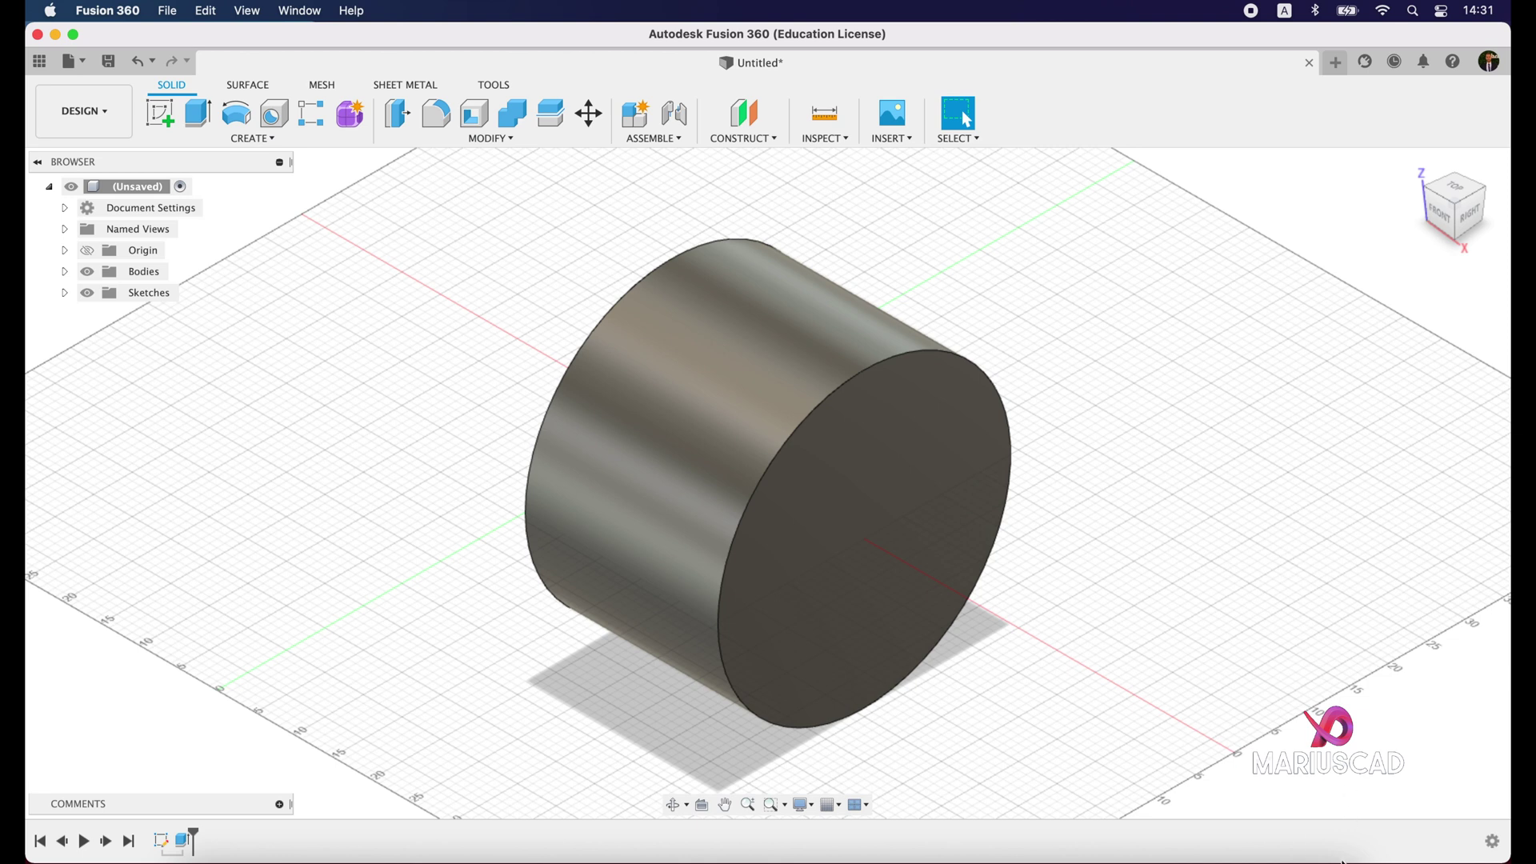
left_click(1320, 848)
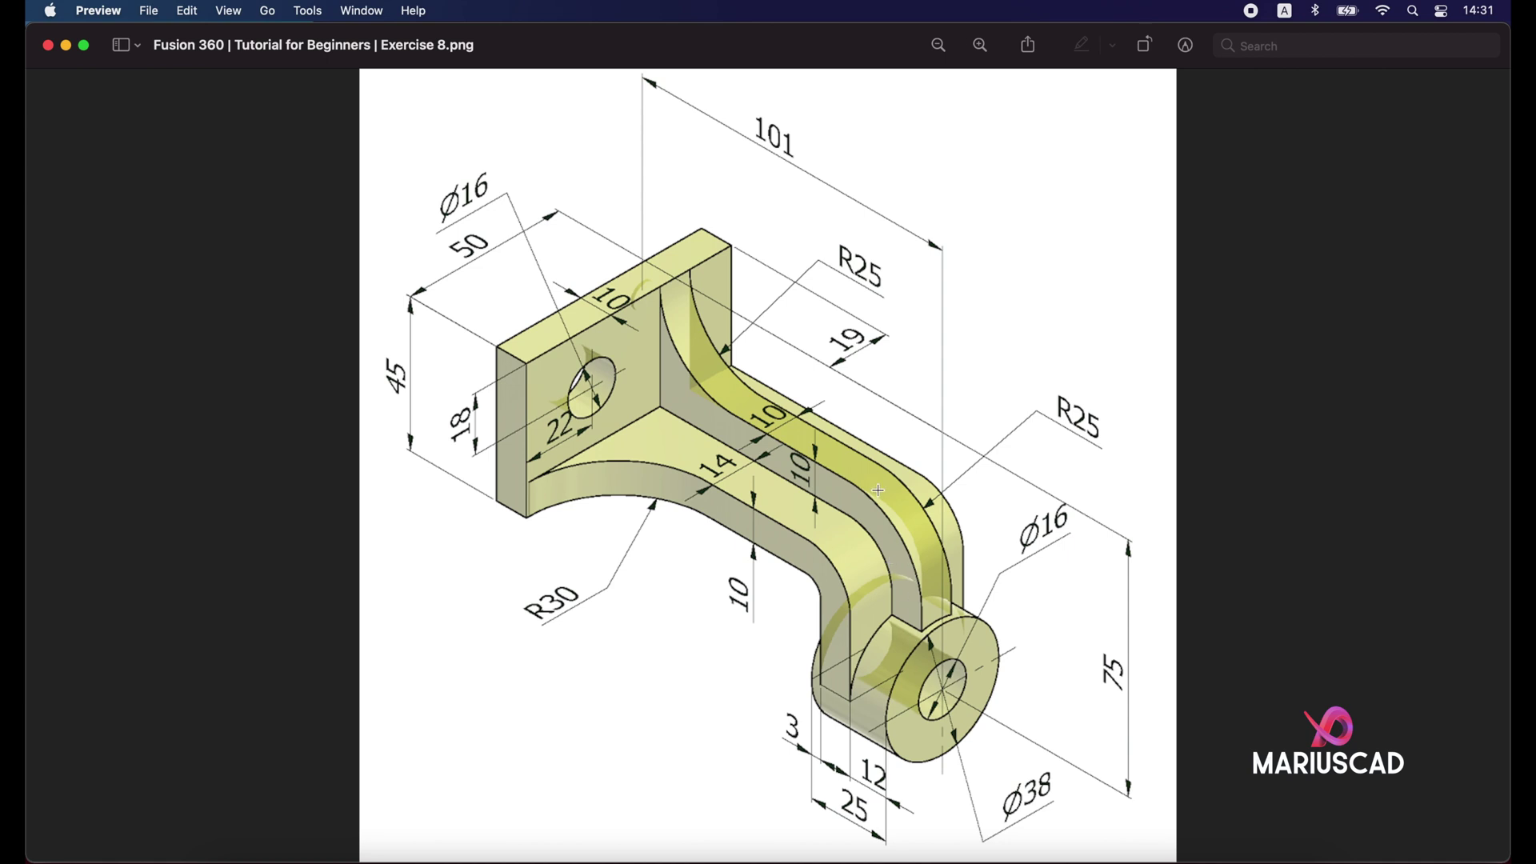
left_click(66, 44)
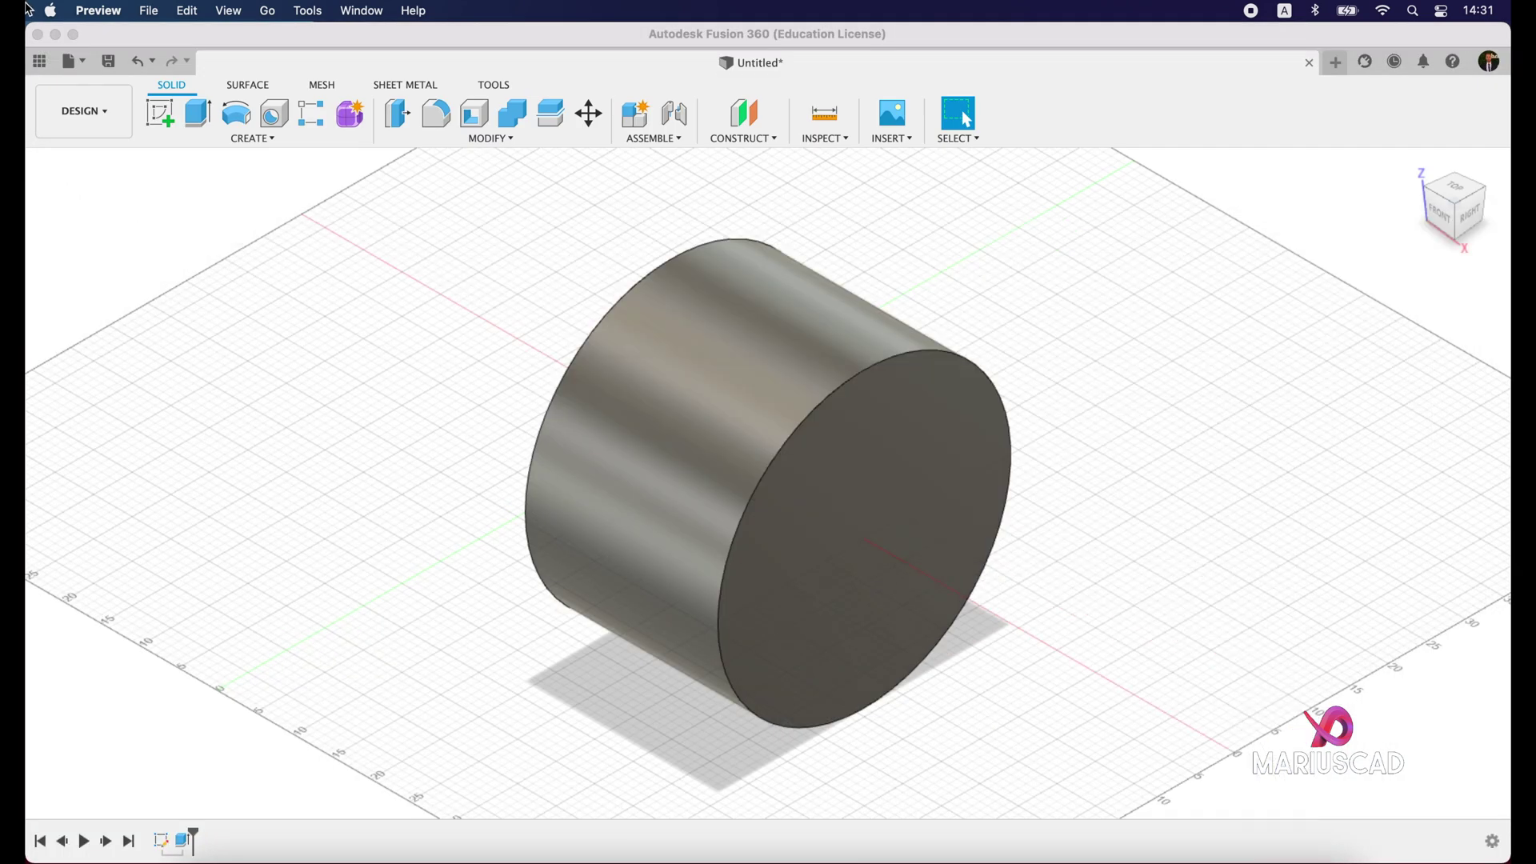
Start a front-plane sketch with a vertical line from the origin and a tangent arc
left_click(163, 104)
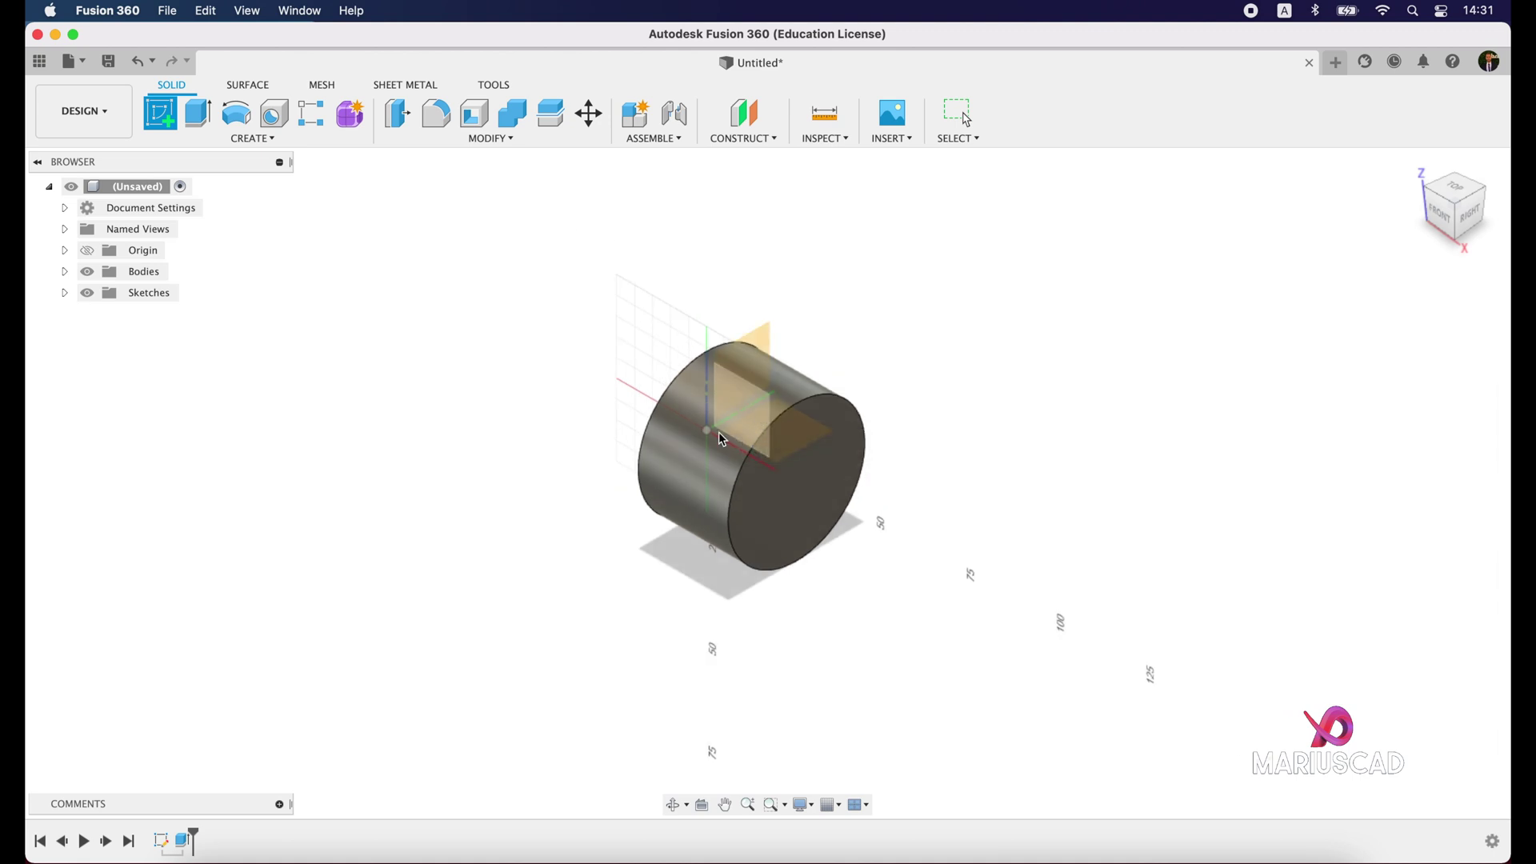
left_click(742, 413)
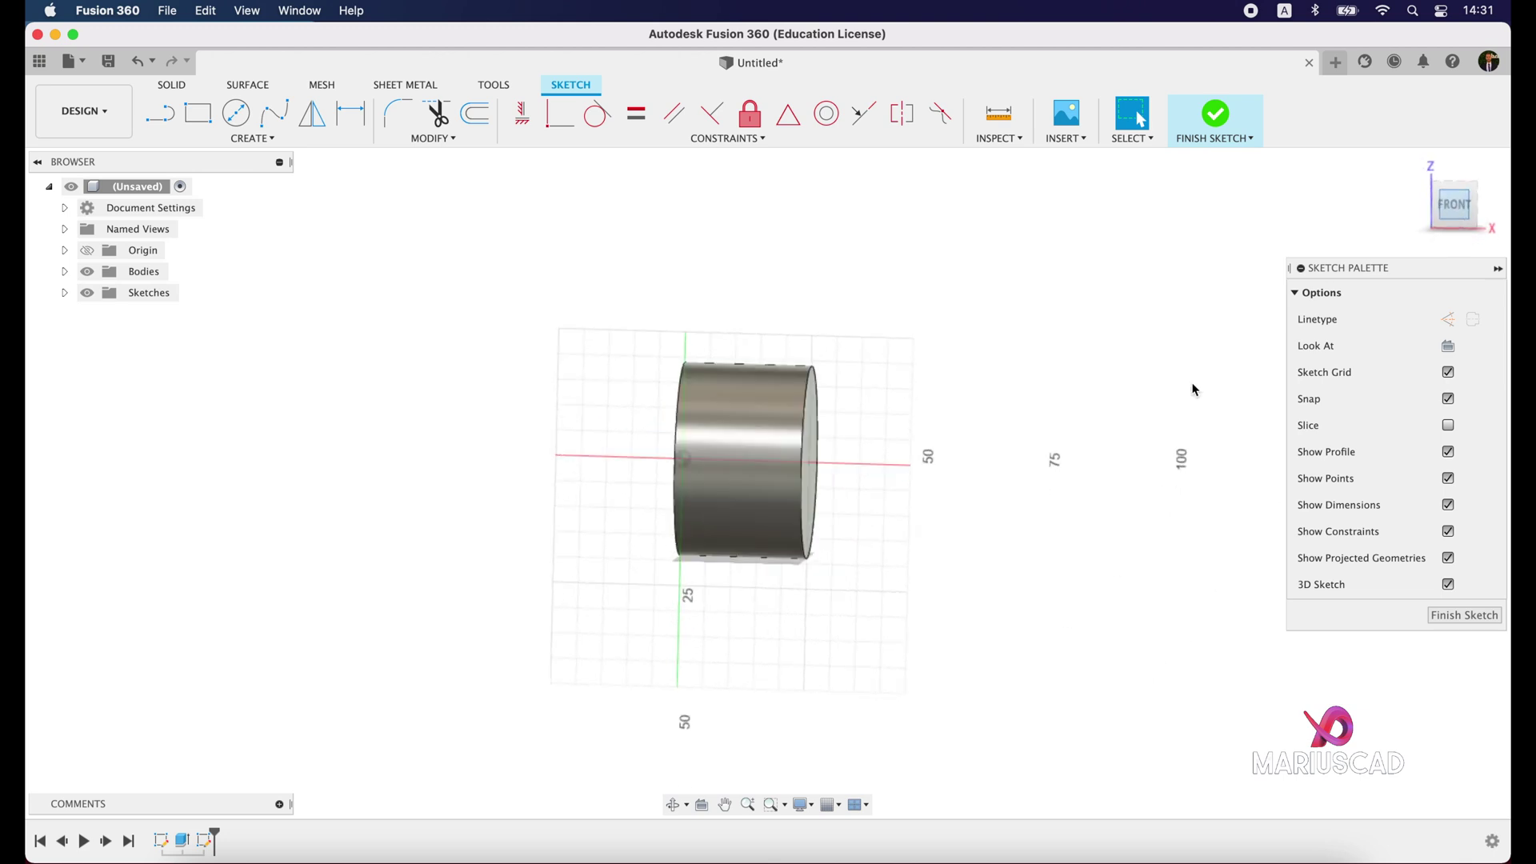
key("l")
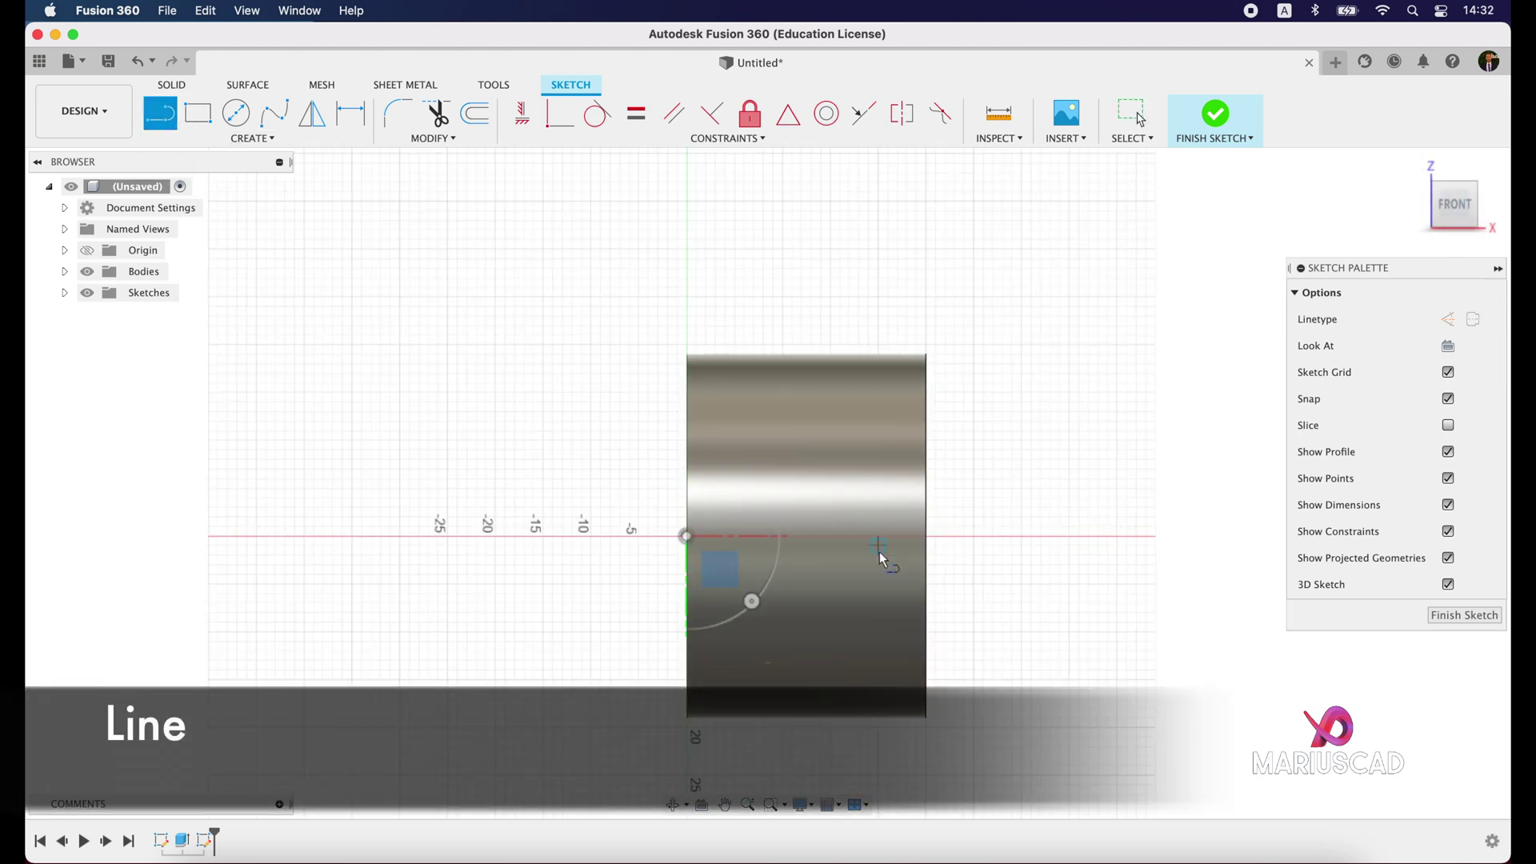
left_click(878, 536)
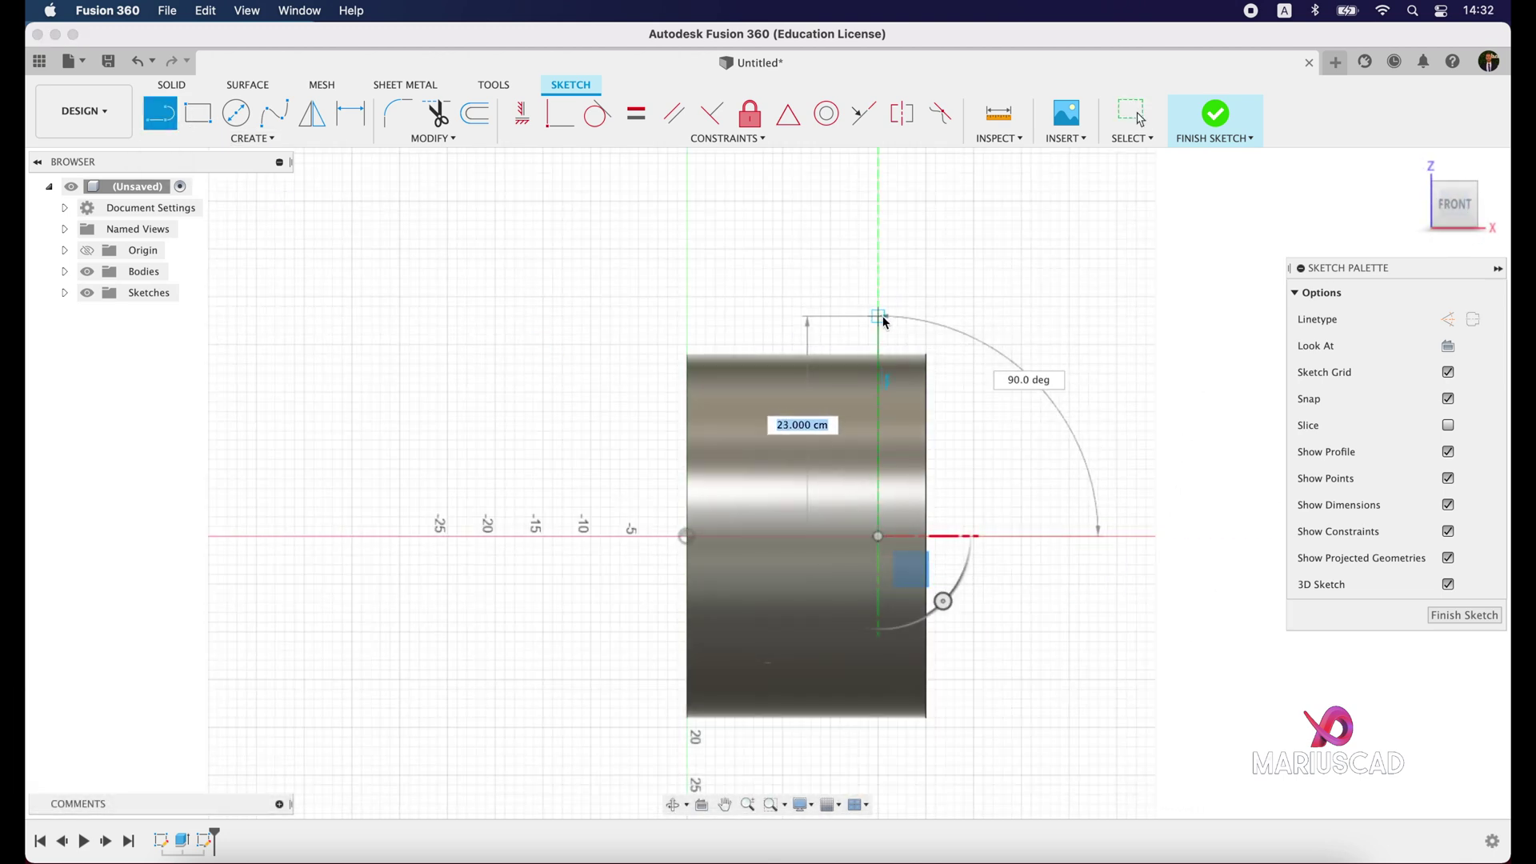
left_click(877, 306)
left_click_drag(878, 307, 792, 201)
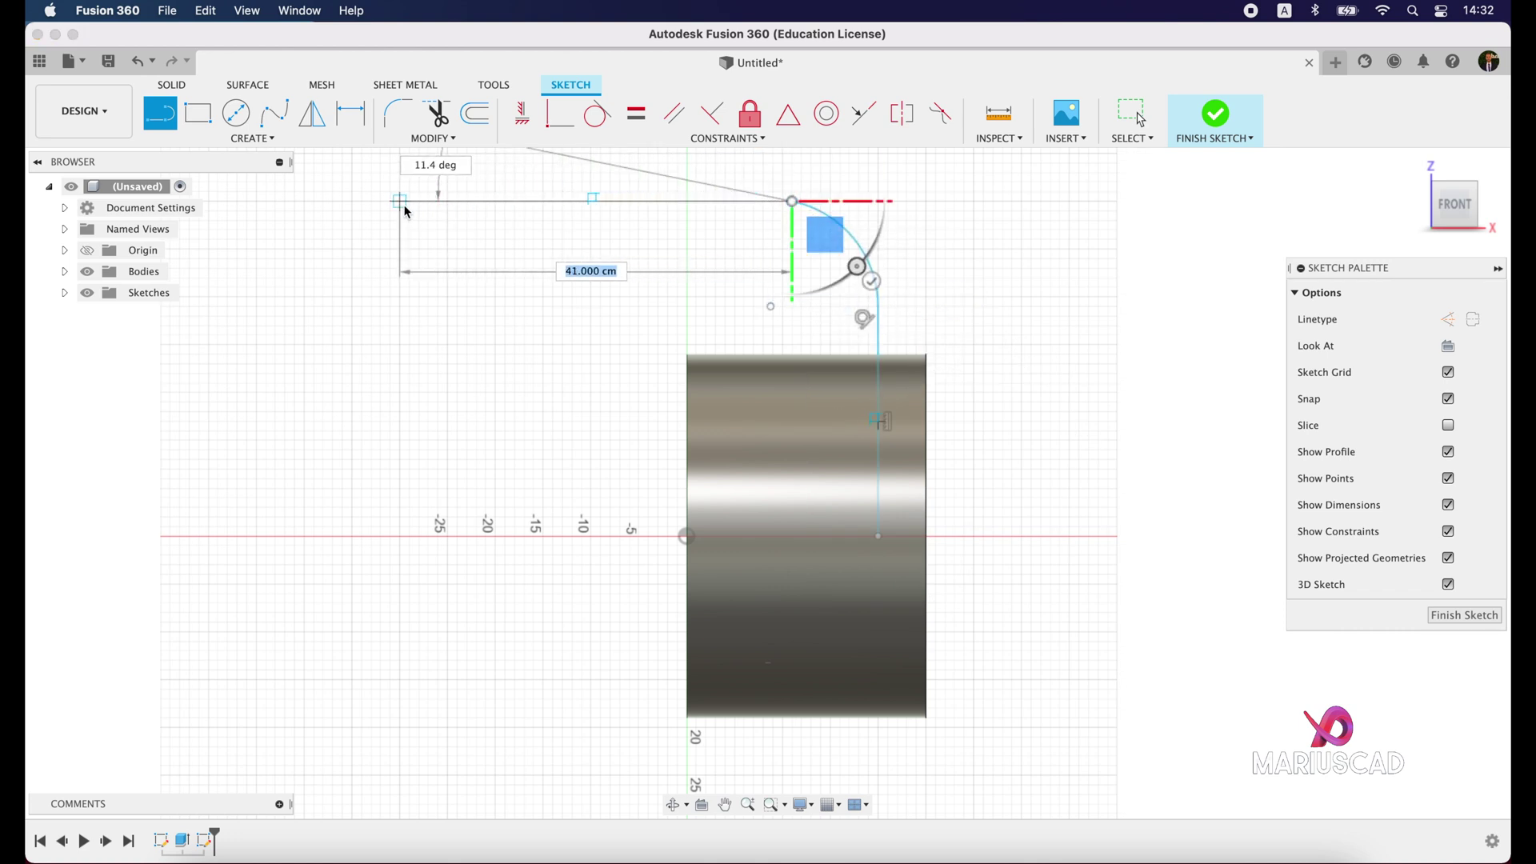
Complete the outline with the top line, 11 drop, 35 lower line, arc and 8 closing line
left_click(372, 202)
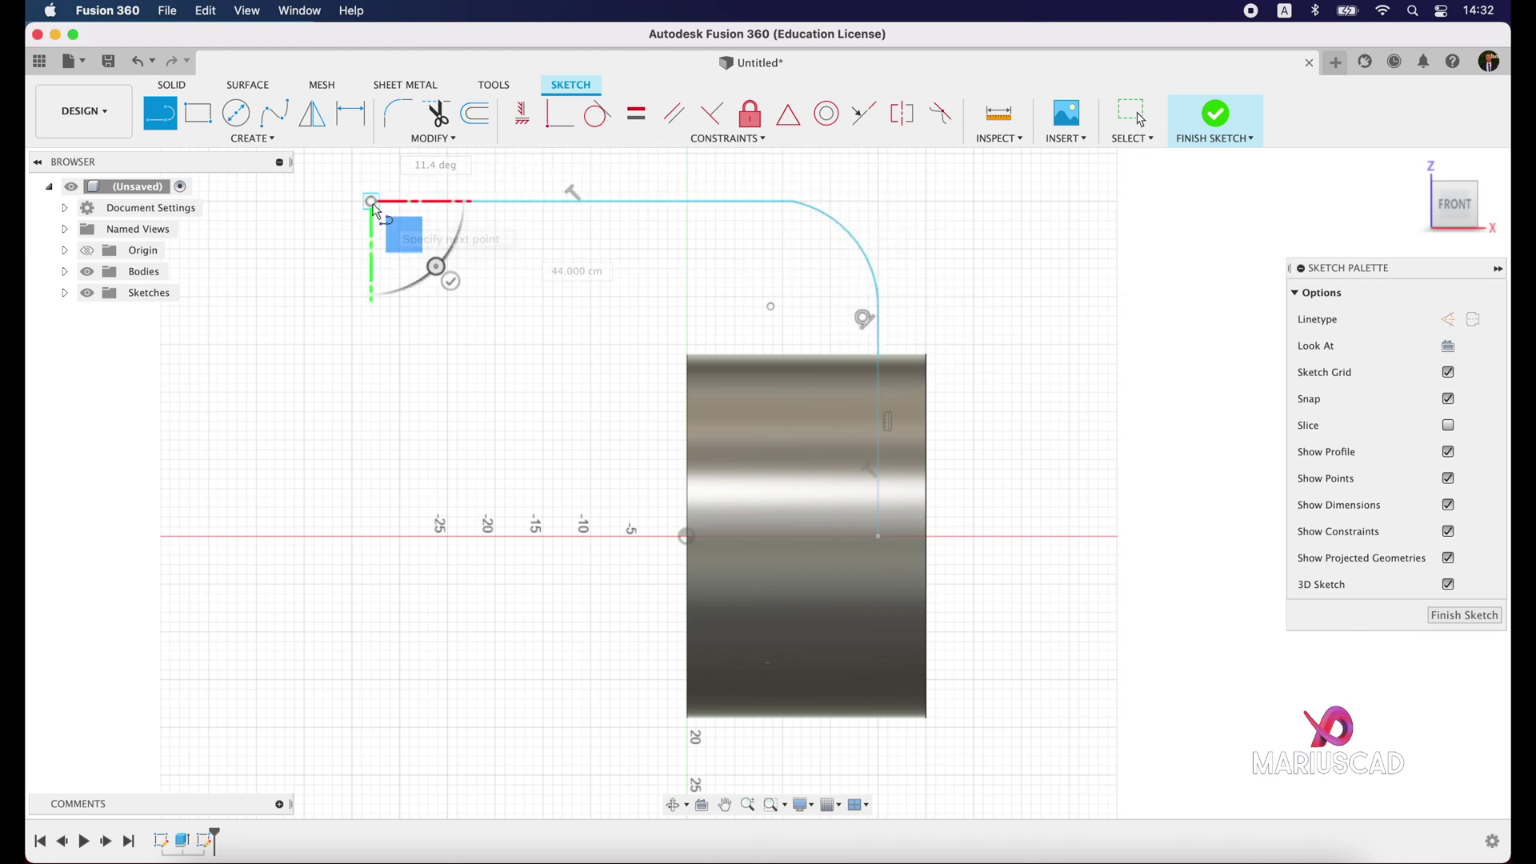
left_click(372, 306)
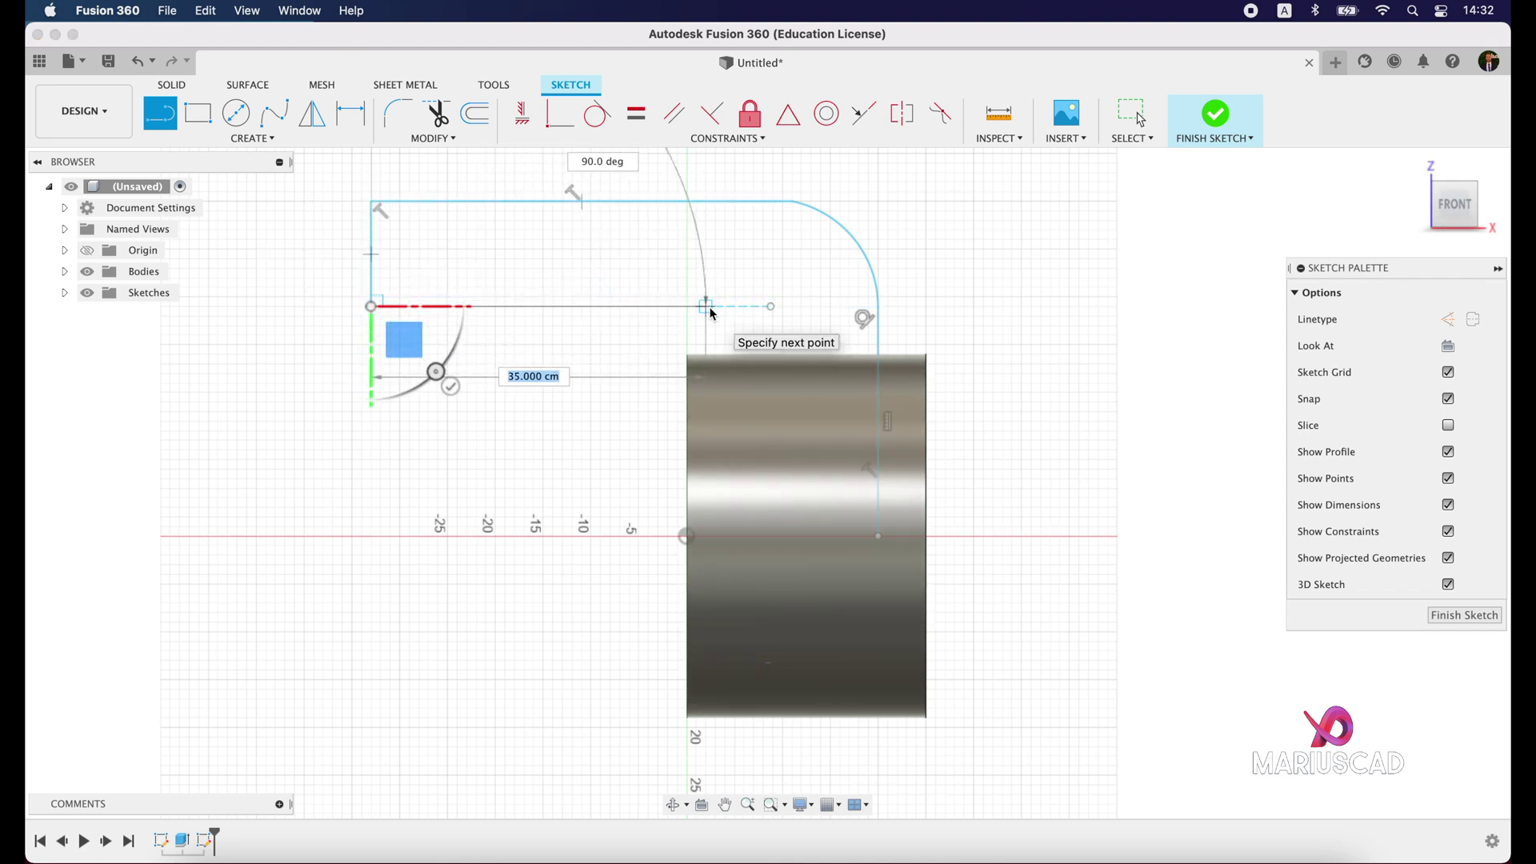
left_click(707, 307)
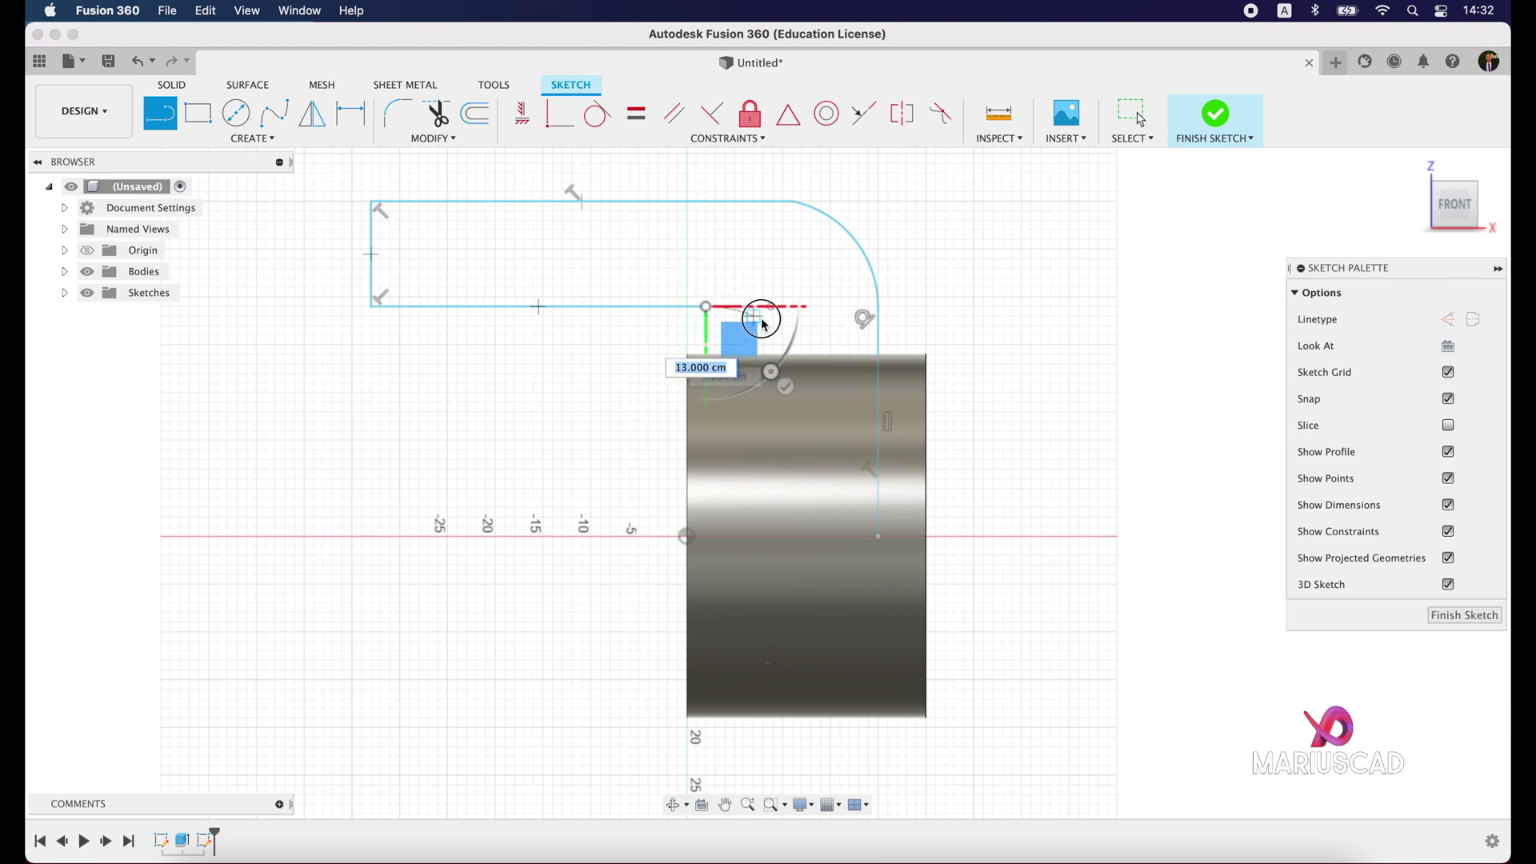
left_click_drag(800, 406, 802, 440)
left_click(803, 536)
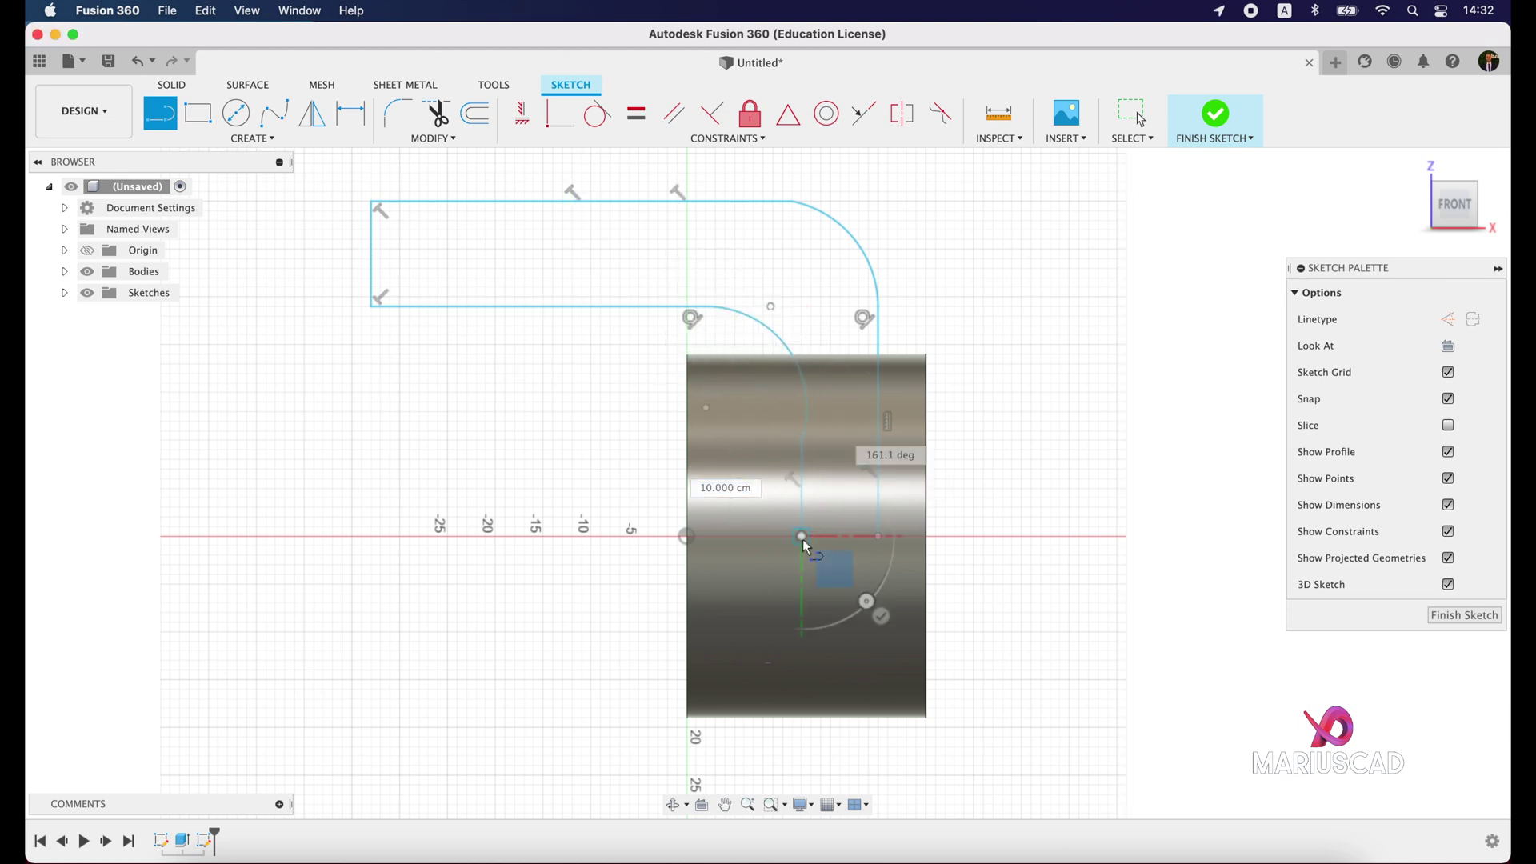
left_click(880, 536)
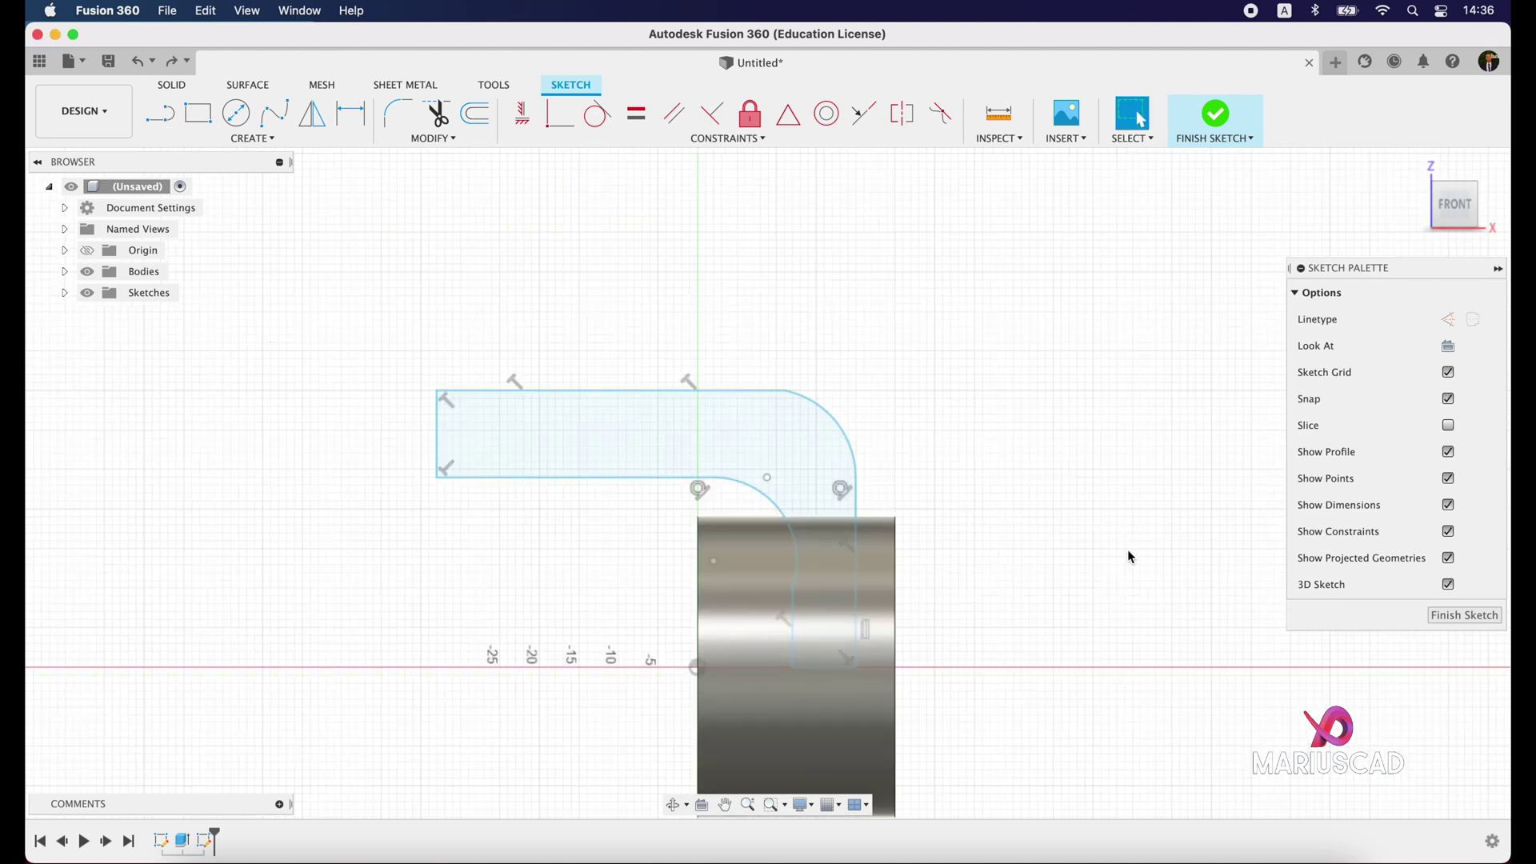
Make both bend arcs tangent to their lines and the bottom line coincident with the origin
left_click(596, 115)
left_click(780, 520)
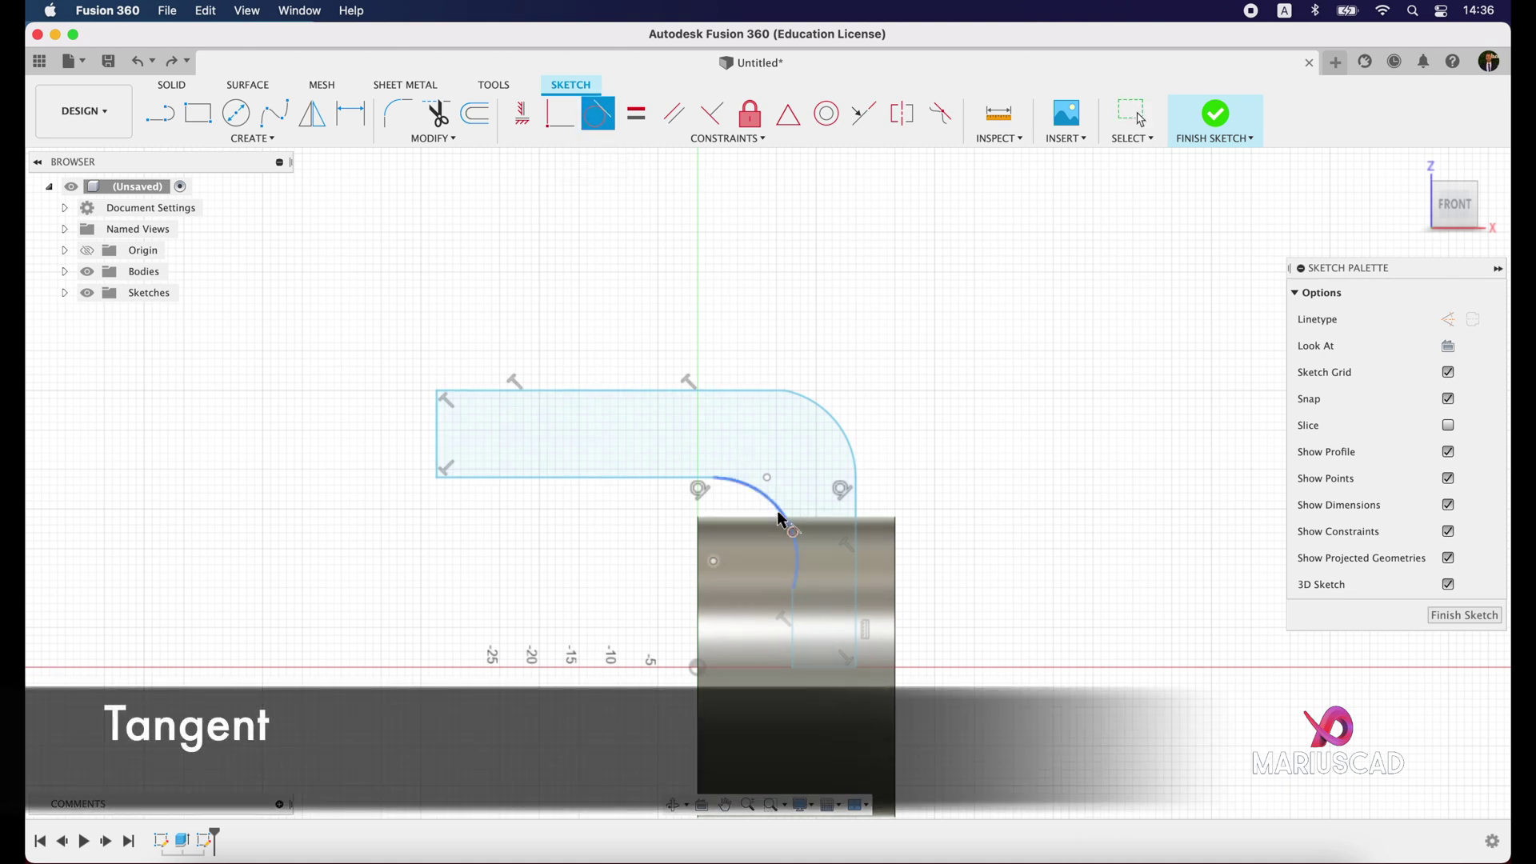
left_click(795, 628)
left_click(836, 413)
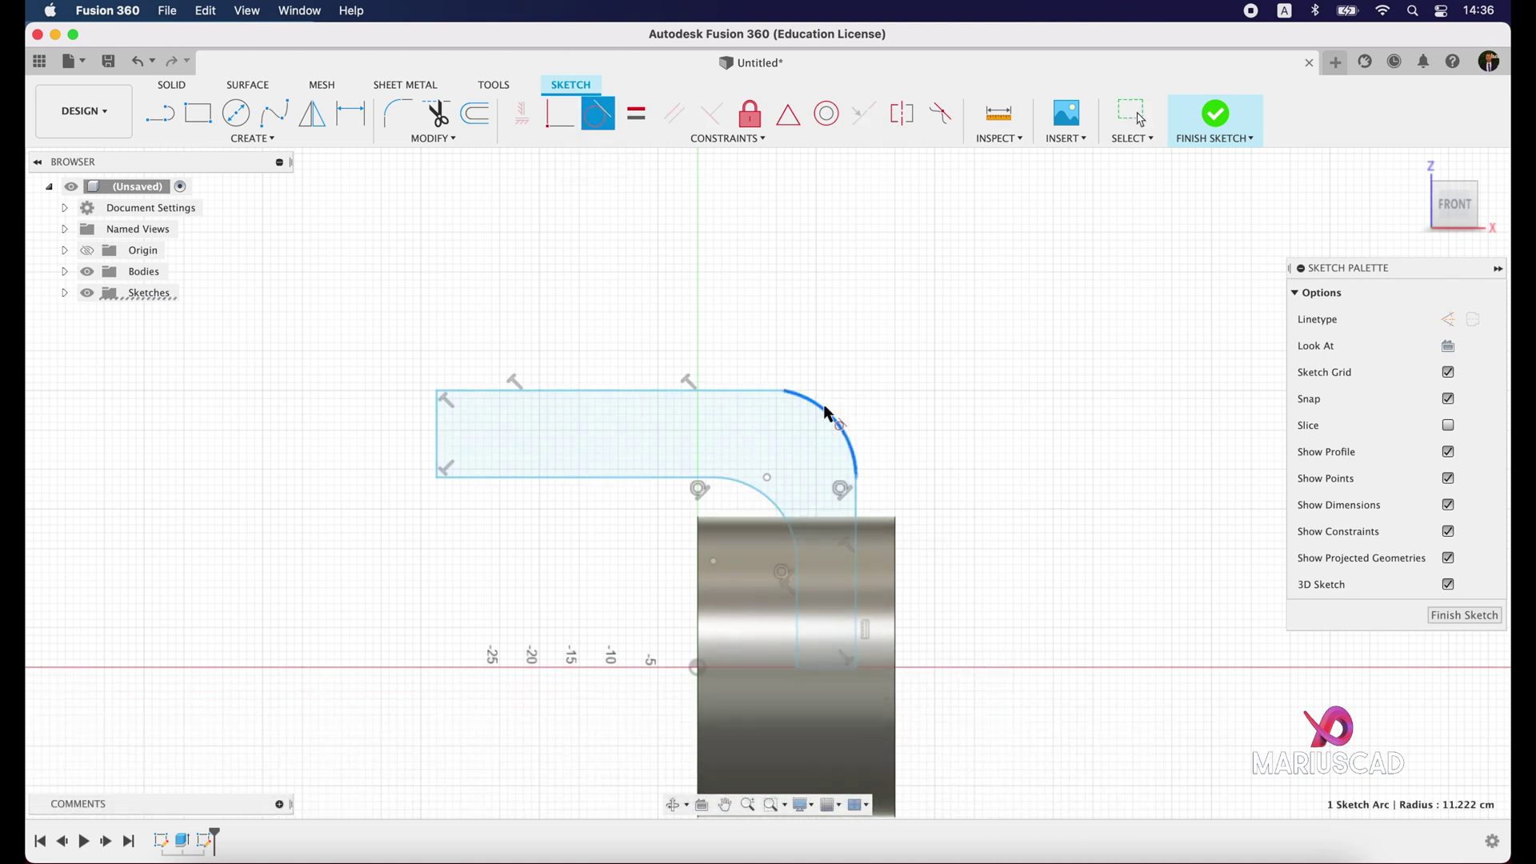
left_click(745, 390)
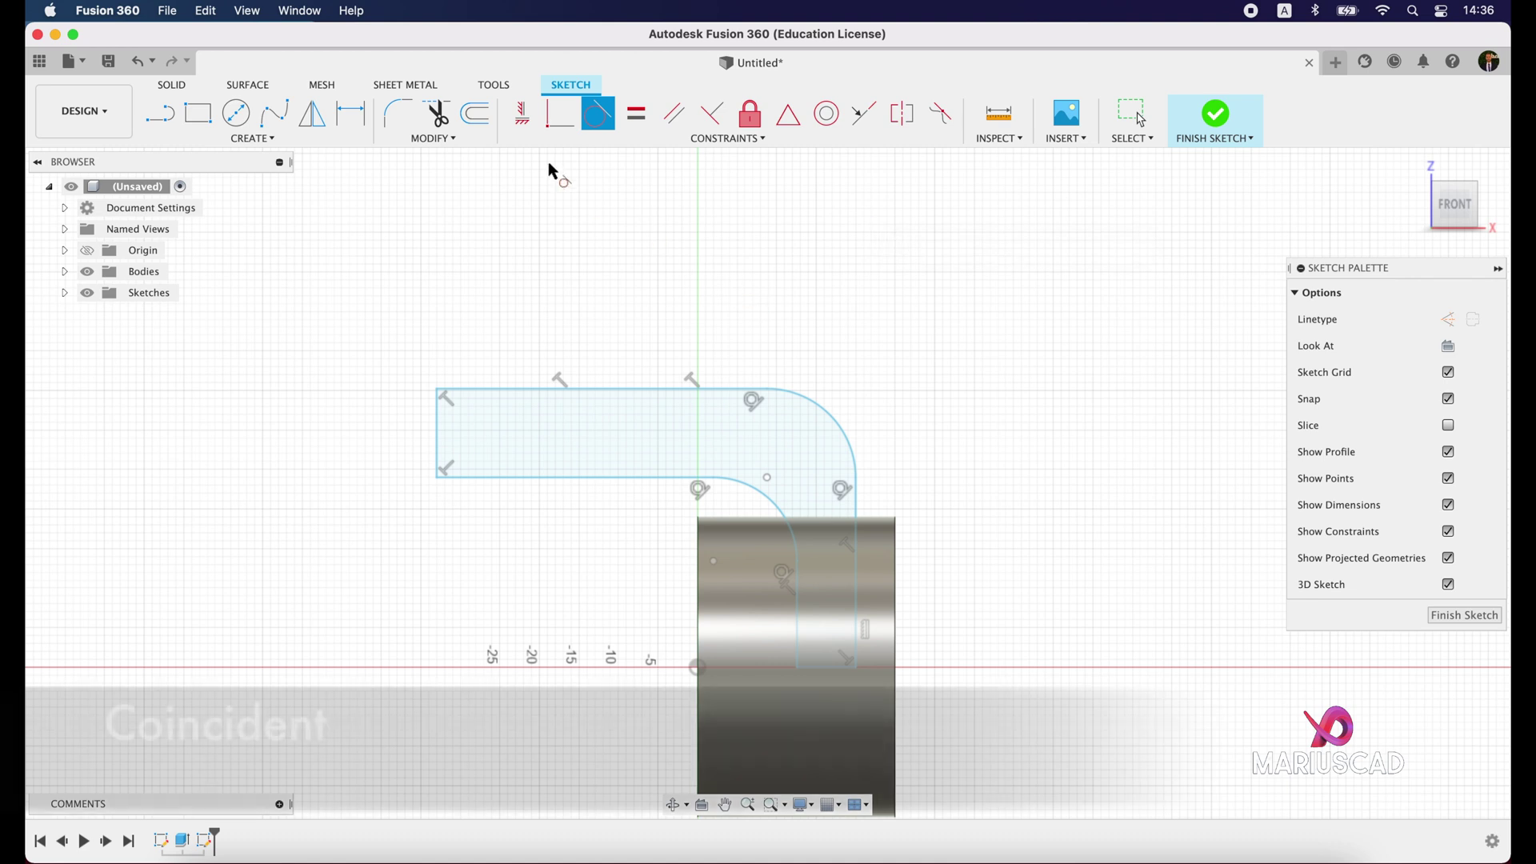
left_click(559, 114)
left_click(828, 672)
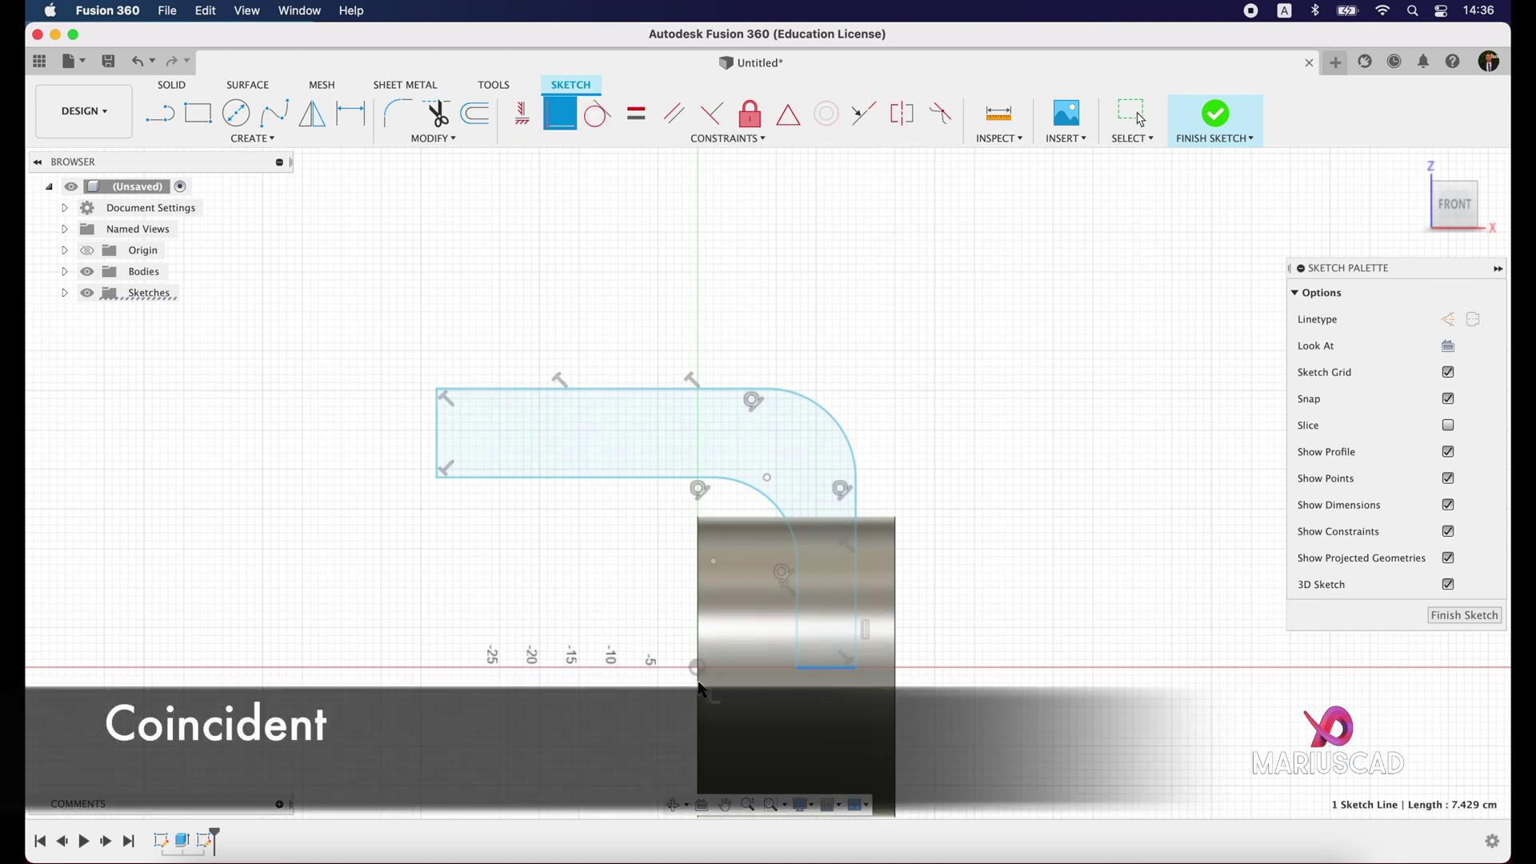
left_click(696, 668)
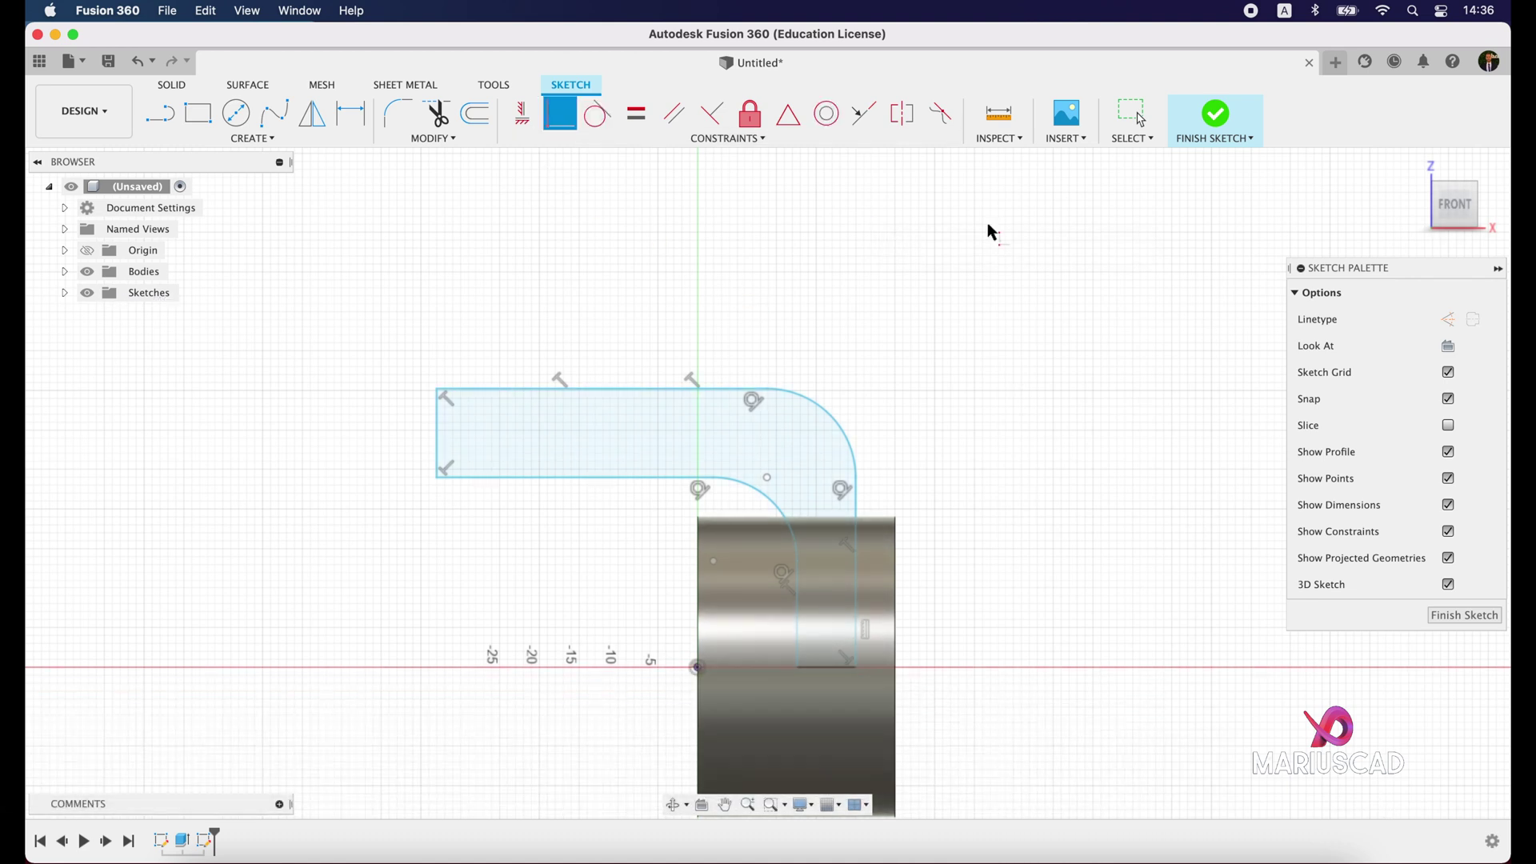
Dimension a 2 gap between the arm's vertical line and the cylinder edge, then check the reference
left_click(349, 118)
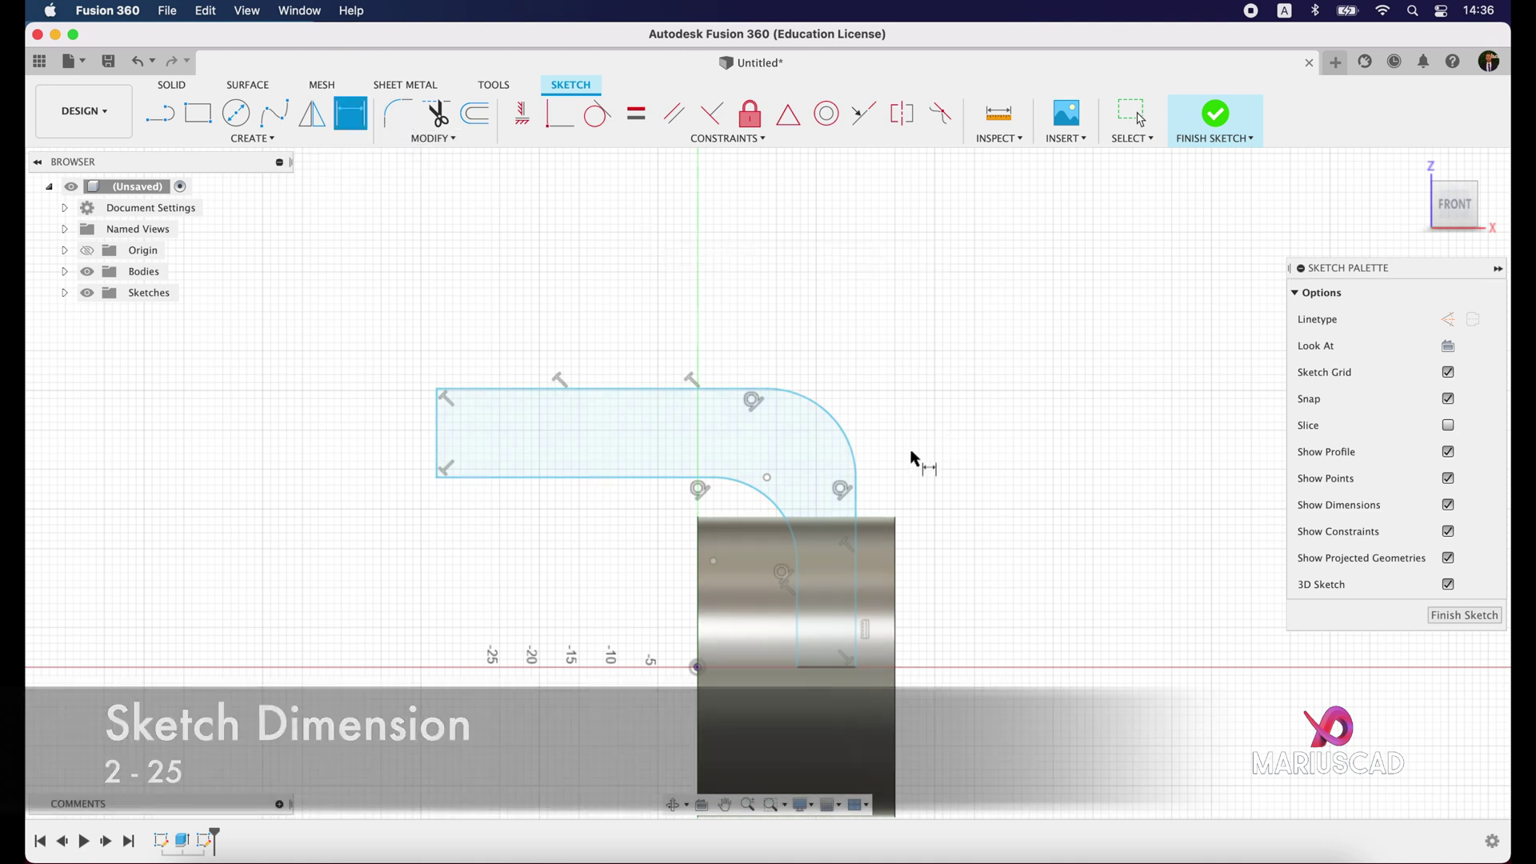
left_click(857, 584)
left_click(896, 612)
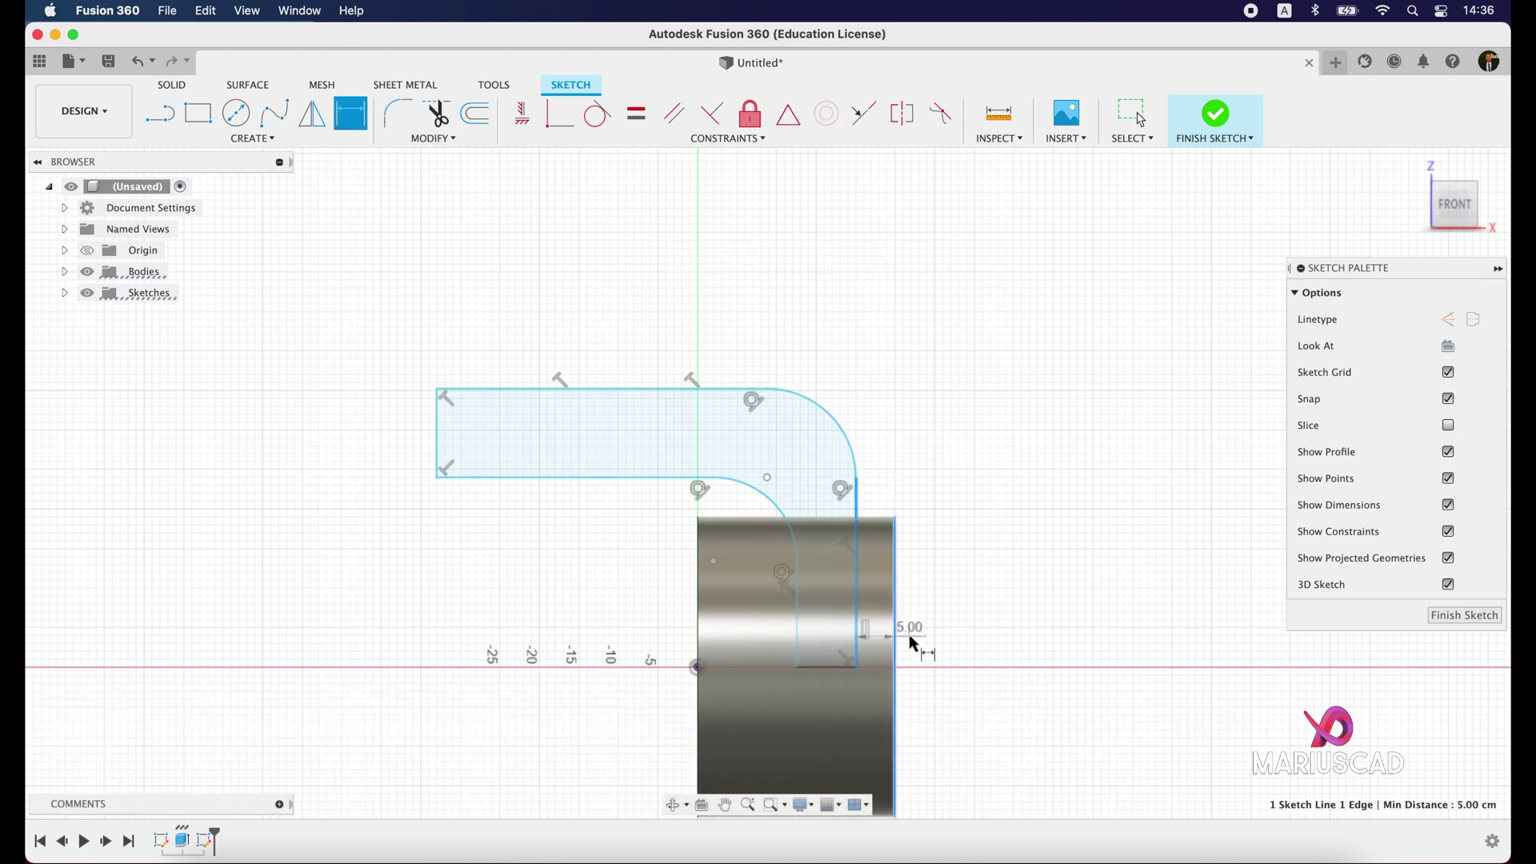
scroll(912, 644, "down", 10)
left_click(866, 501)
type("2")
key("Return")
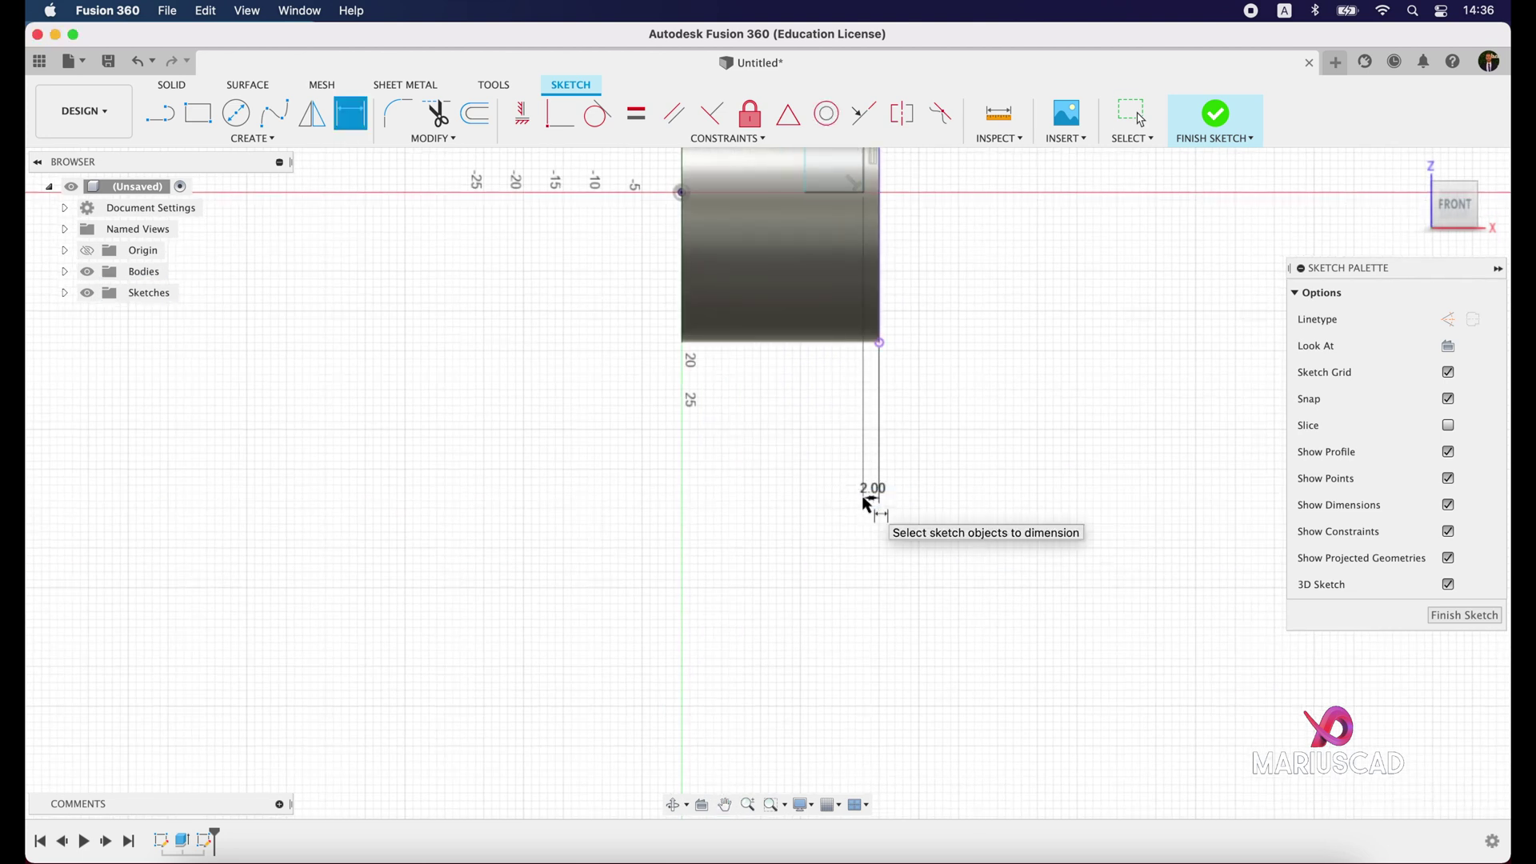
scroll(954, 484, "up", 9)
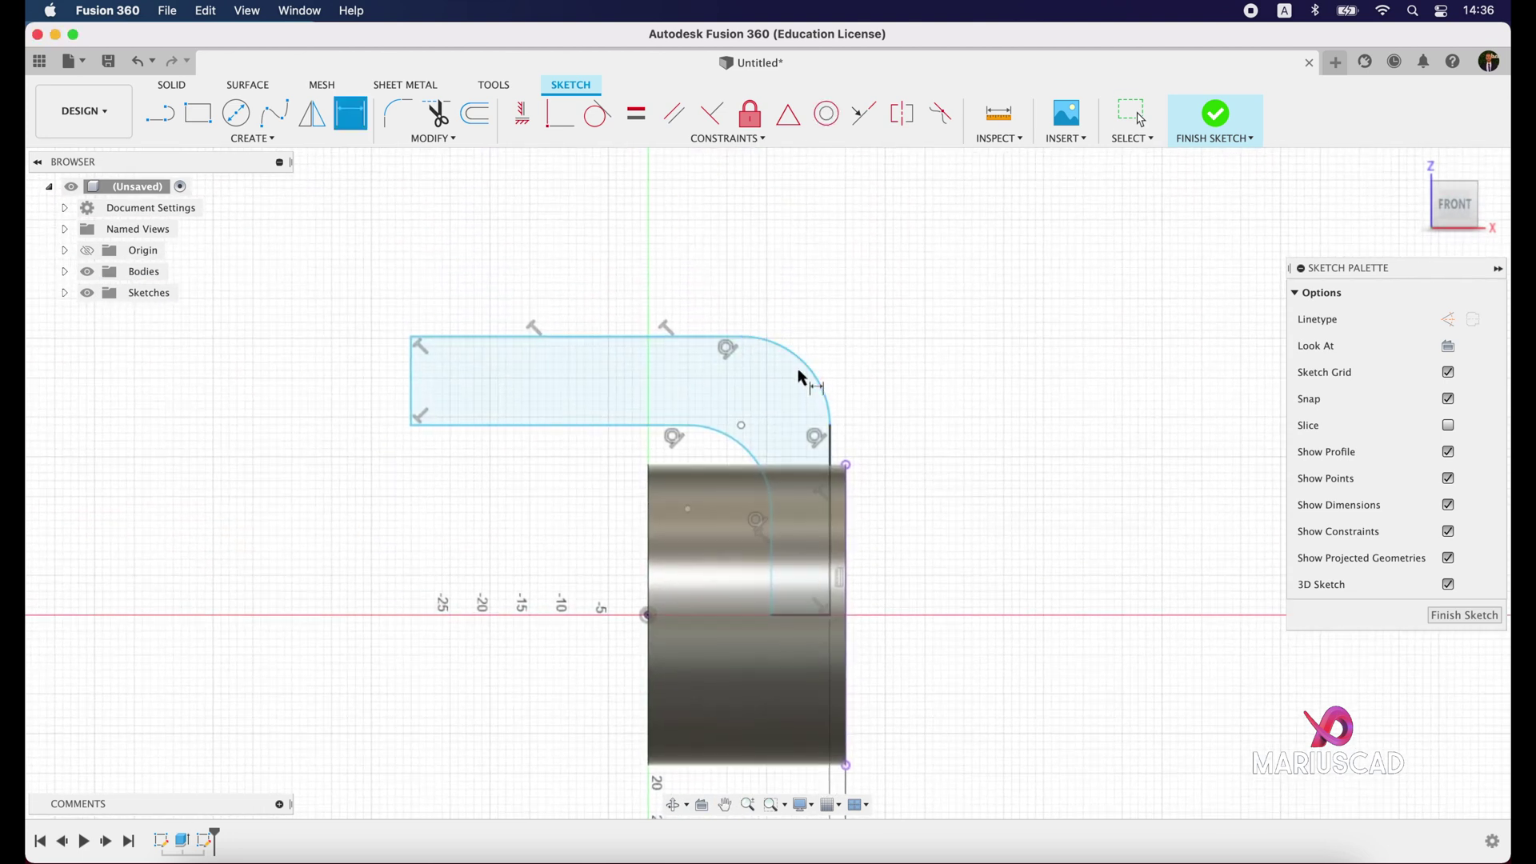
left_click(1280, 844)
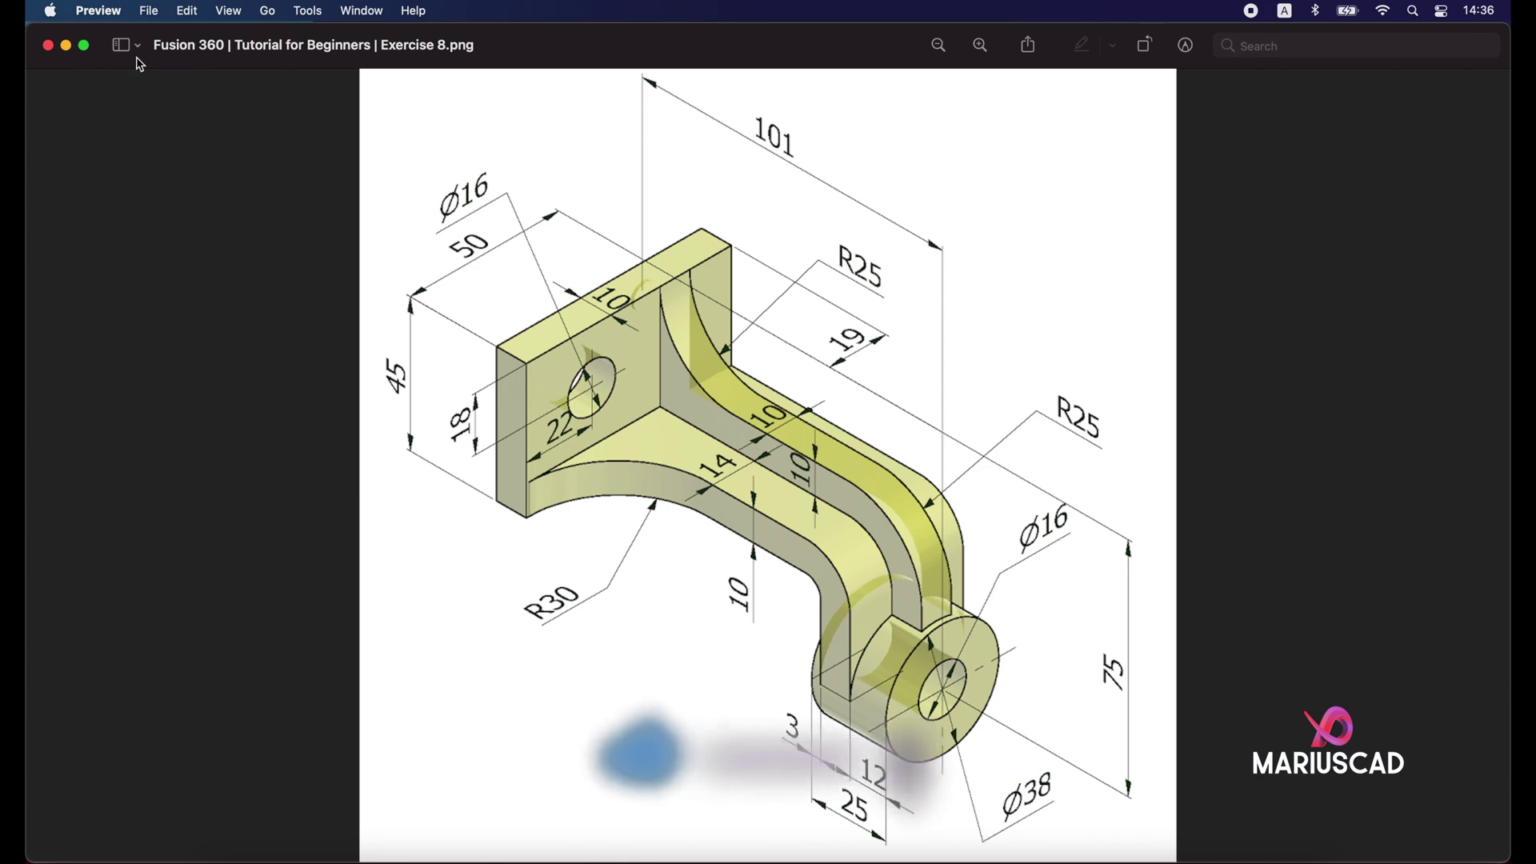
left_click(66, 45)
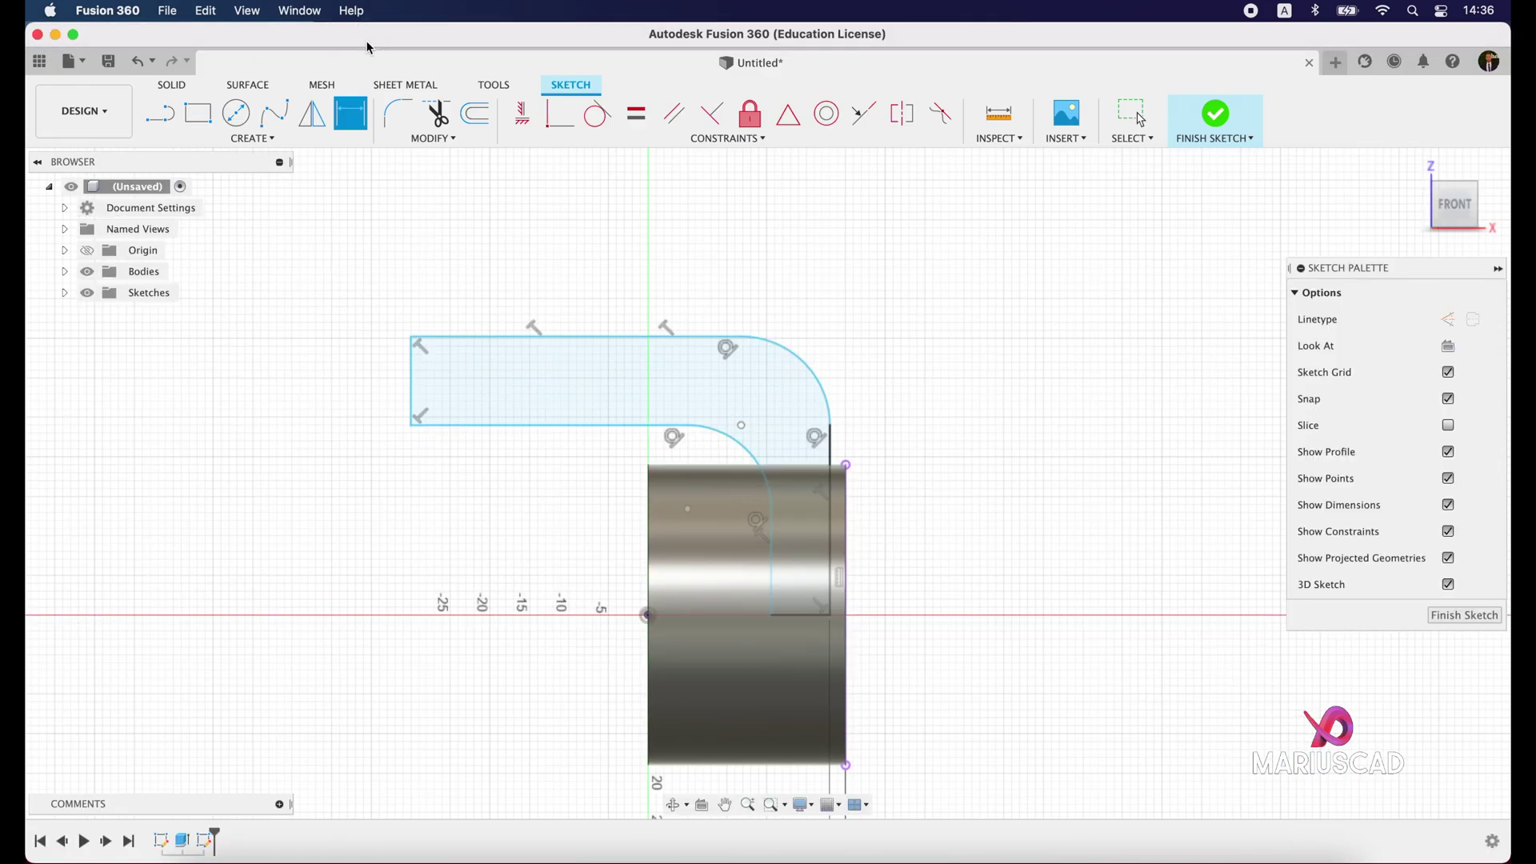
Dimension the outer bend arc to a radius of 25
left_click(824, 373)
left_click(941, 308)
type("25")
key("Return")
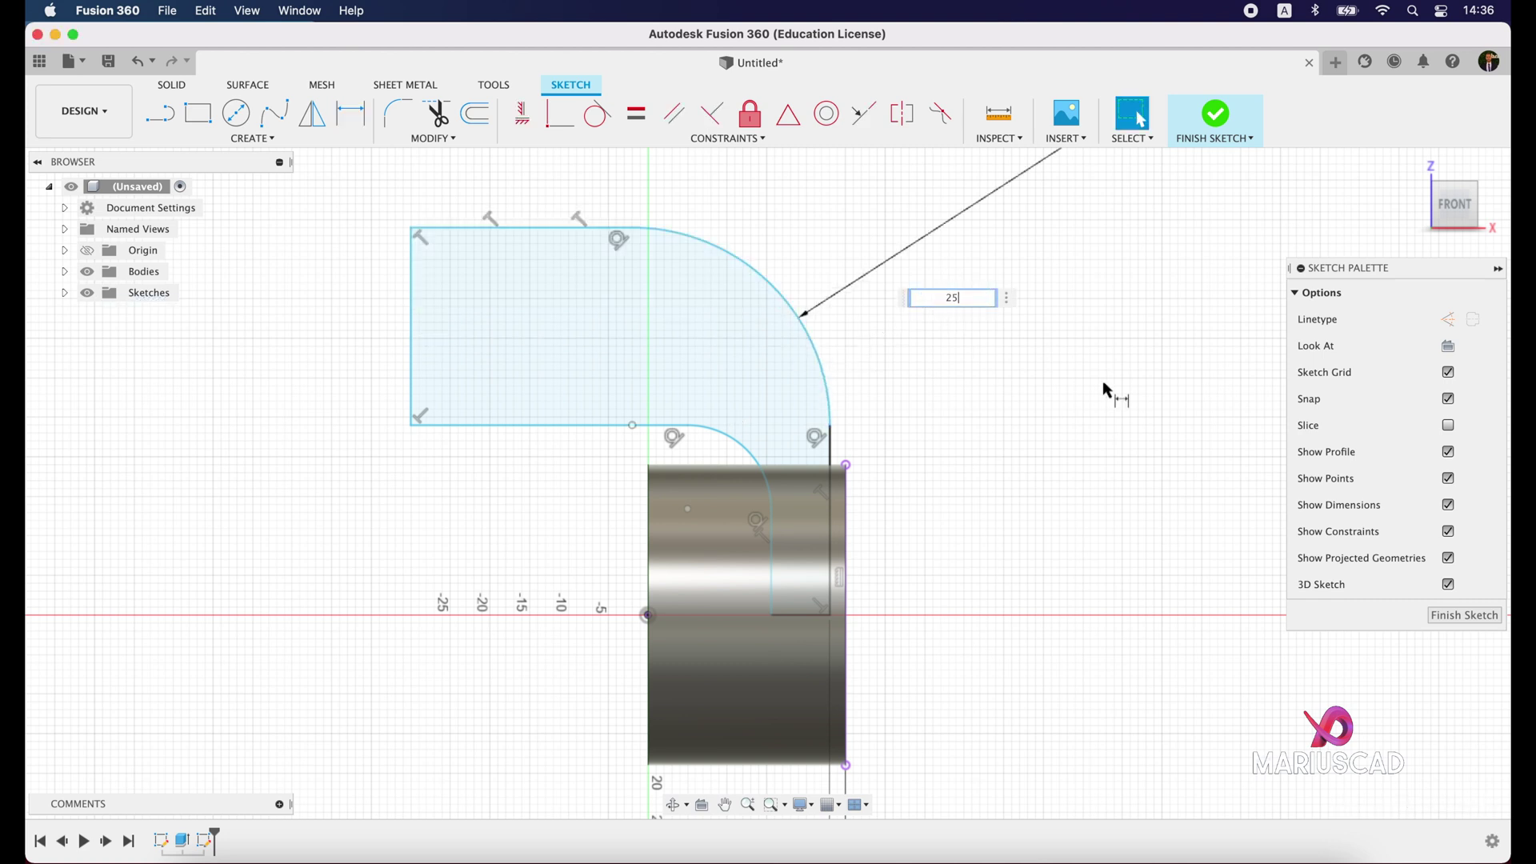
Make the inner bend concentric with the outer one and check the reference drawing
left_click(836, 118)
left_click(813, 346)
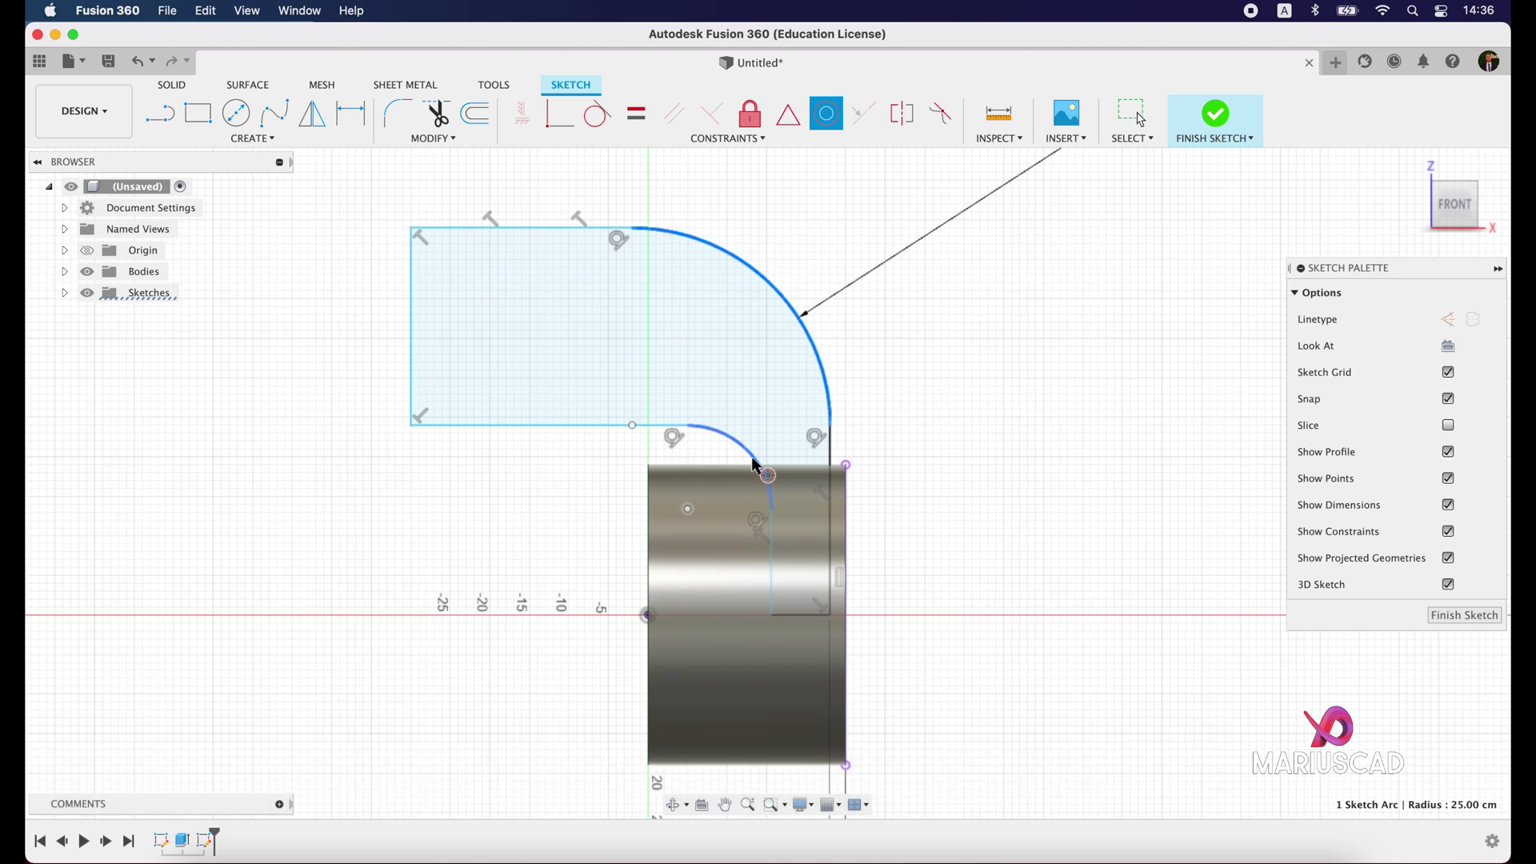
left_click(756, 466)
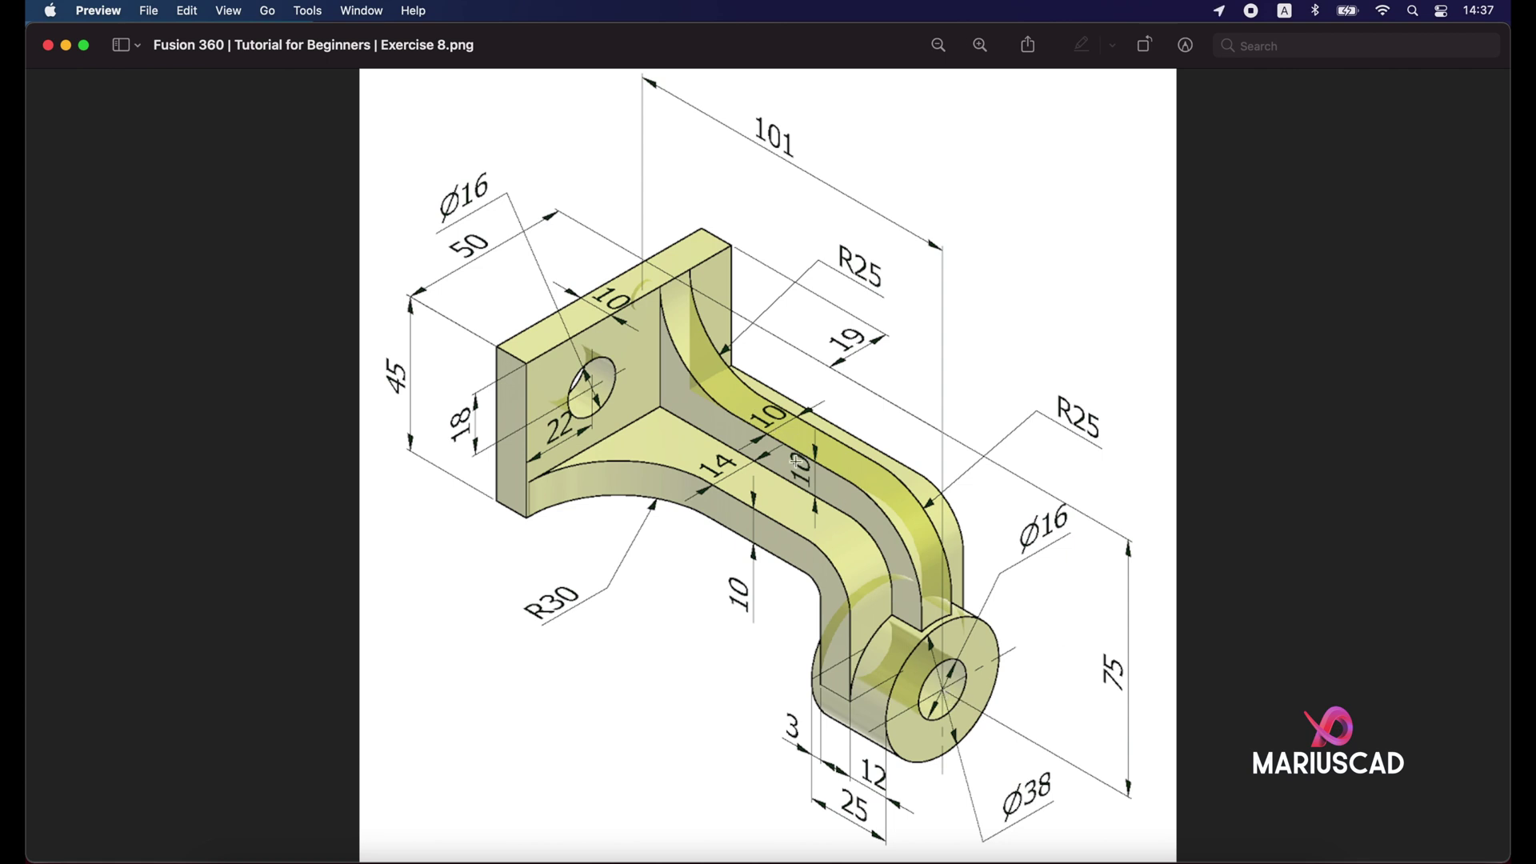
left_click(67, 45)
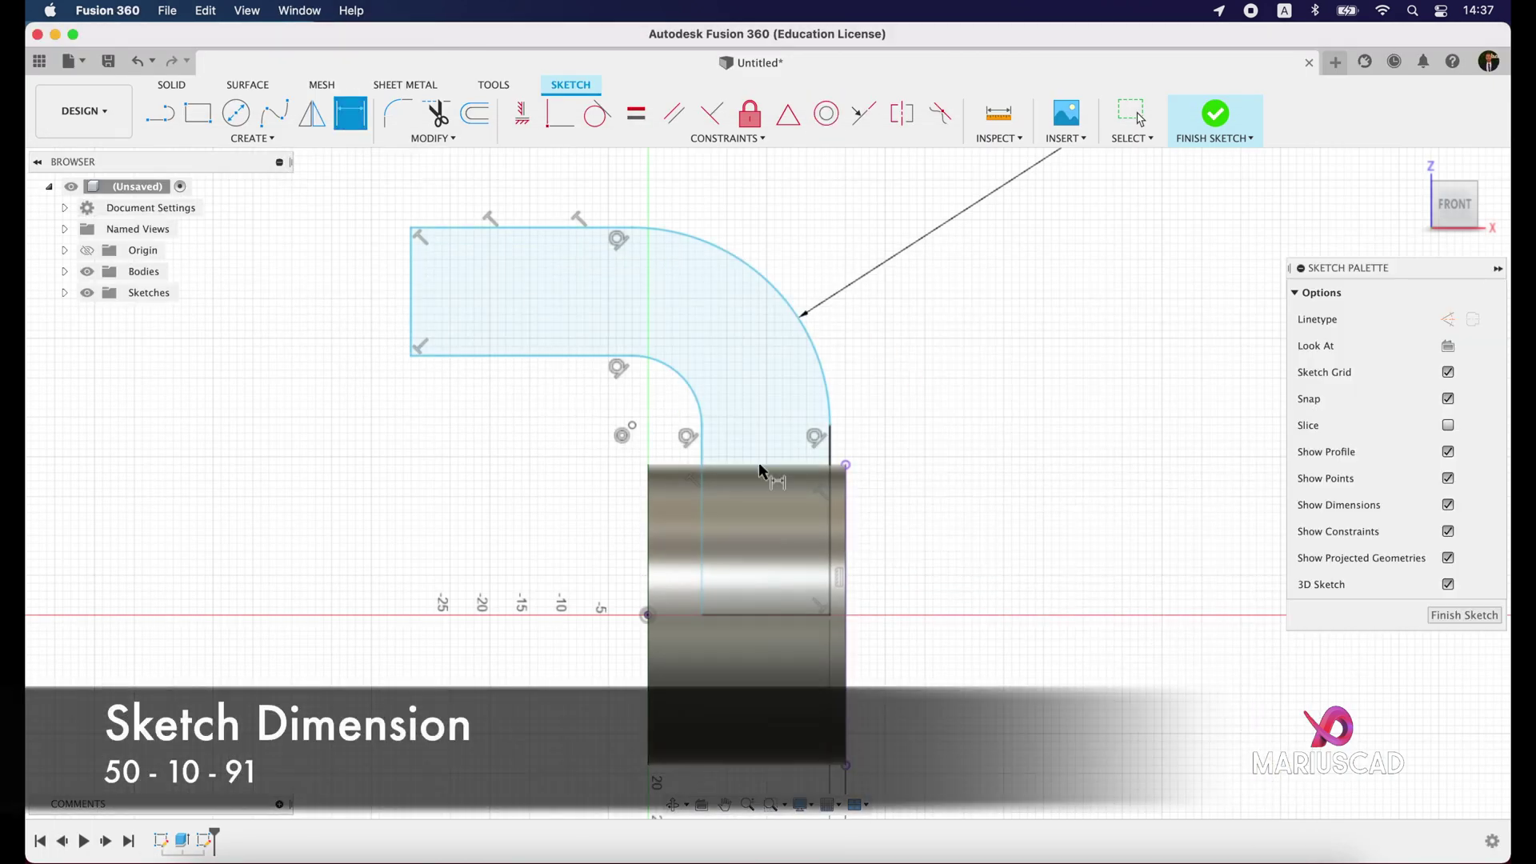
Dimension the arm profile 50 high and 10 thick
left_click(618, 233)
left_click(1030, 346)
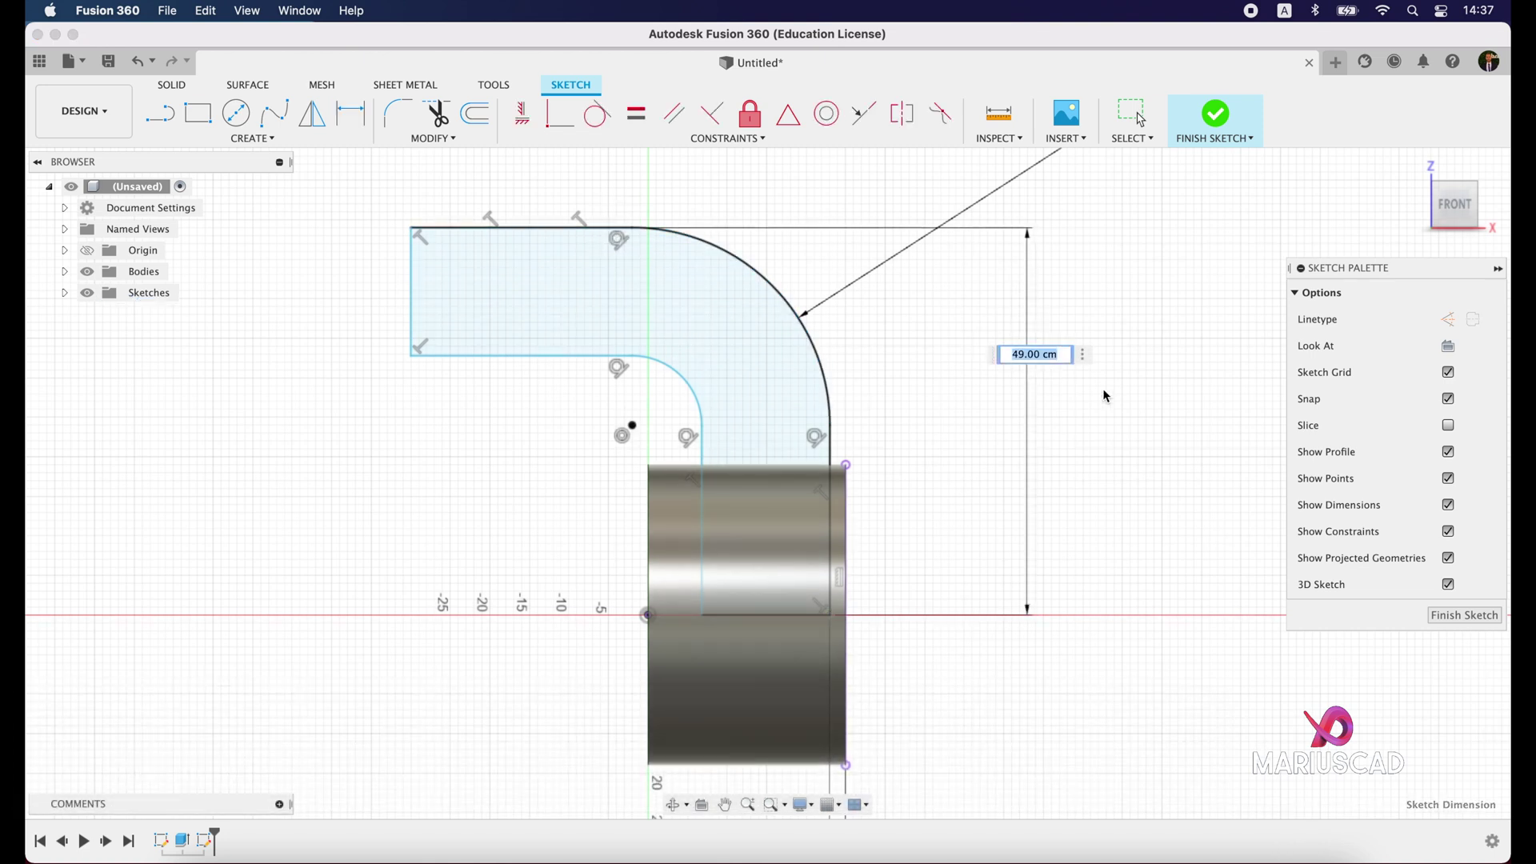
type("50")
key("Return")
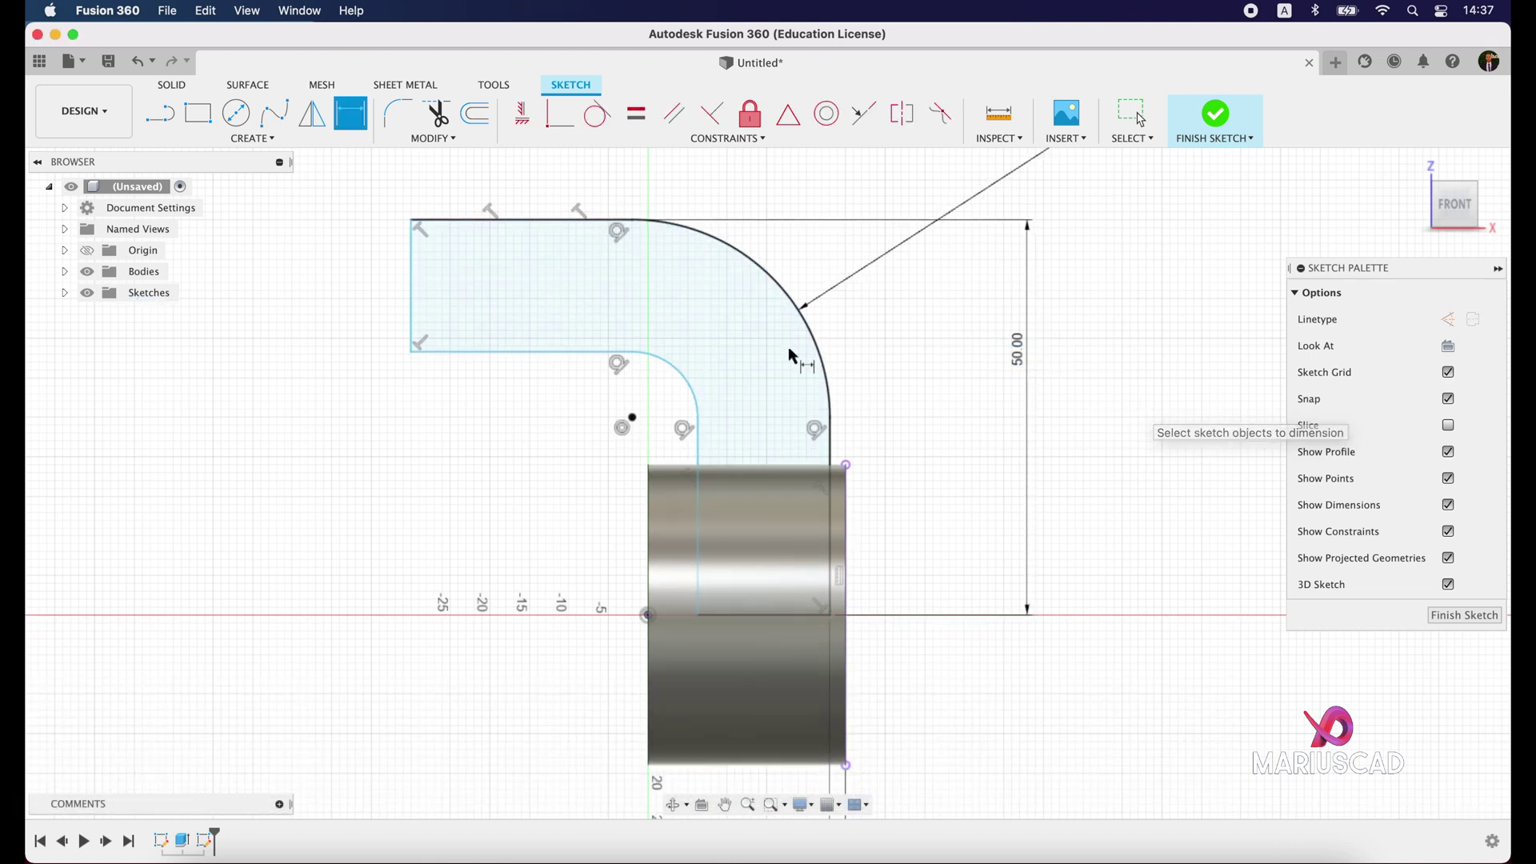
left_click(413, 296)
left_click(328, 286)
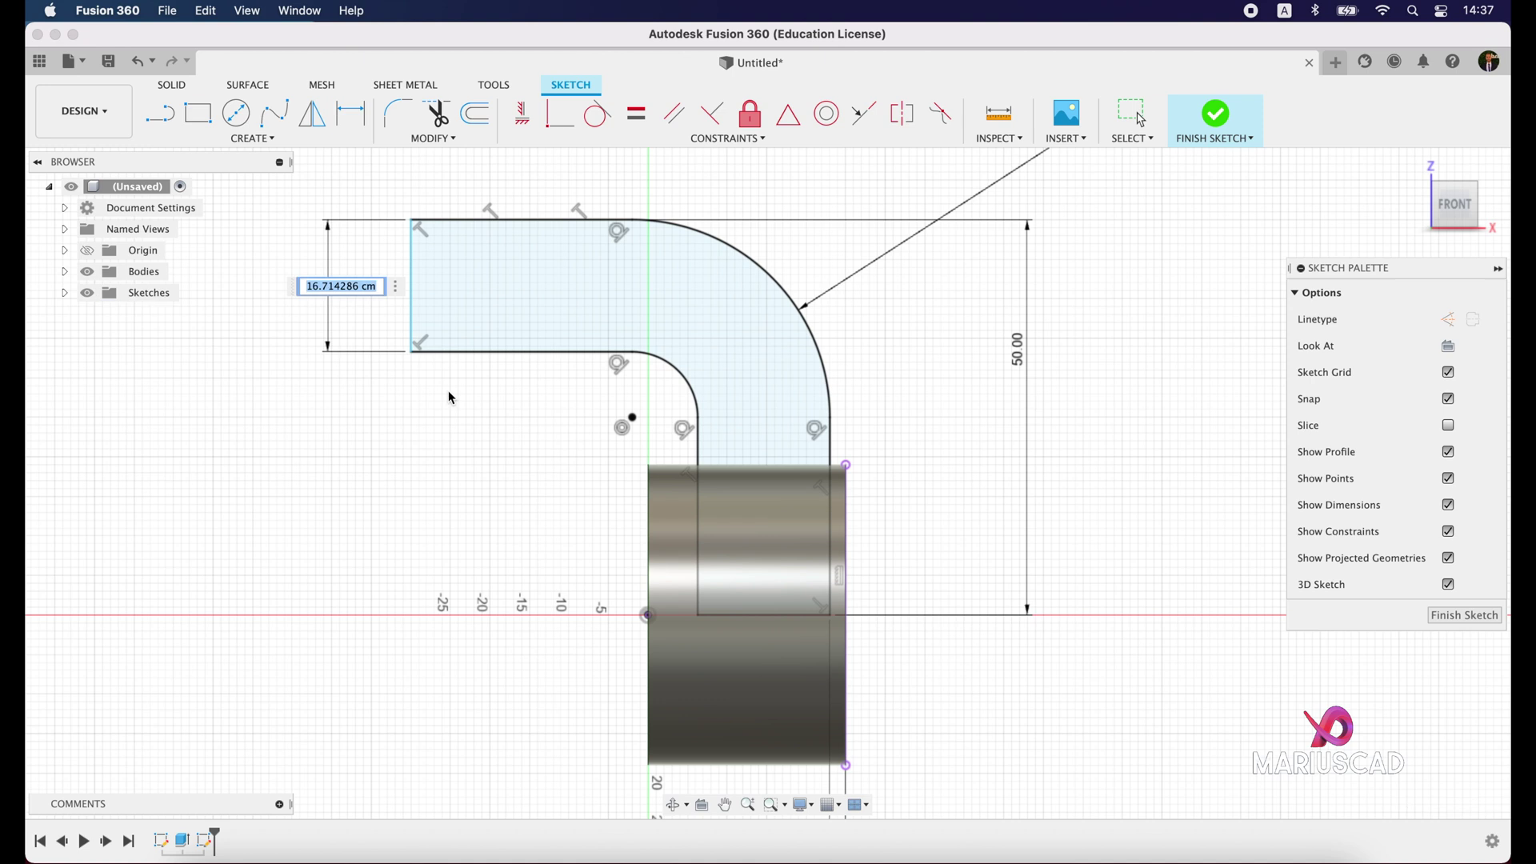
type("10")
key("Return")
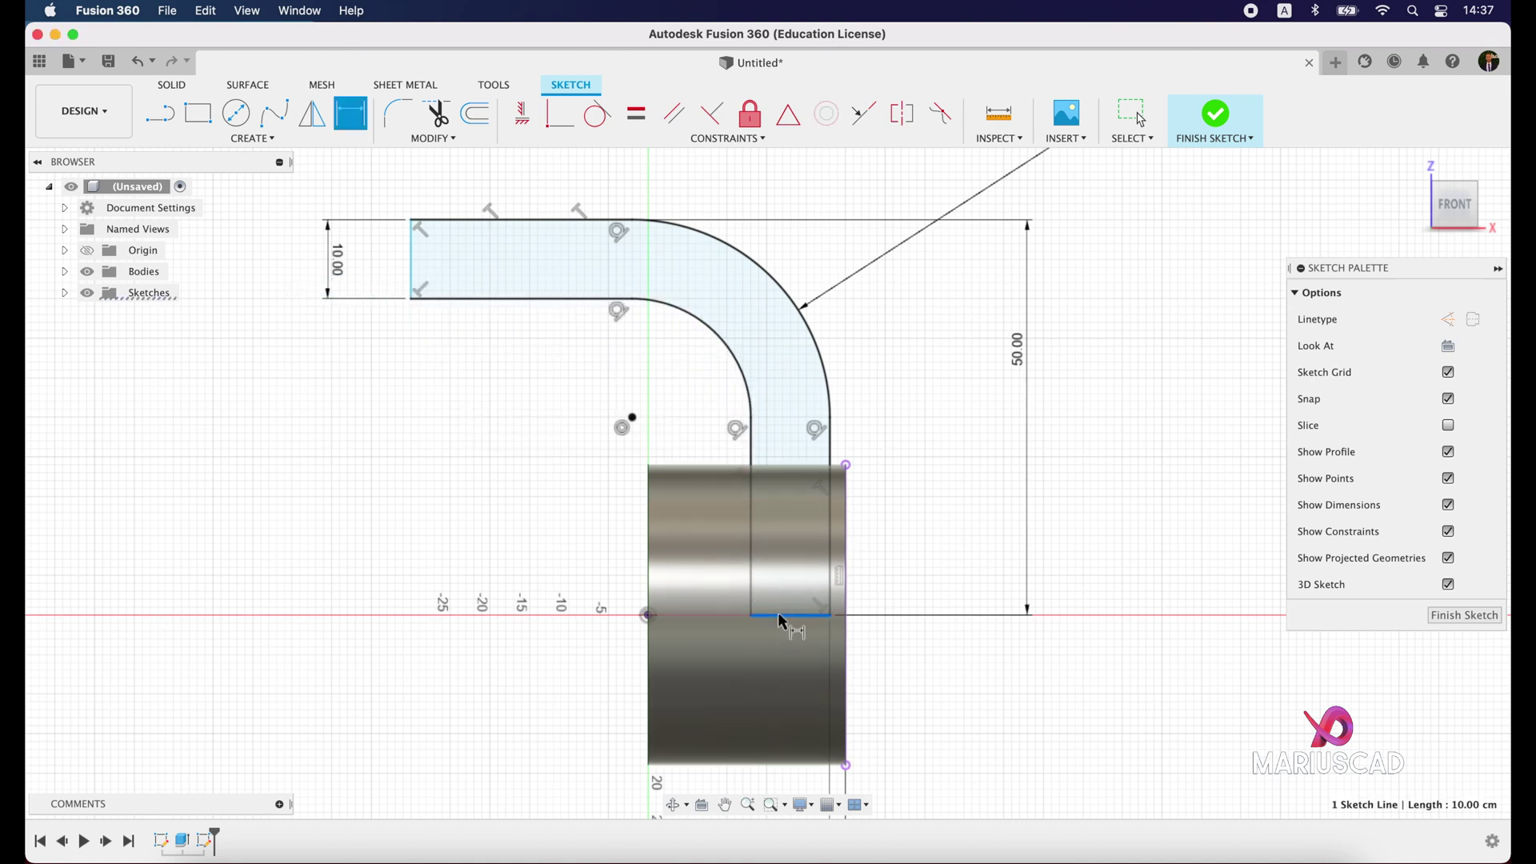
Add a driven bottom-width dimension and compare the sketch with the reference drawing
scroll(804, 766, "down", 5)
left_click(708, 583)
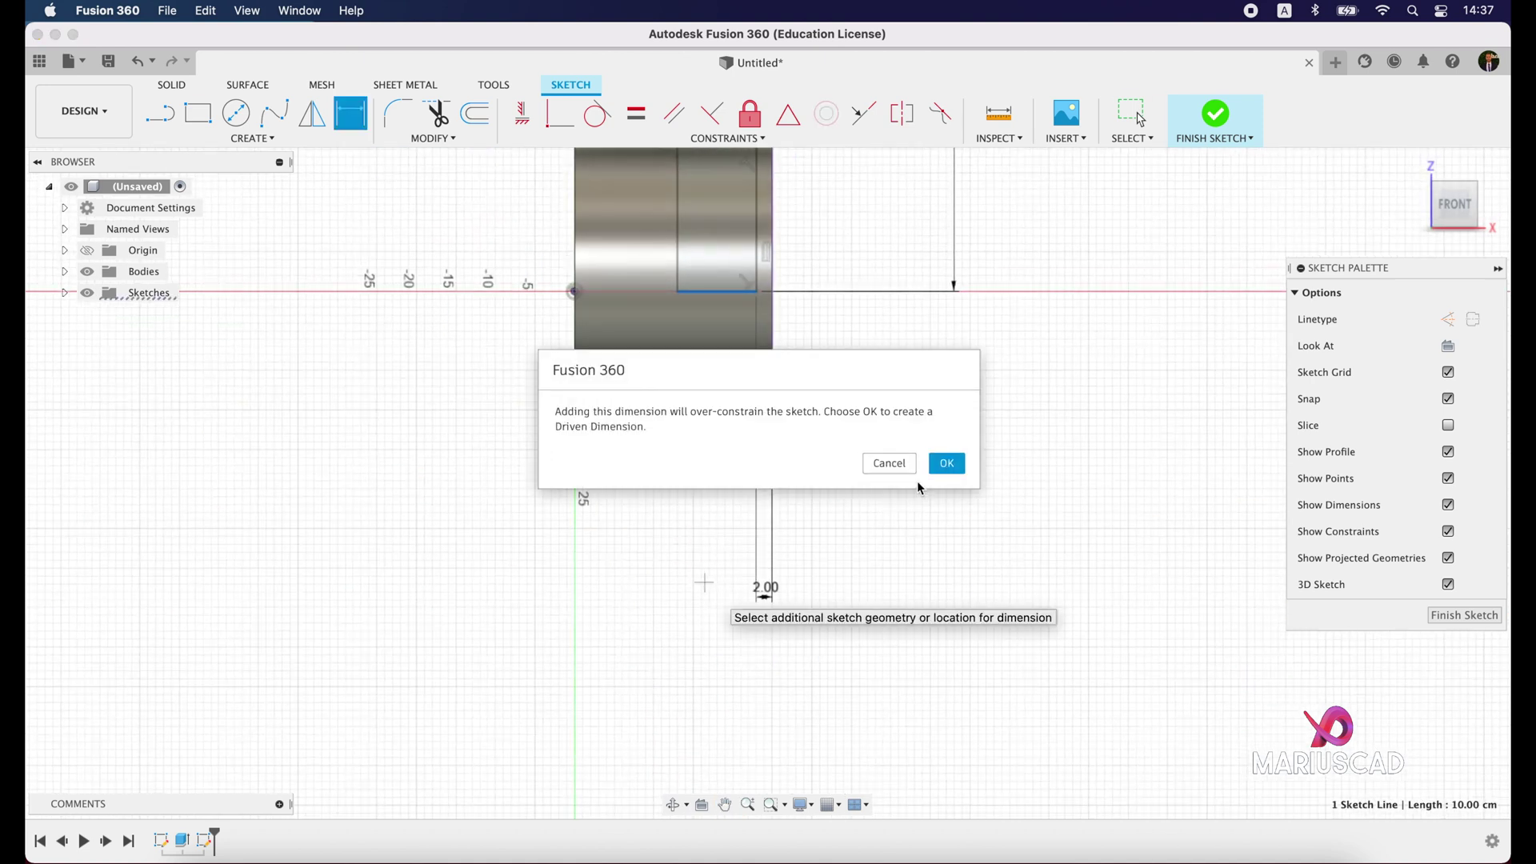
key("Return")
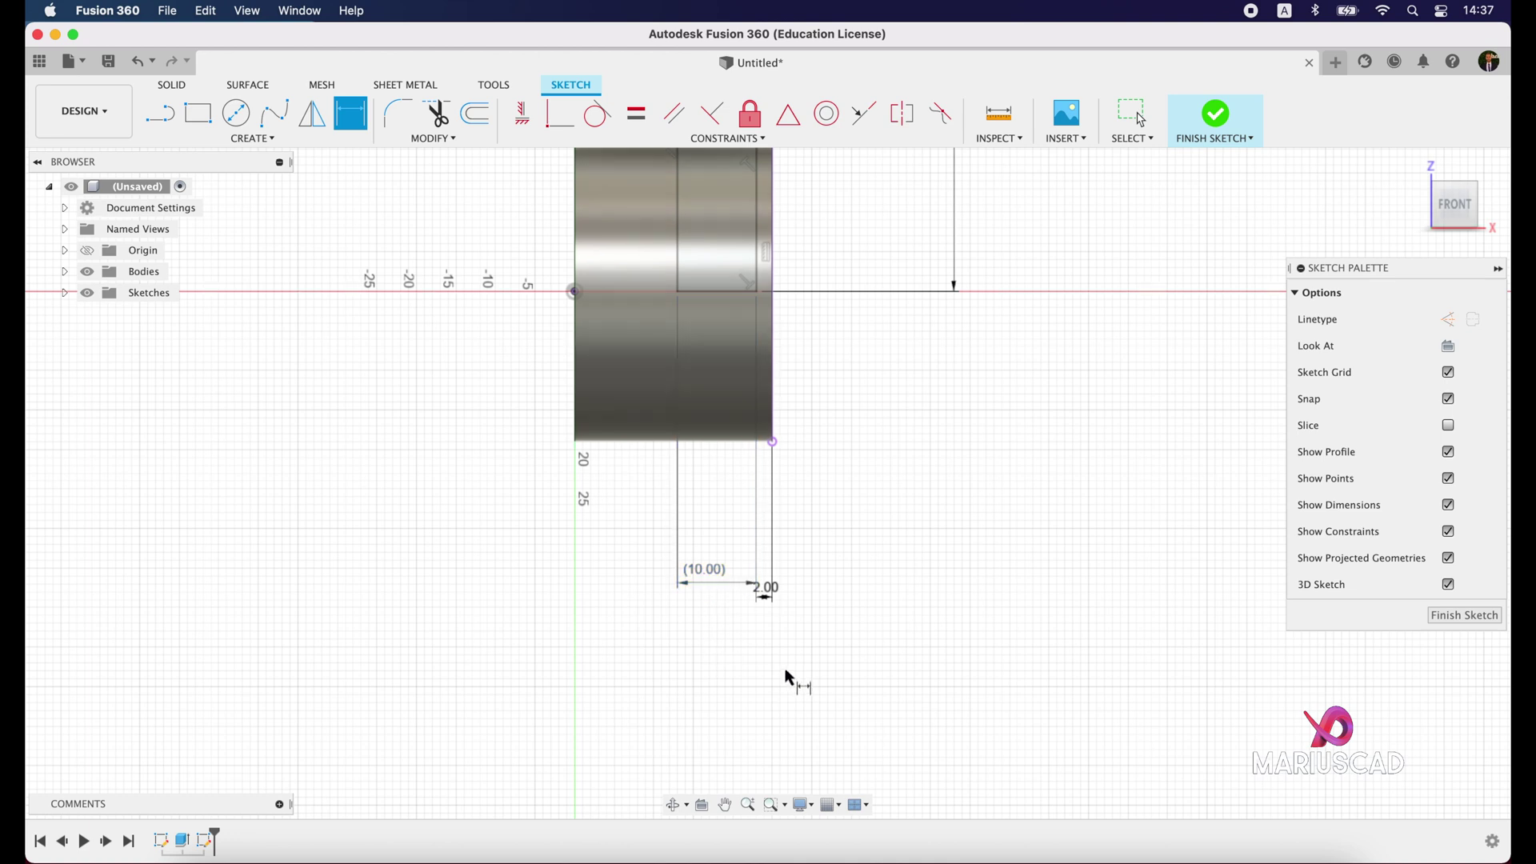
scroll(871, 392, "up", 10)
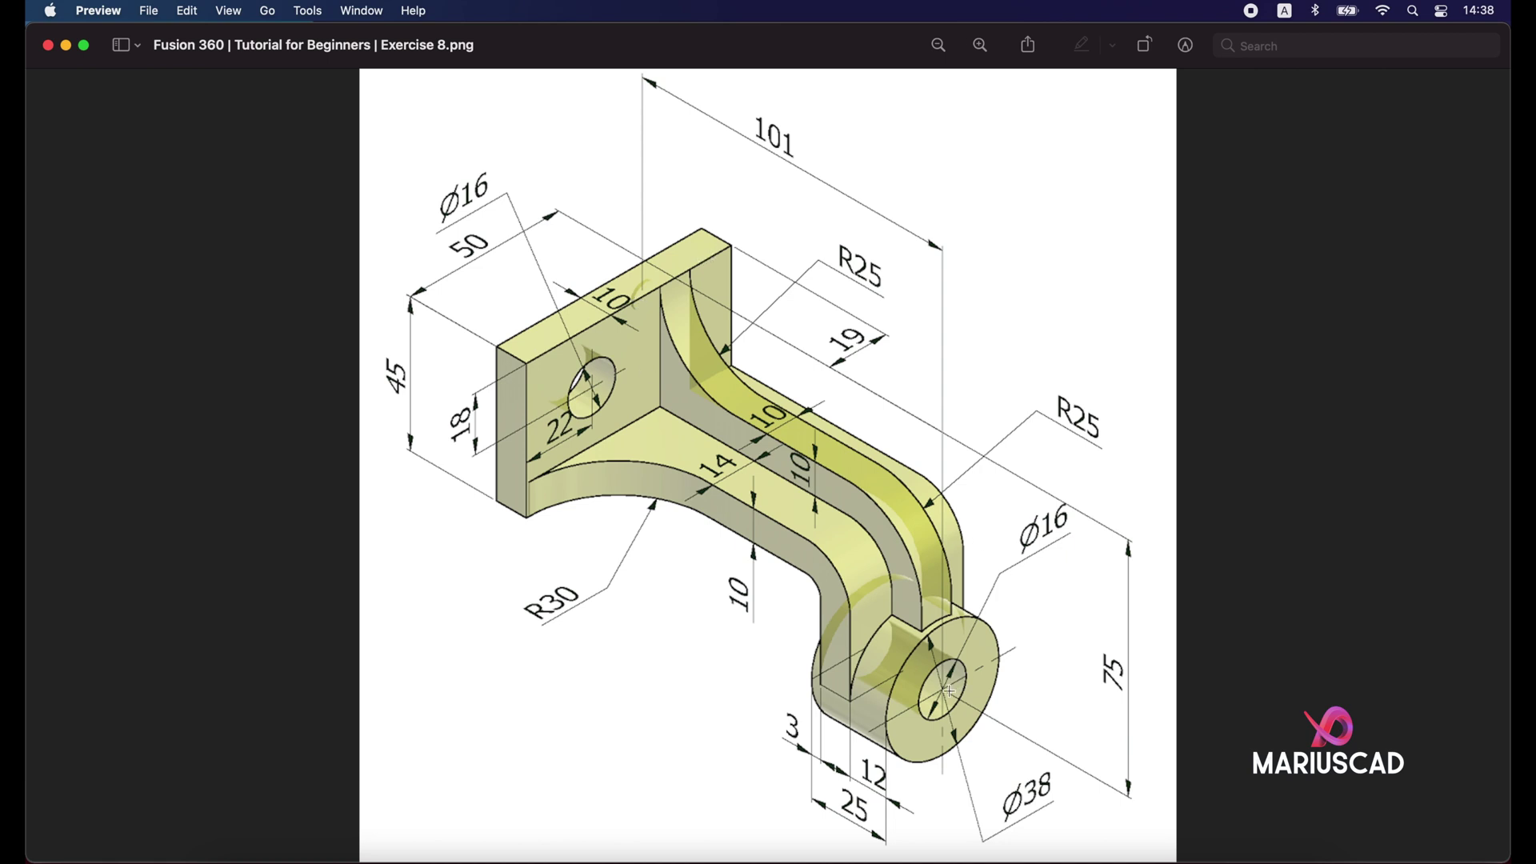
left_click(65, 46)
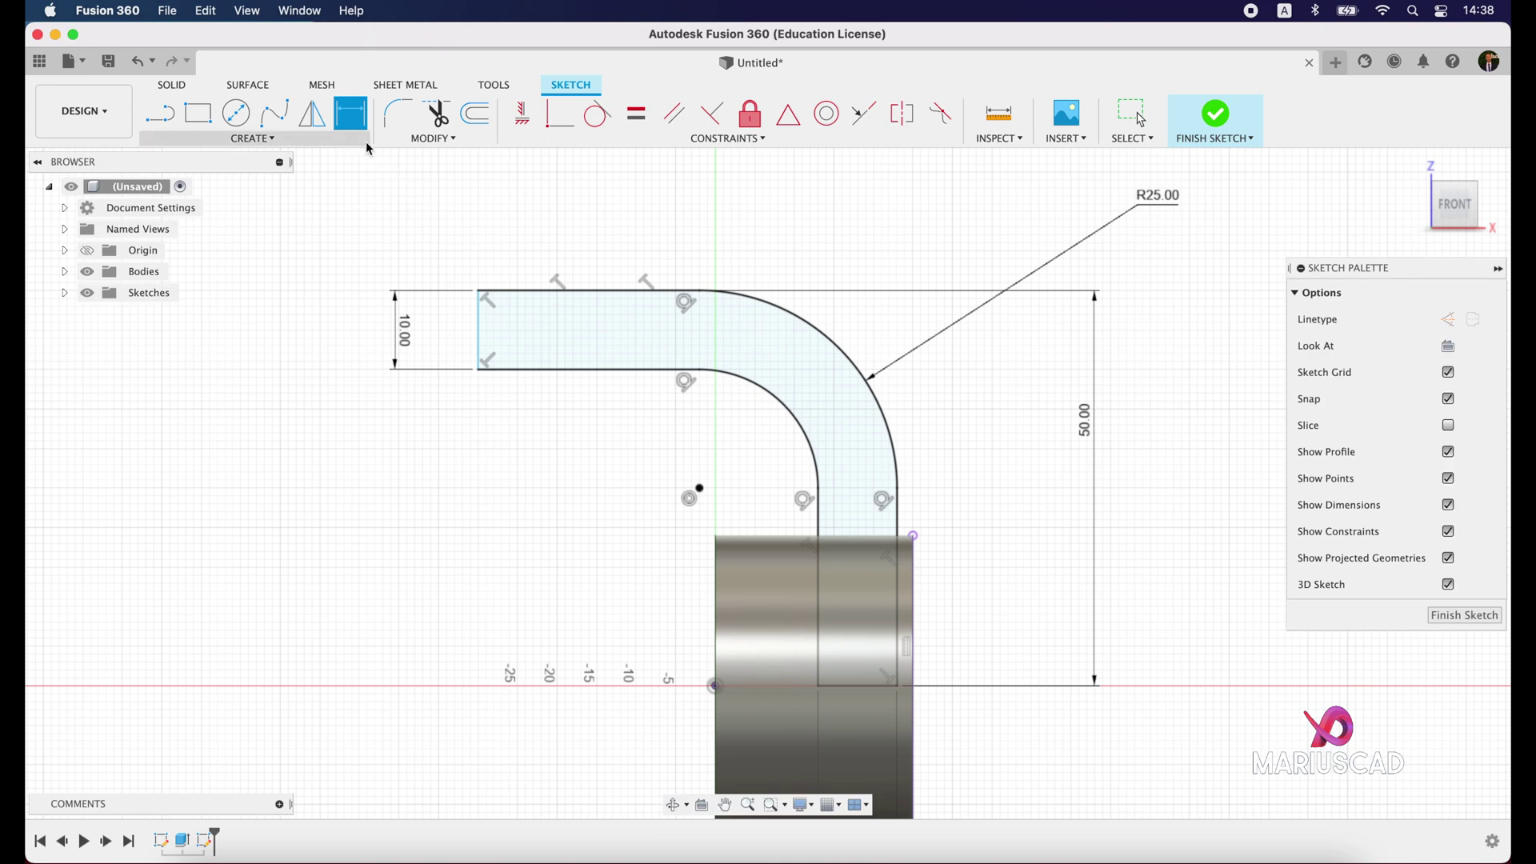
Set the 91 overall length from the cylinder corner, finish the sketch, and return to the home view
left_click(898, 687)
left_click(484, 335)
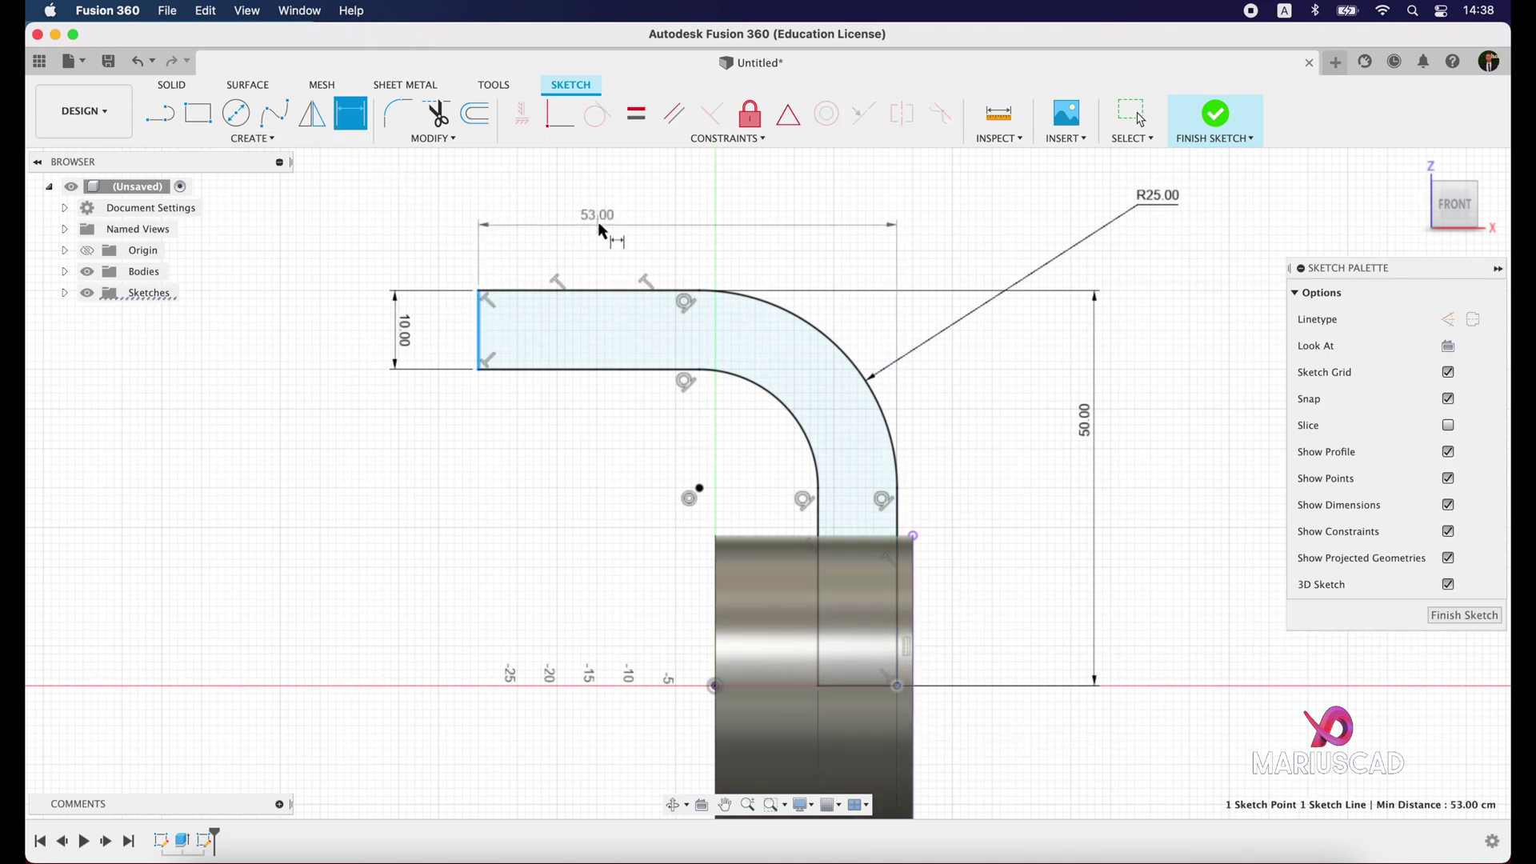
left_click(637, 202)
type("91")
key("Return")
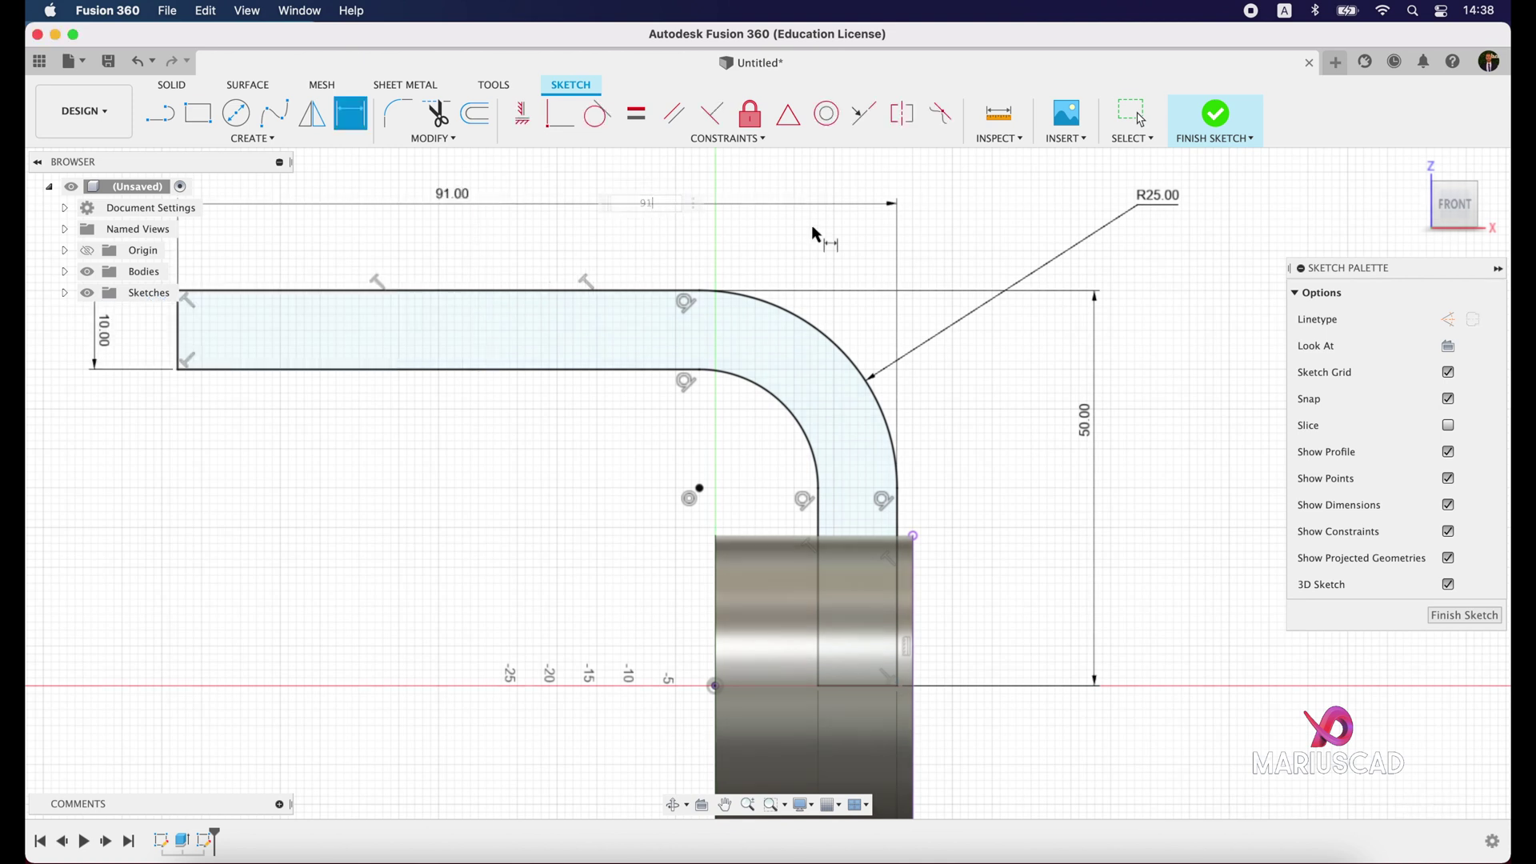
left_click(1217, 116)
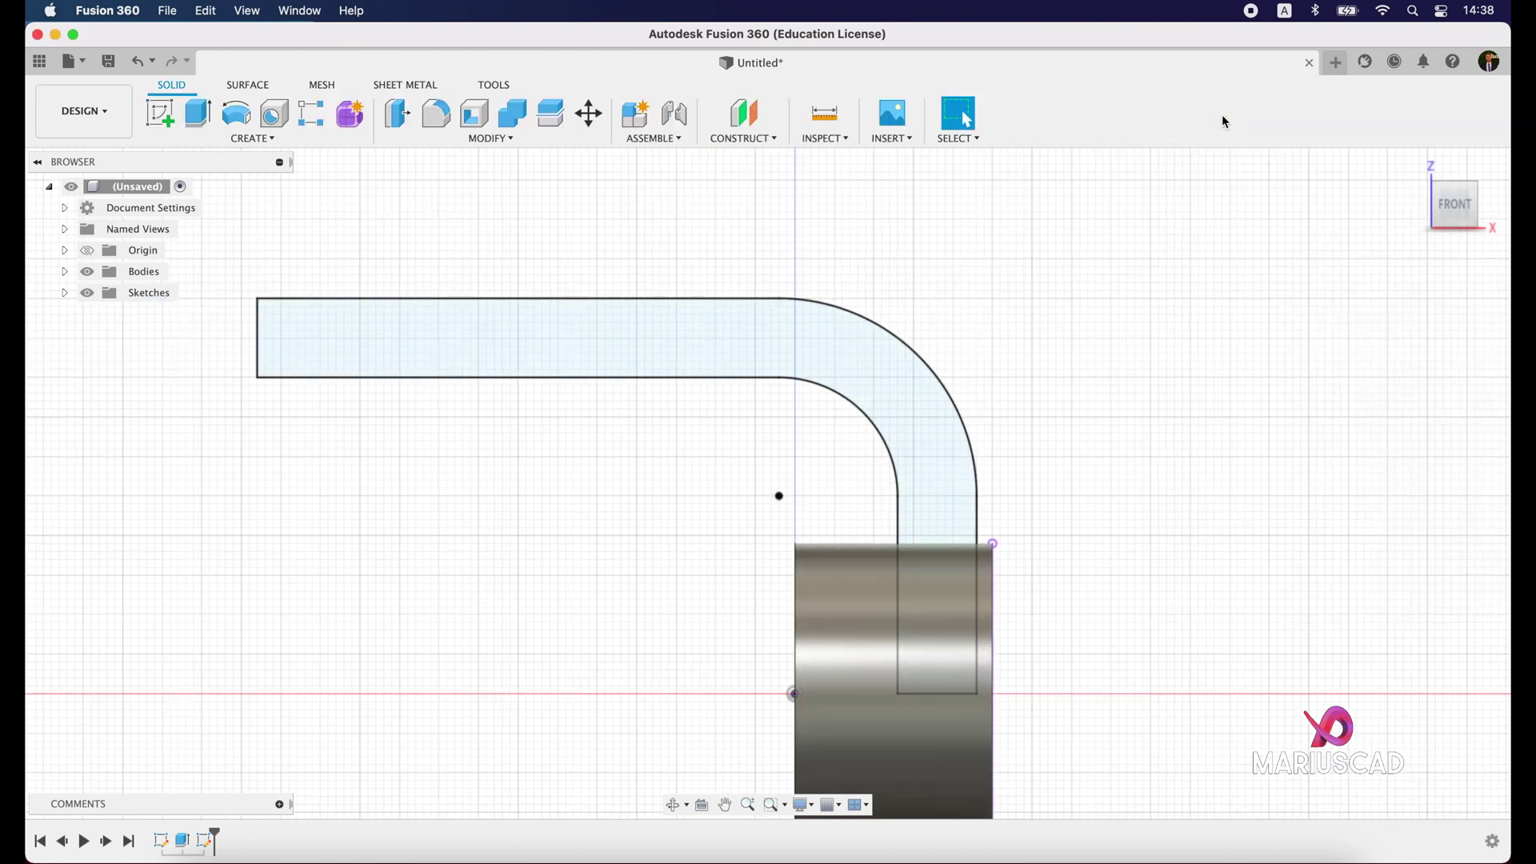
left_click(1408, 171)
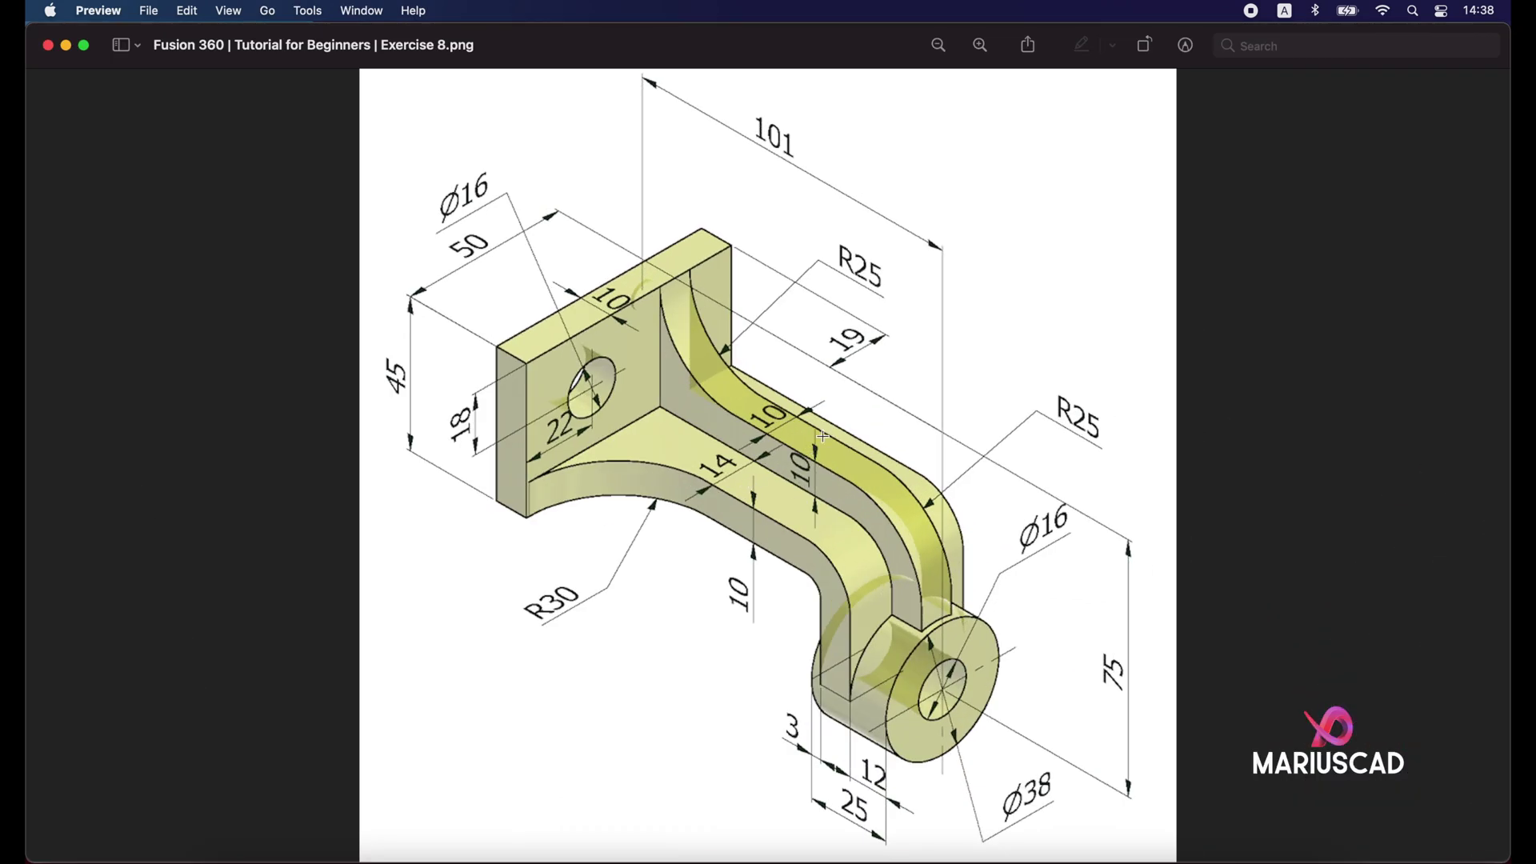
left_click(67, 46)
Extrude the arm profile symmetrically to 10 whole thickness, joined to the cylinder, then check the reference
left_click(198, 113)
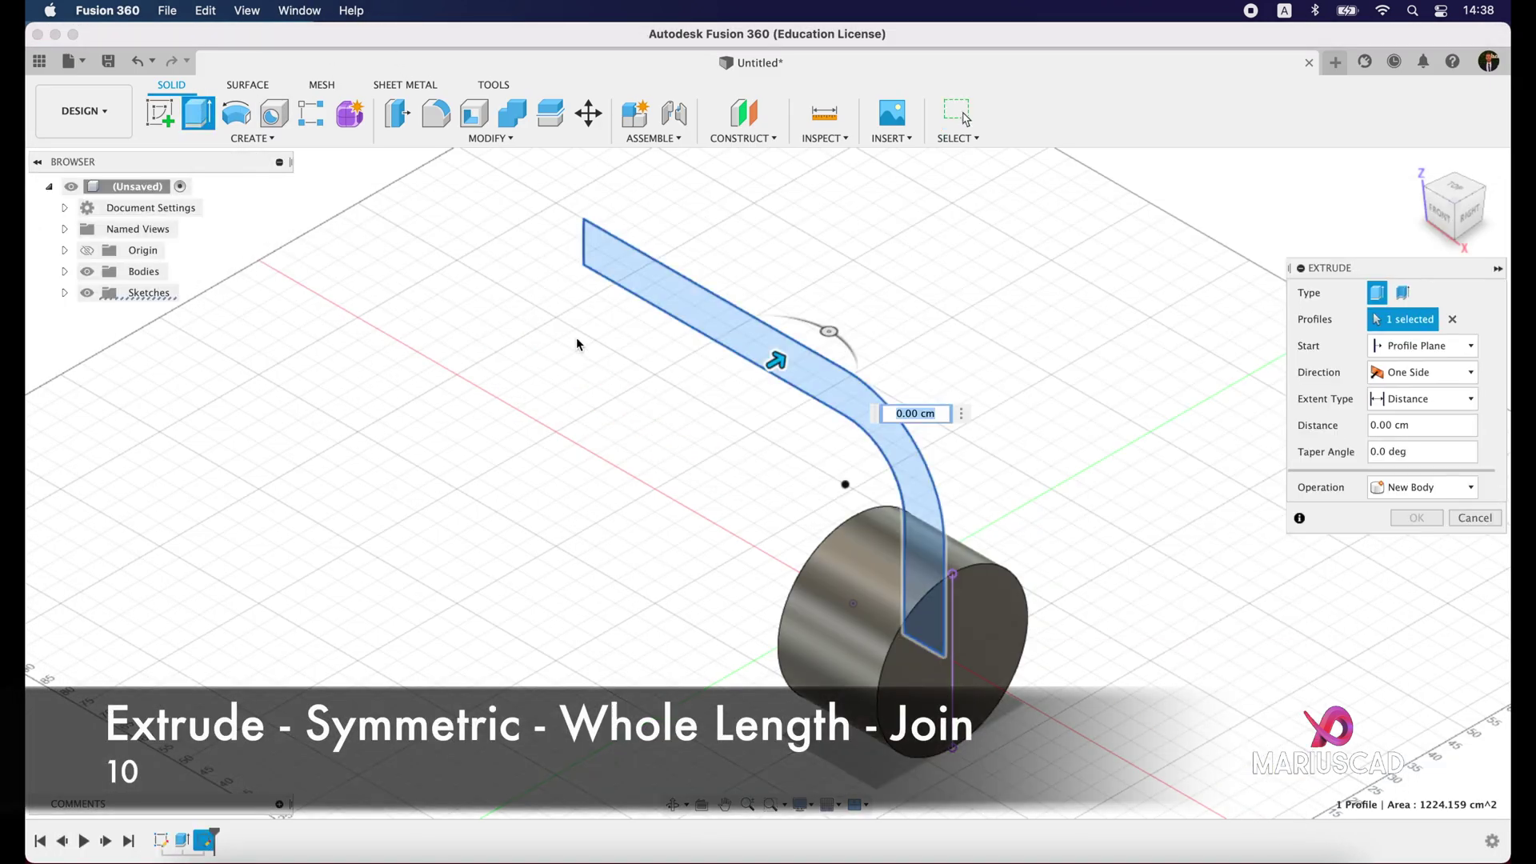
left_click(1468, 372)
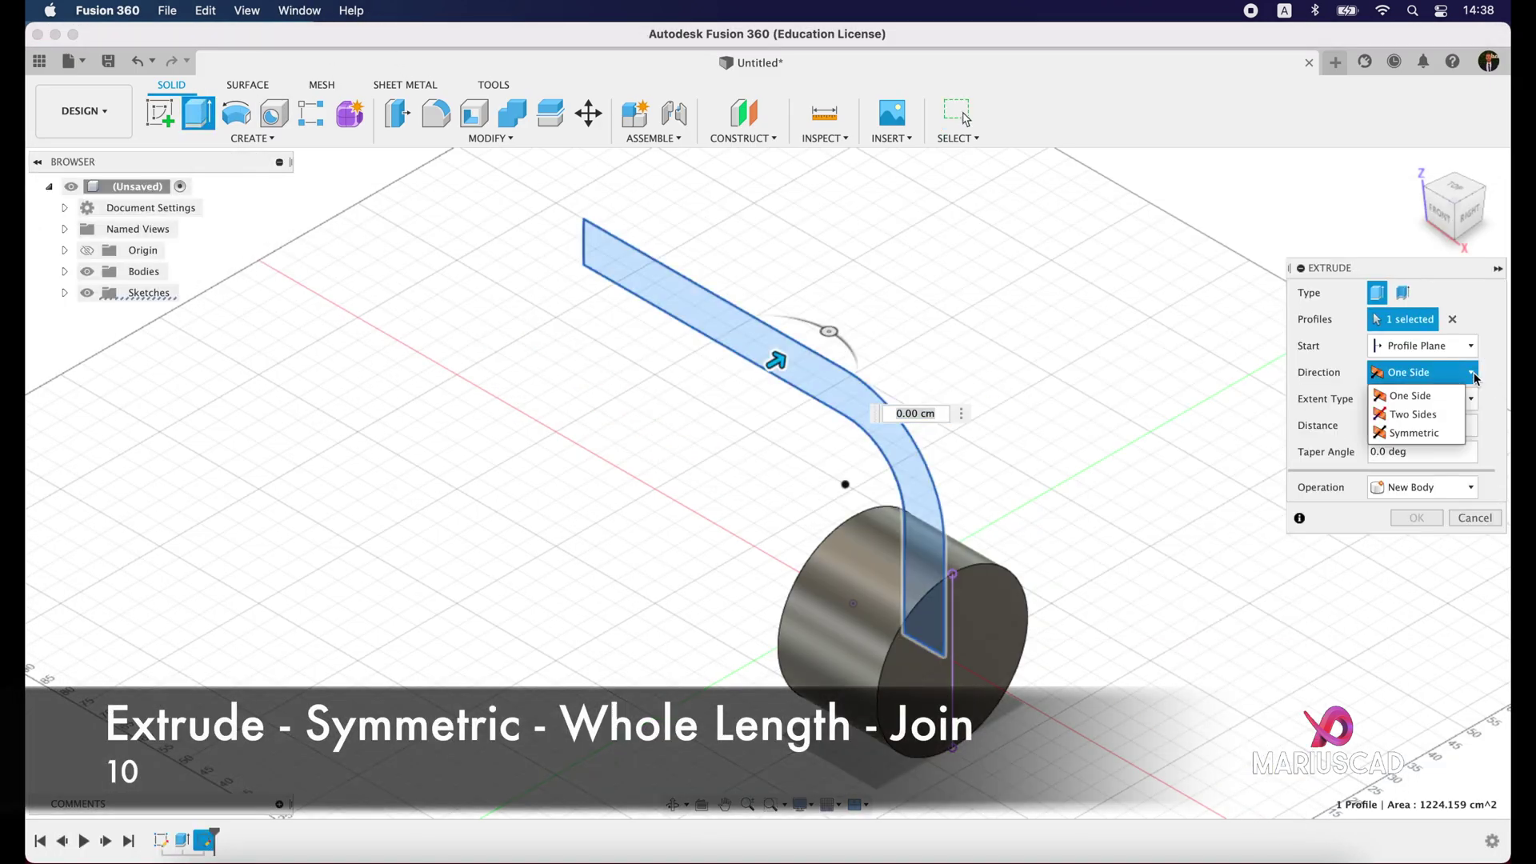
left_click(1451, 433)
left_click(1411, 427)
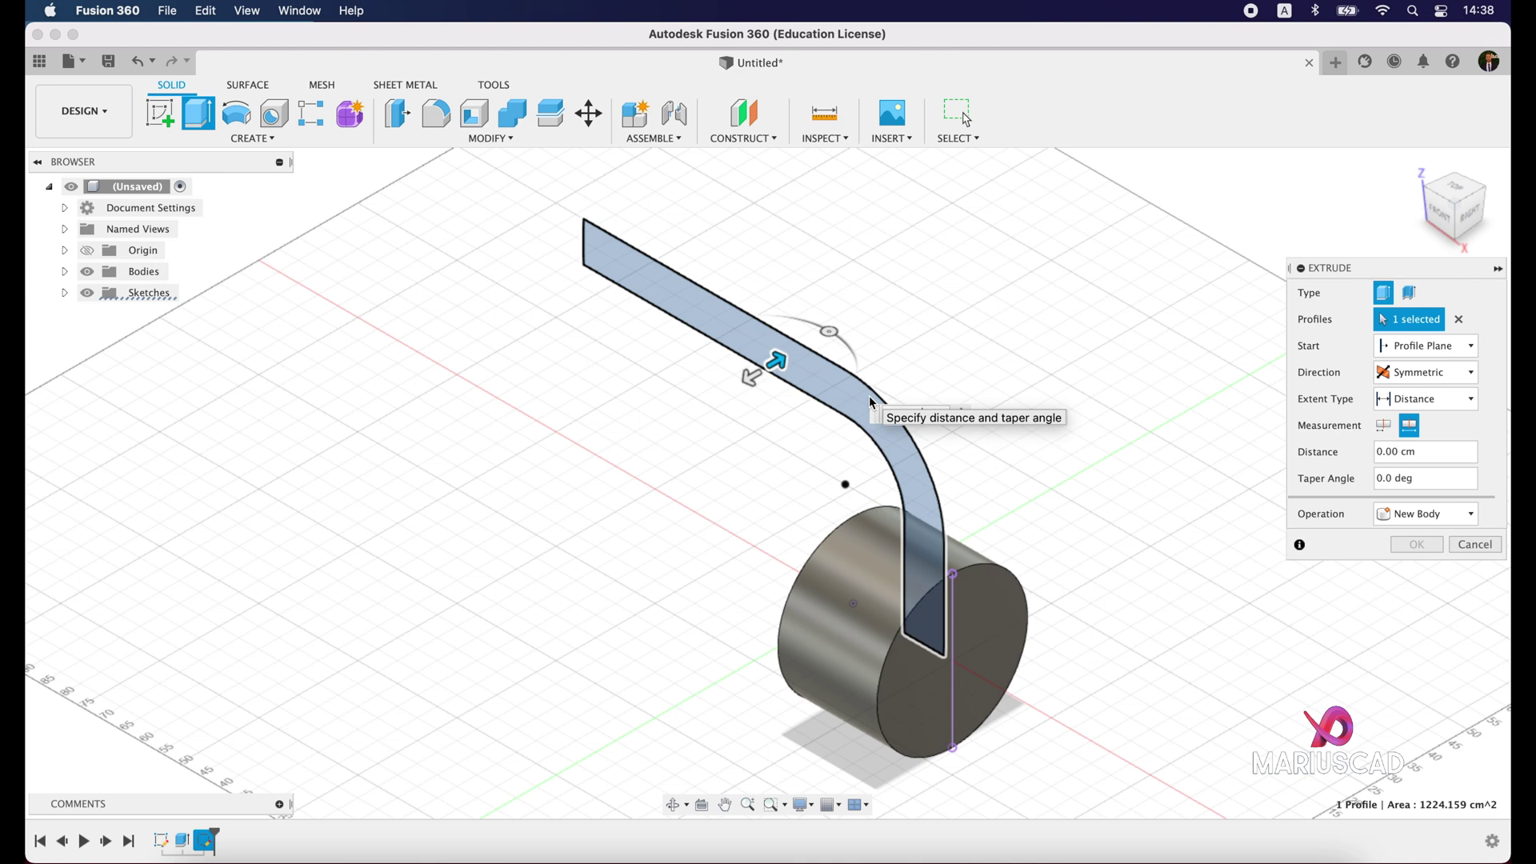
type("10")
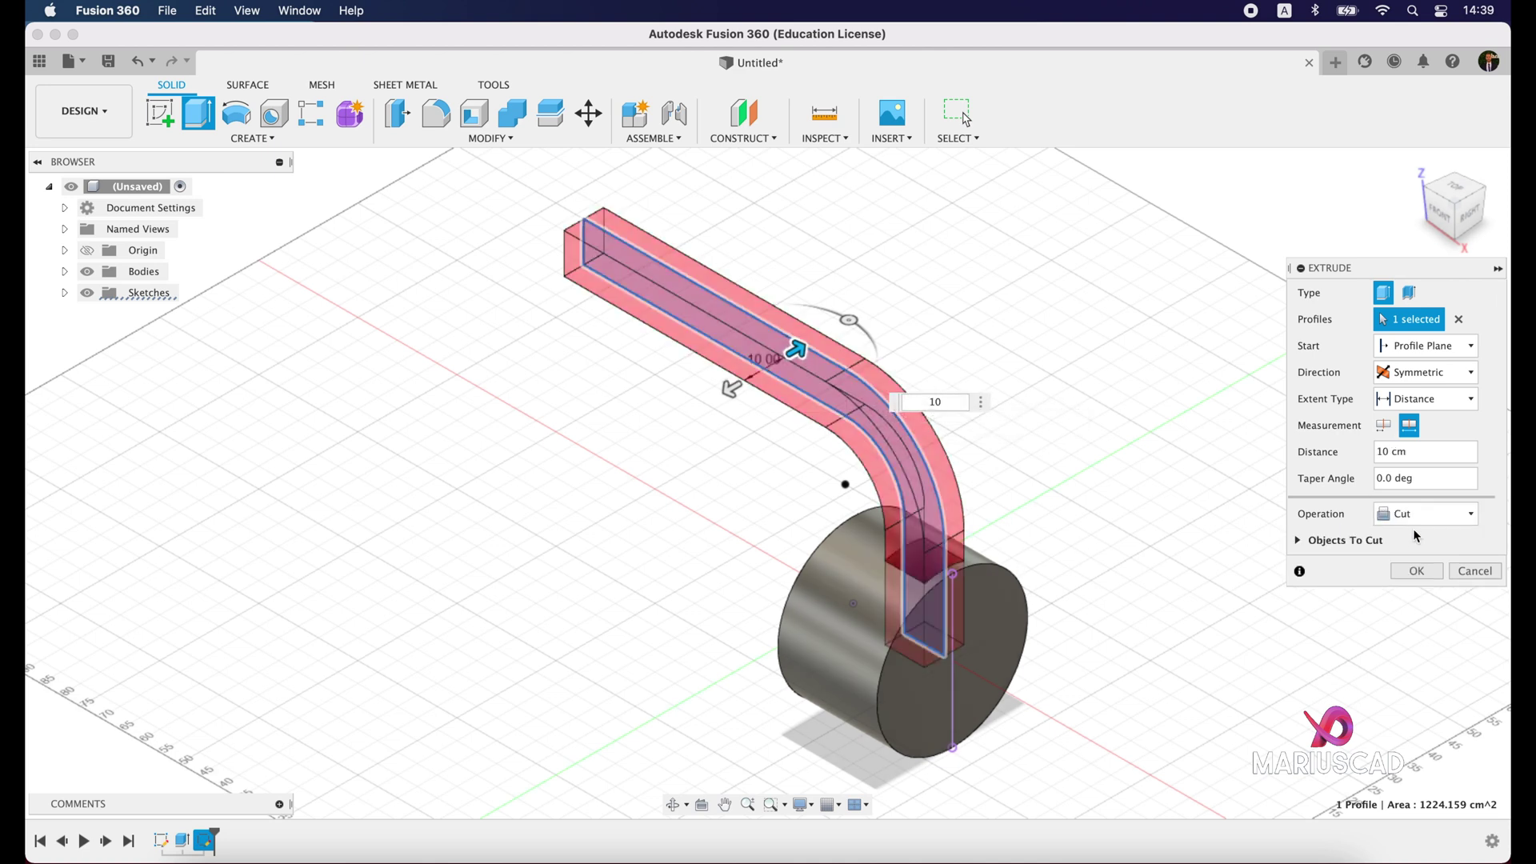
left_click(1437, 527)
left_click(1434, 541)
left_click(1429, 549)
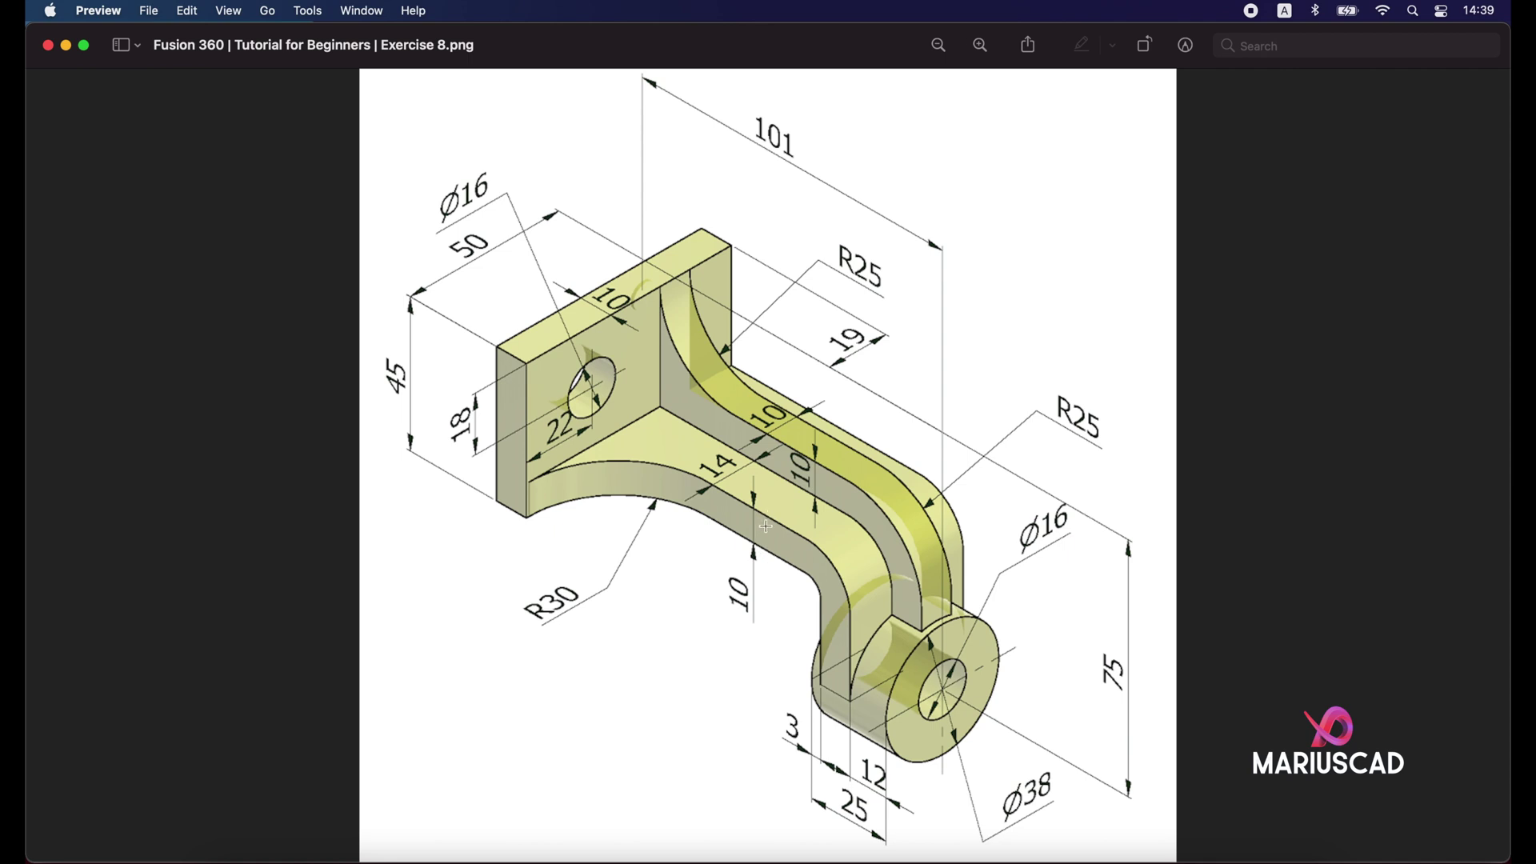
left_click(68, 45)
Start a new sketch with a 25 line up from the axis curving into a long top line
left_click(160, 112)
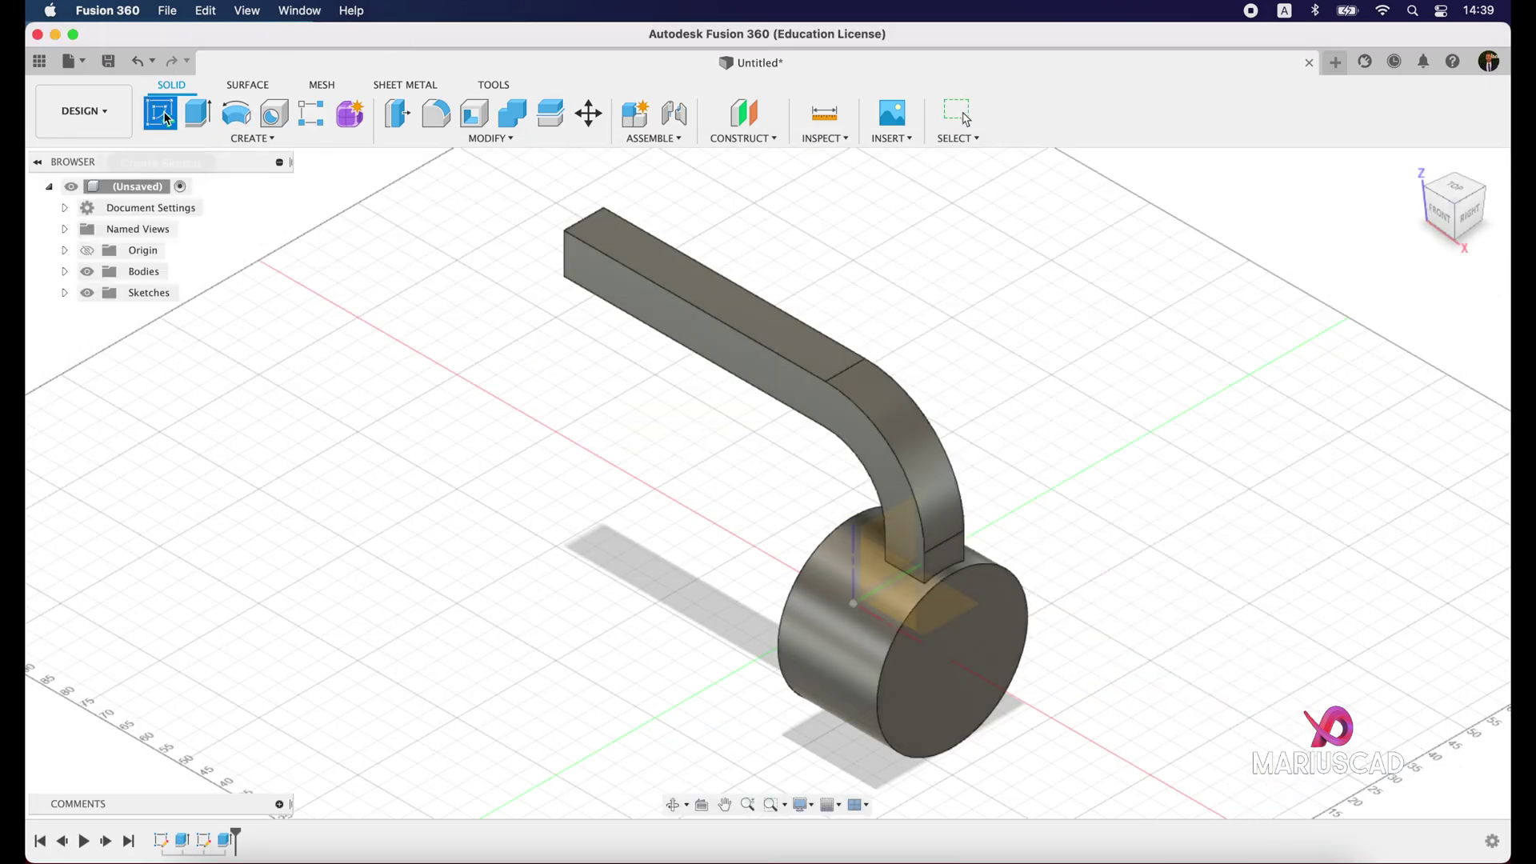
left_click(925, 574)
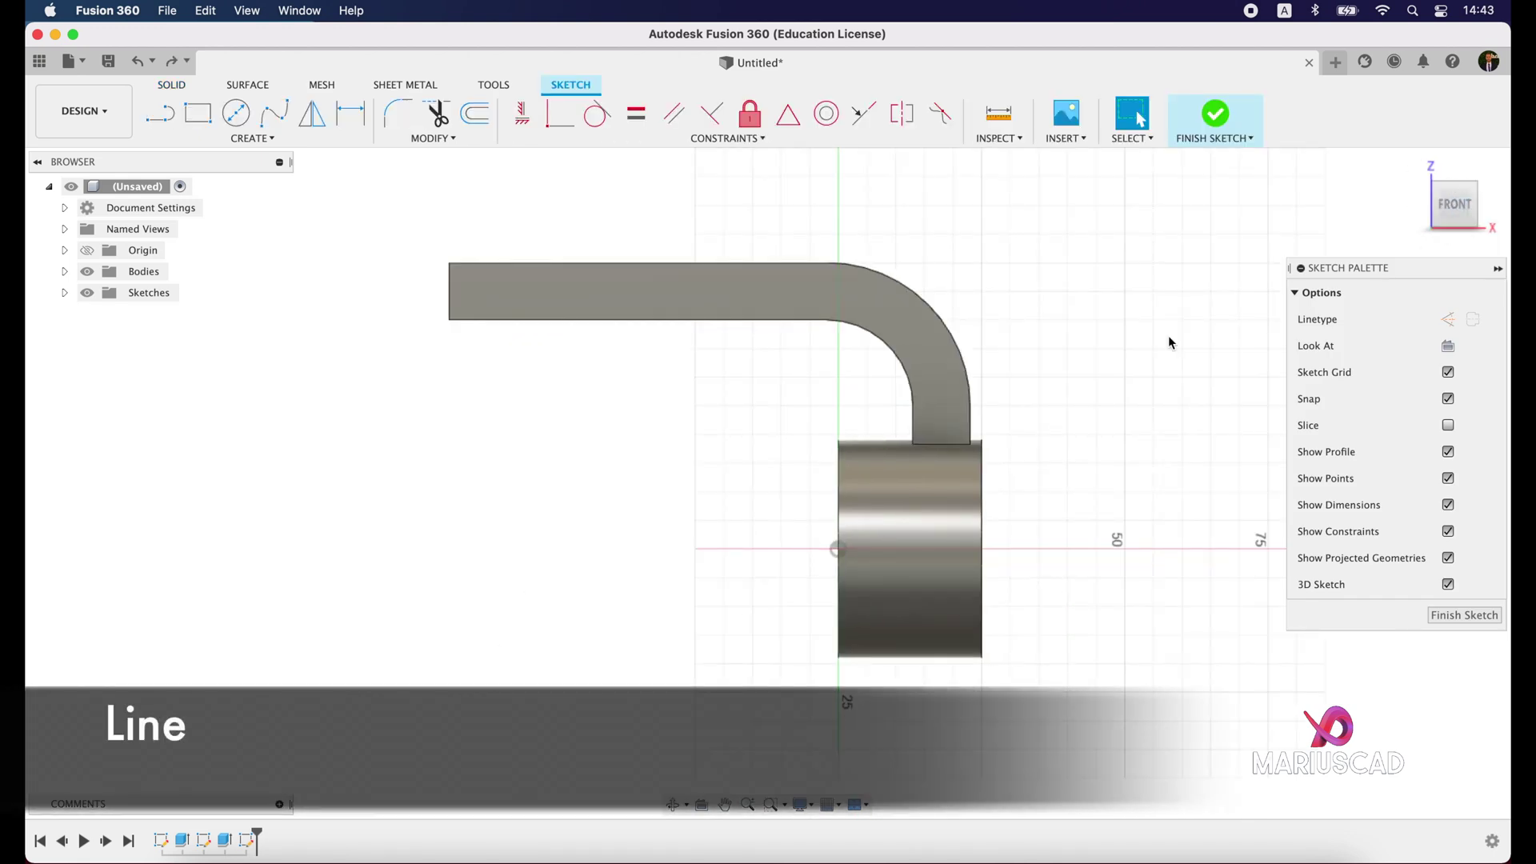
key("l")
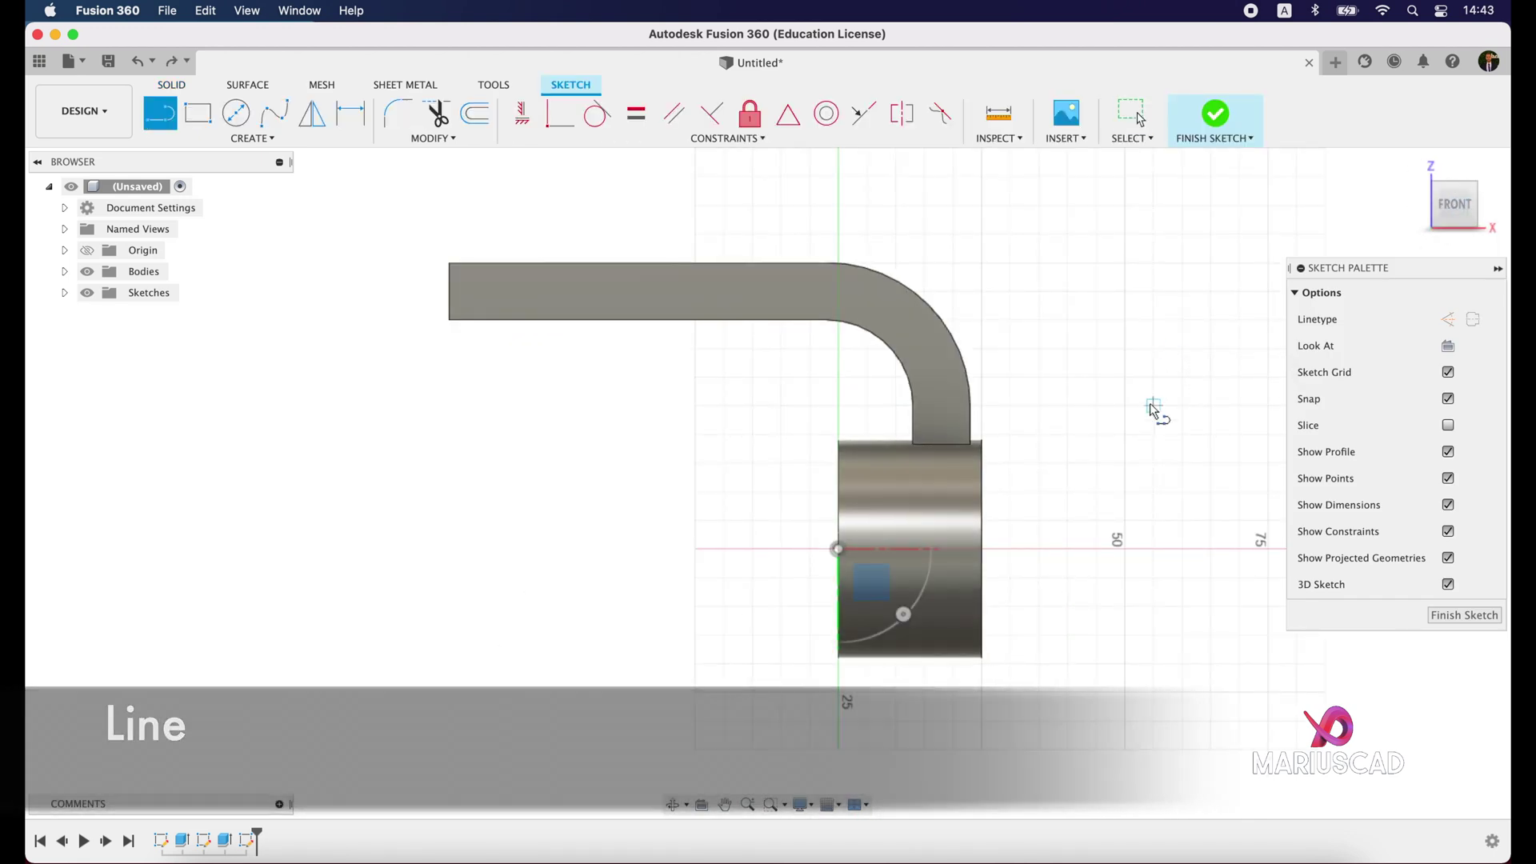
left_click(896, 549)
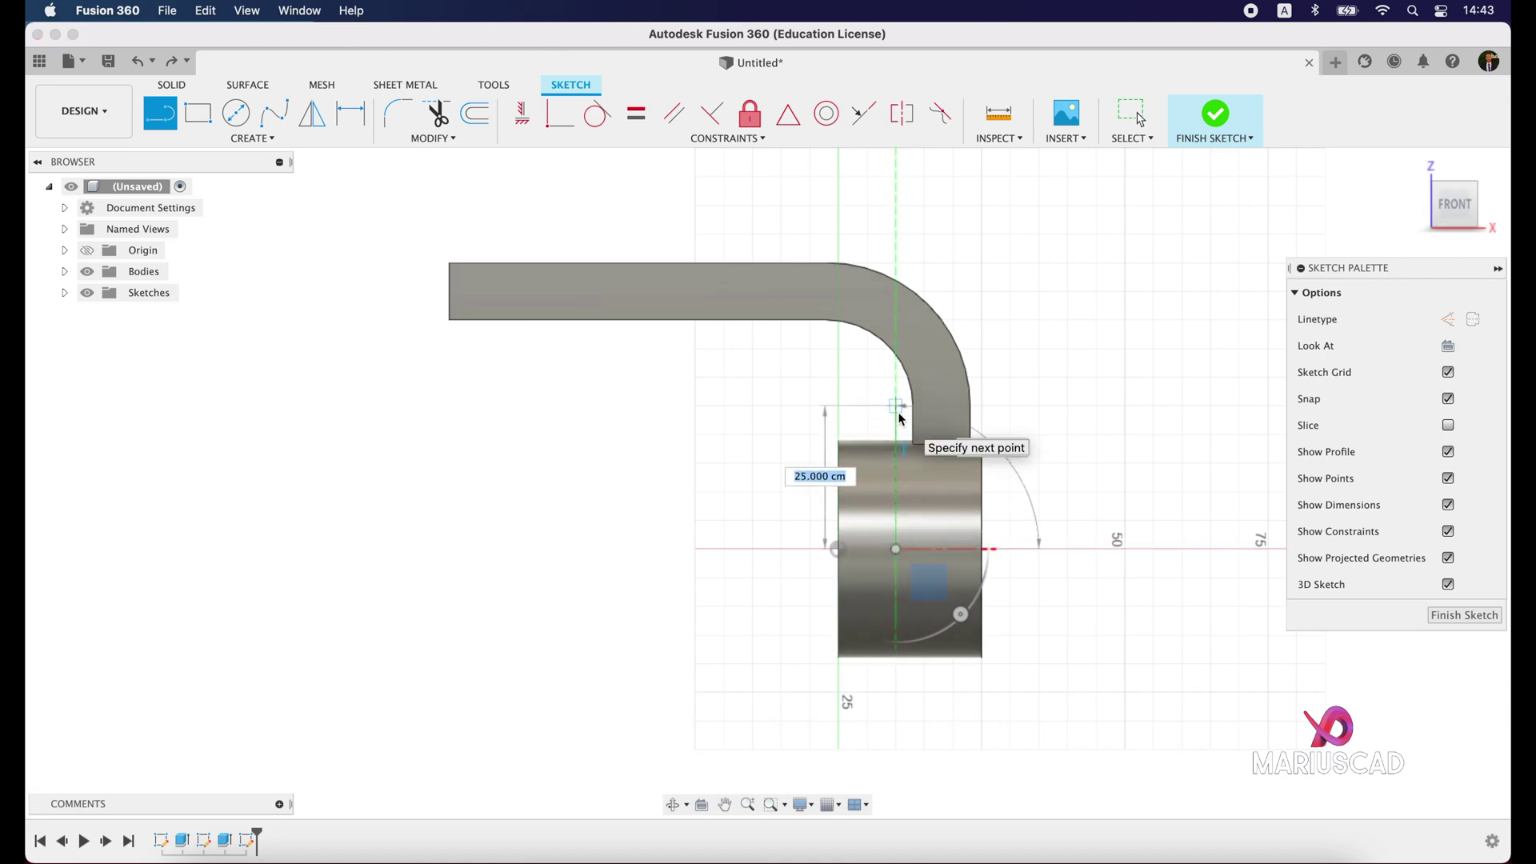
left_click_drag(899, 414, 824, 347)
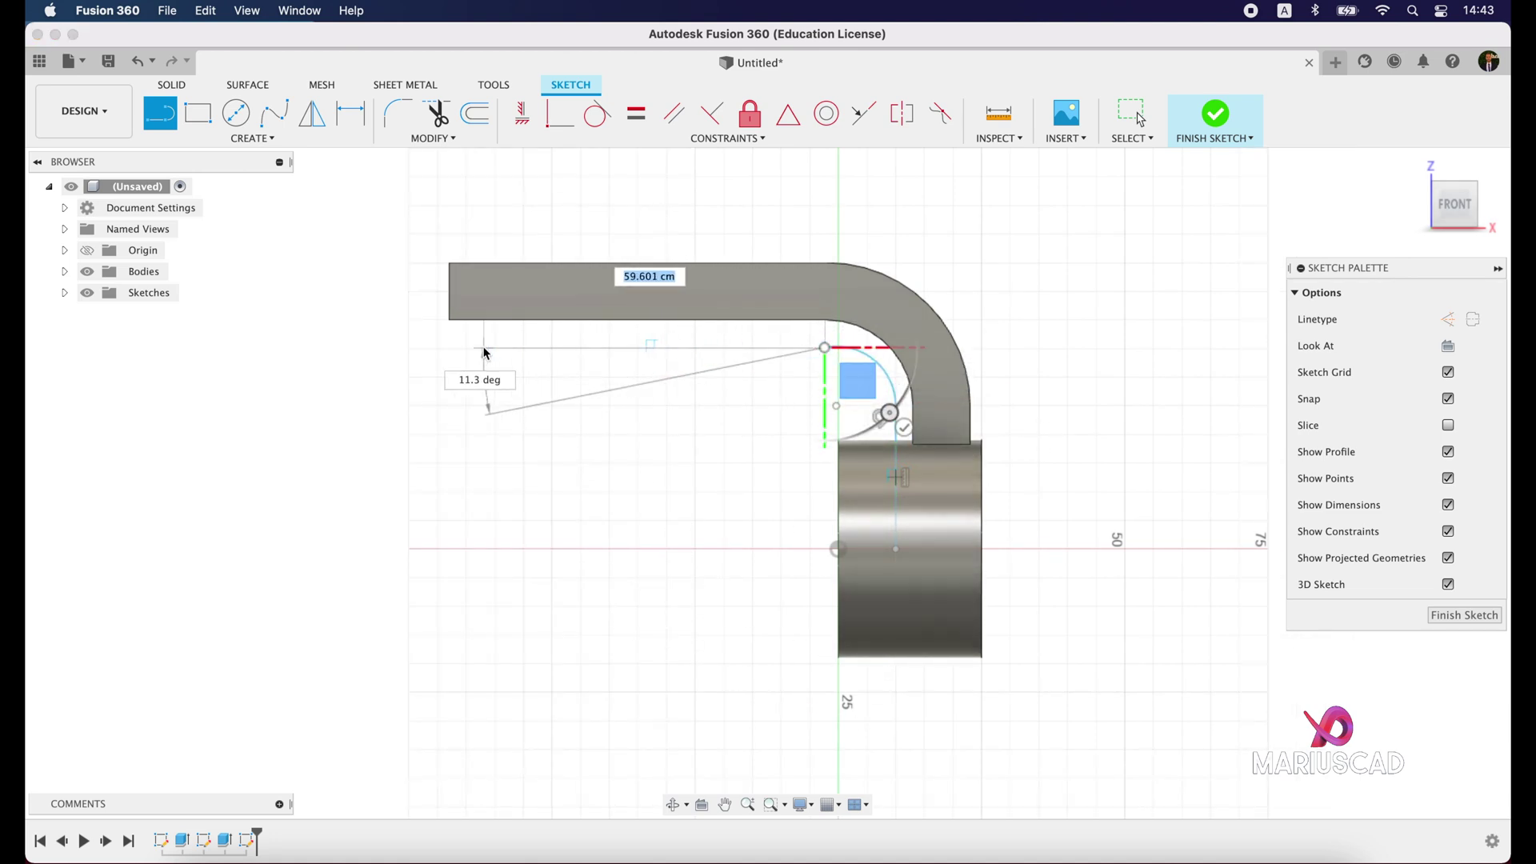
left_click(484, 352)
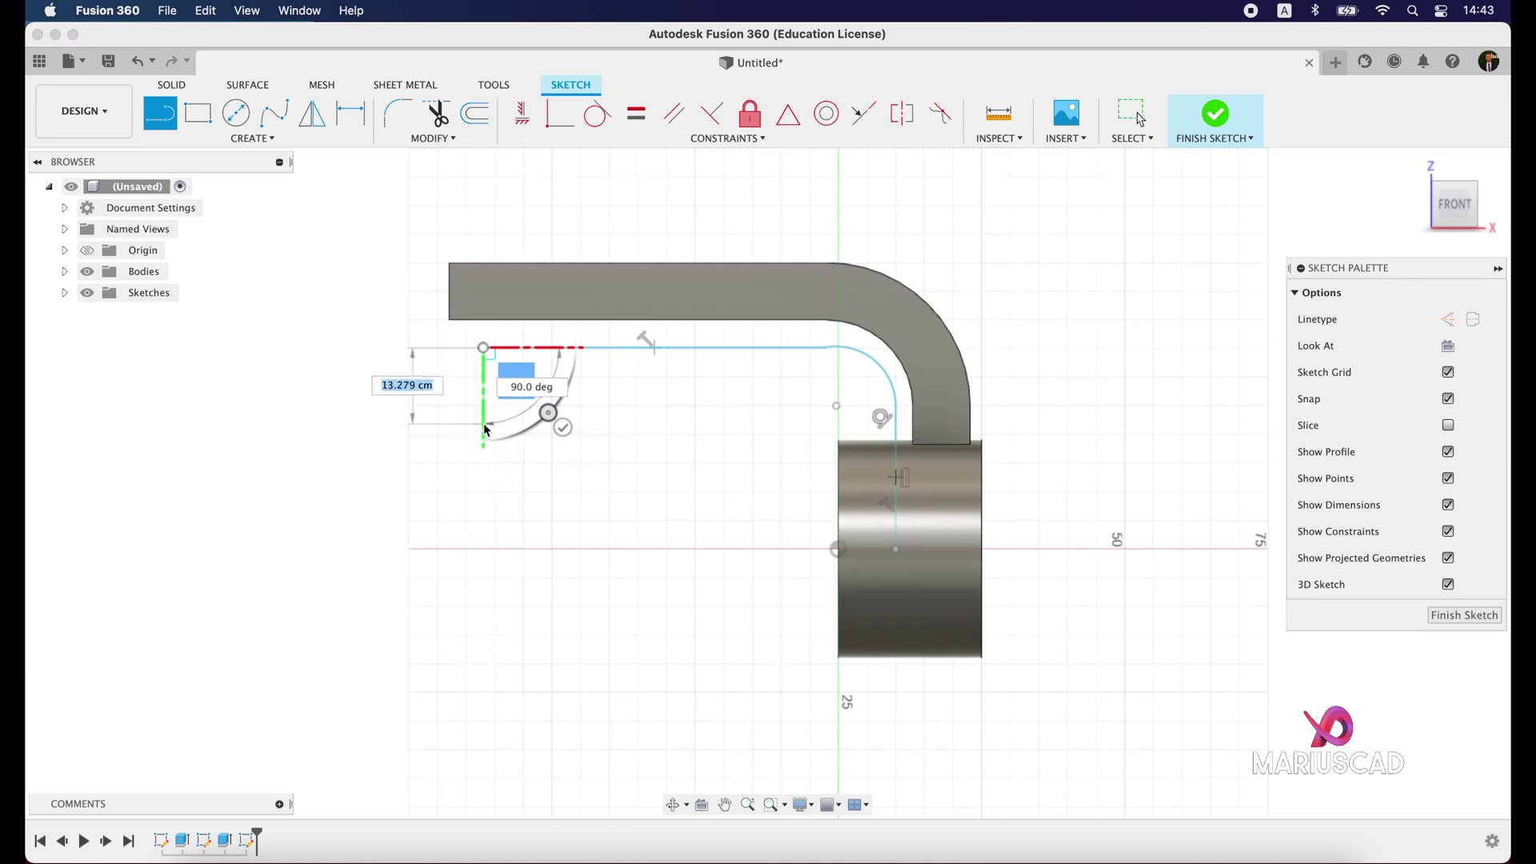
Add the short left edge, lower return line, downward tangent arc, and closing line along the axis
left_click(484, 425)
left_click(824, 423)
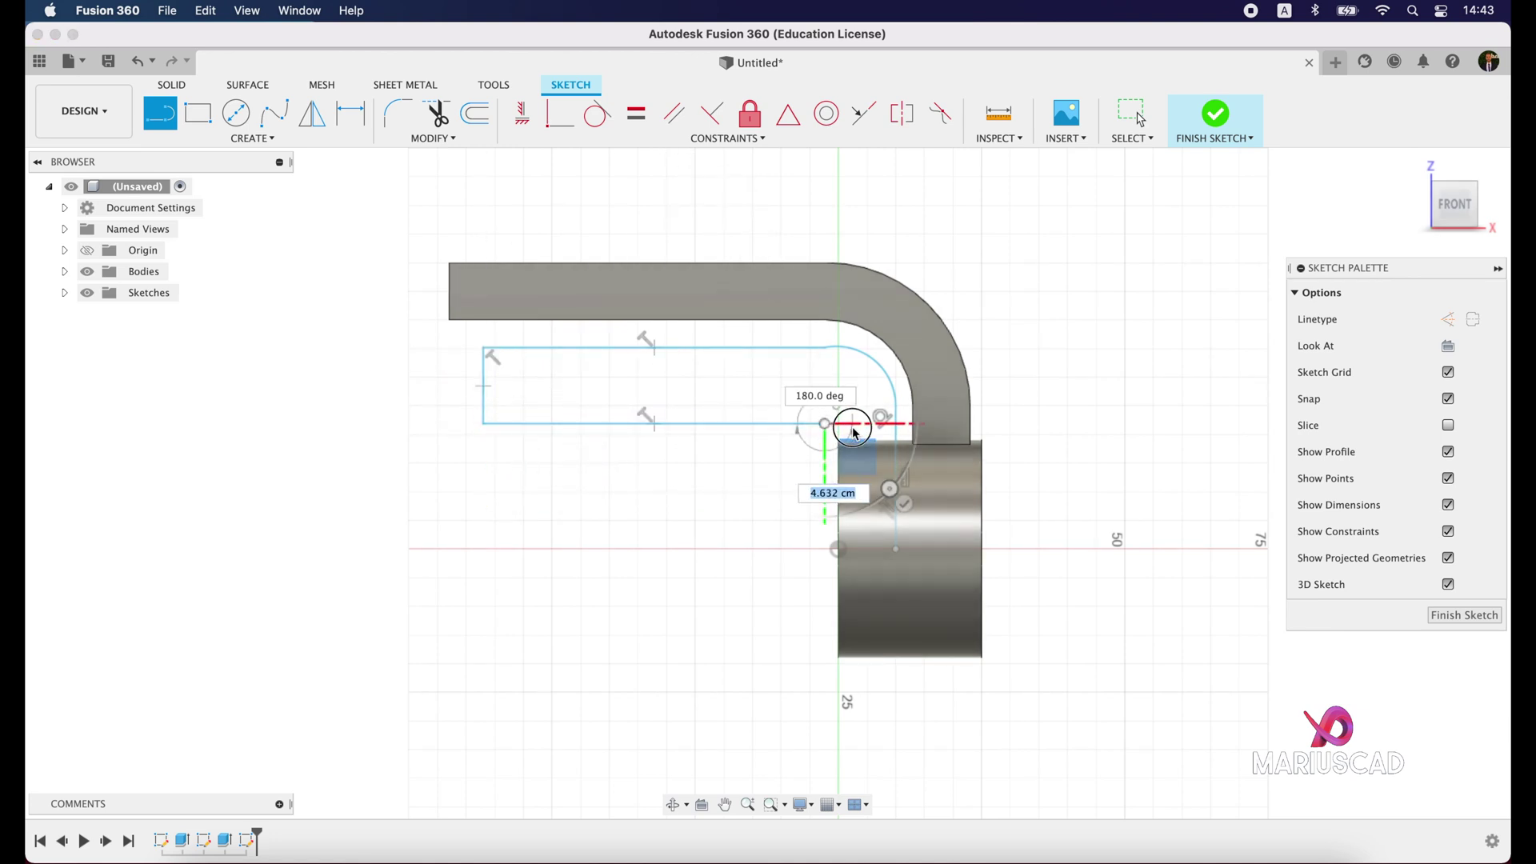
left_click_drag(824, 423, 874, 550)
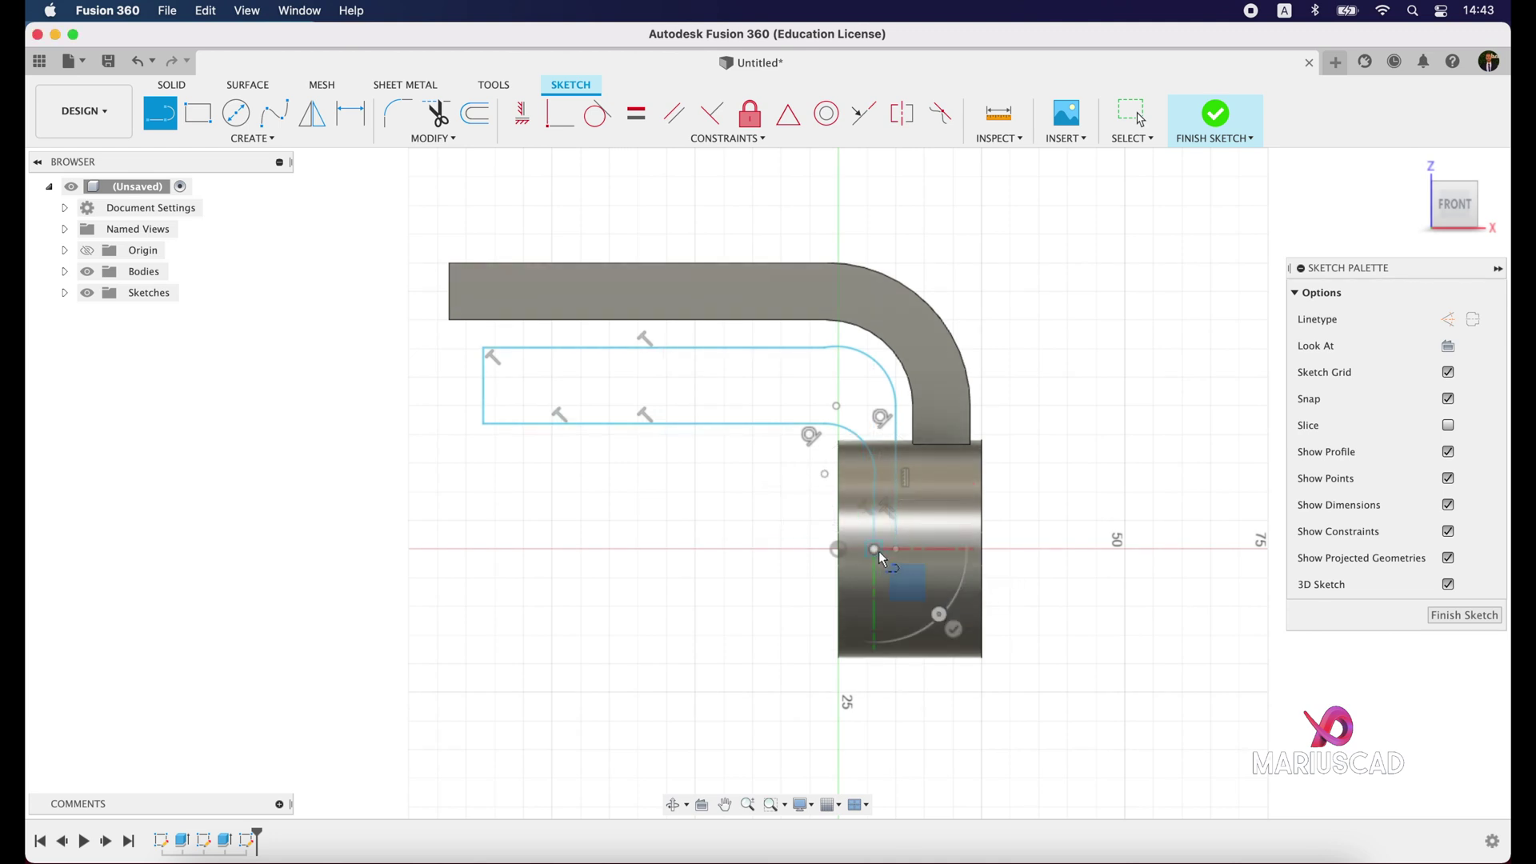
scroll(896, 557, "up", 5)
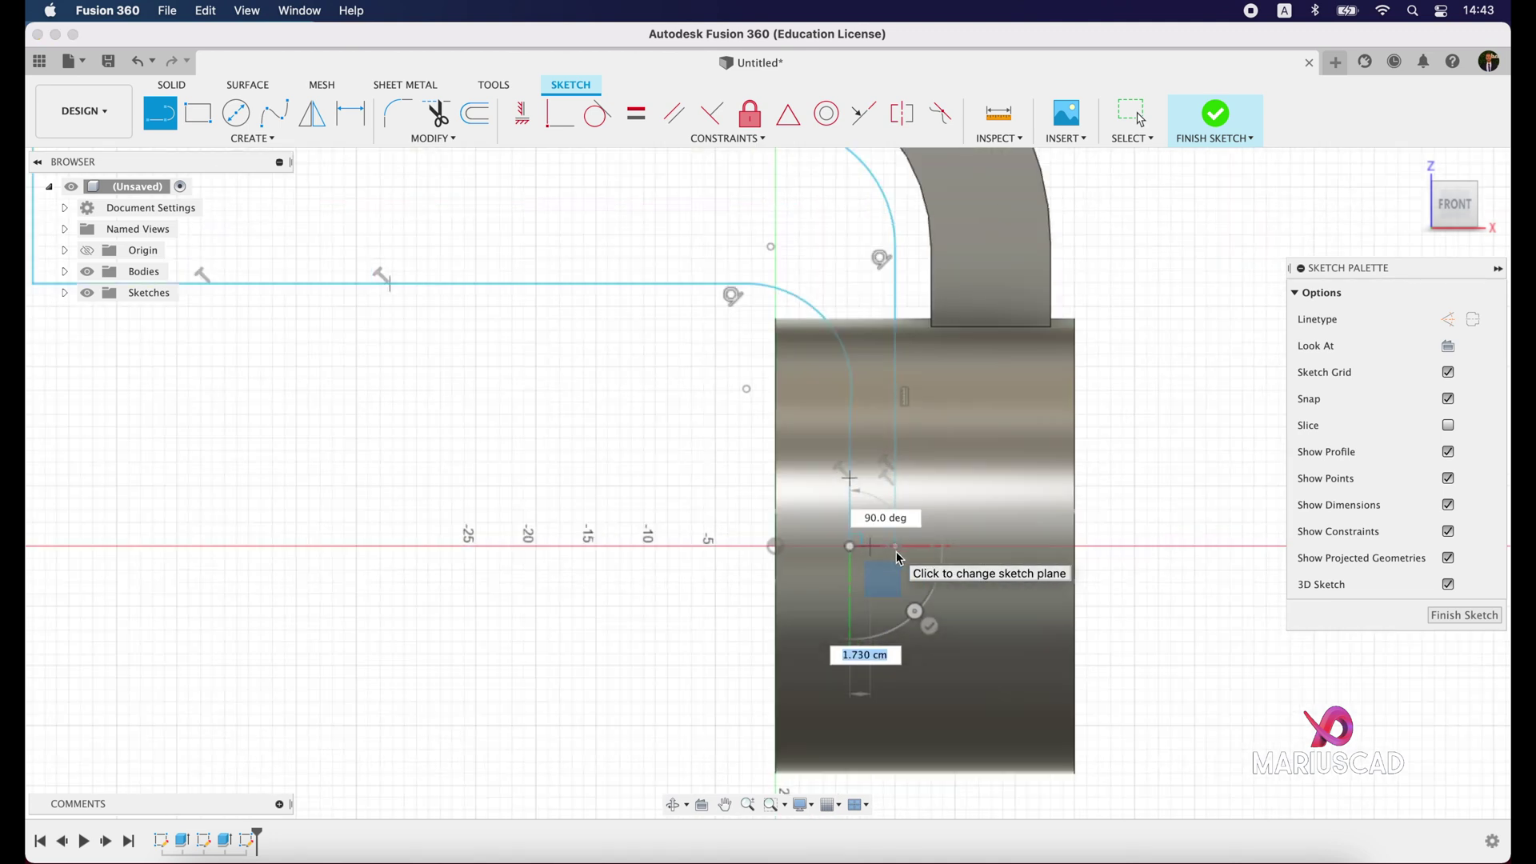
key("Escape")
key("l")
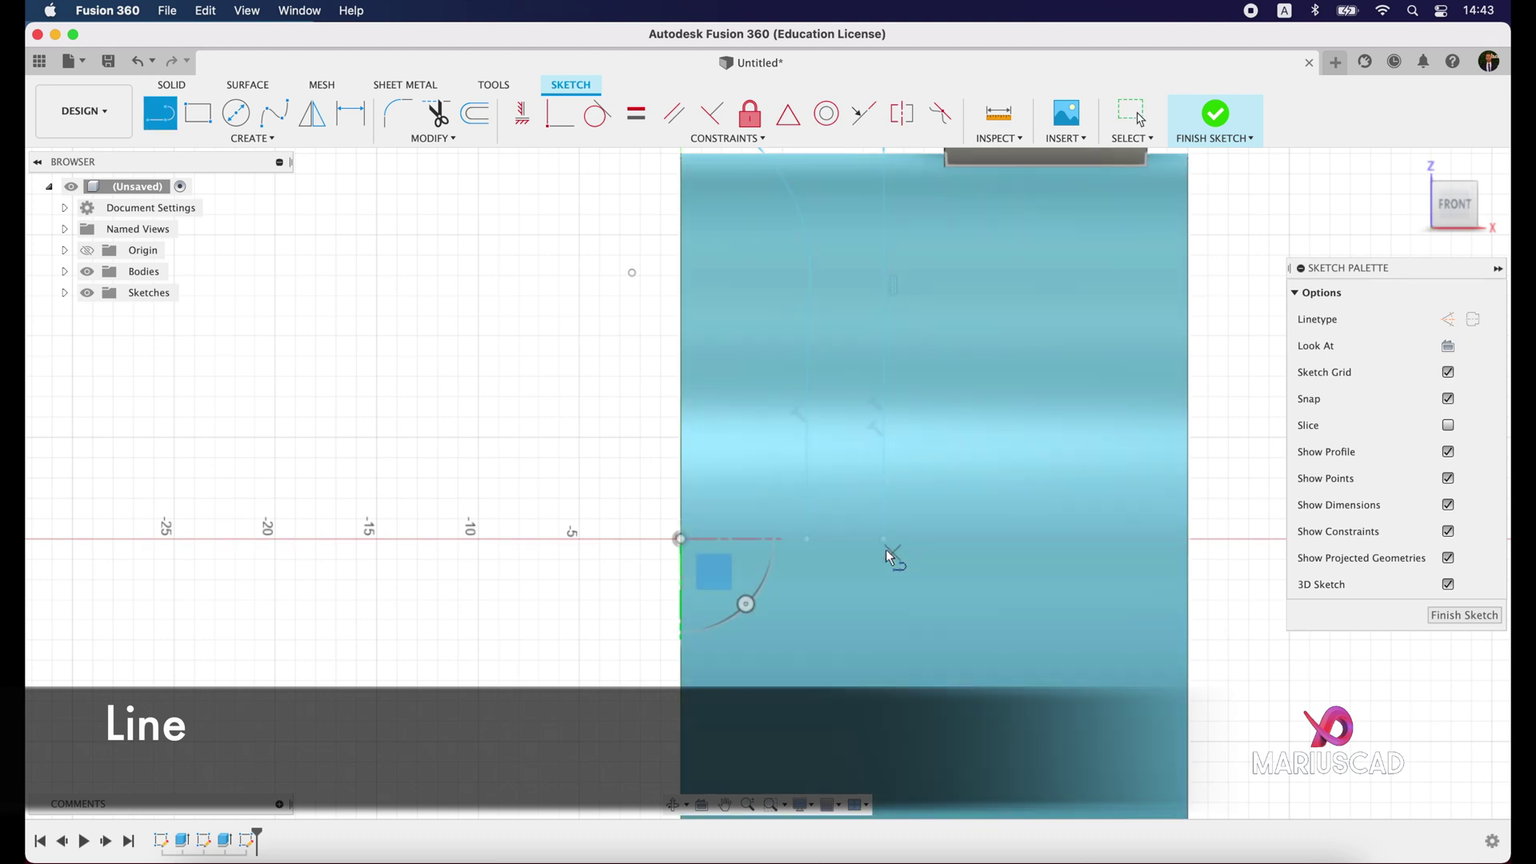
left_click(805, 539)
left_click(884, 539)
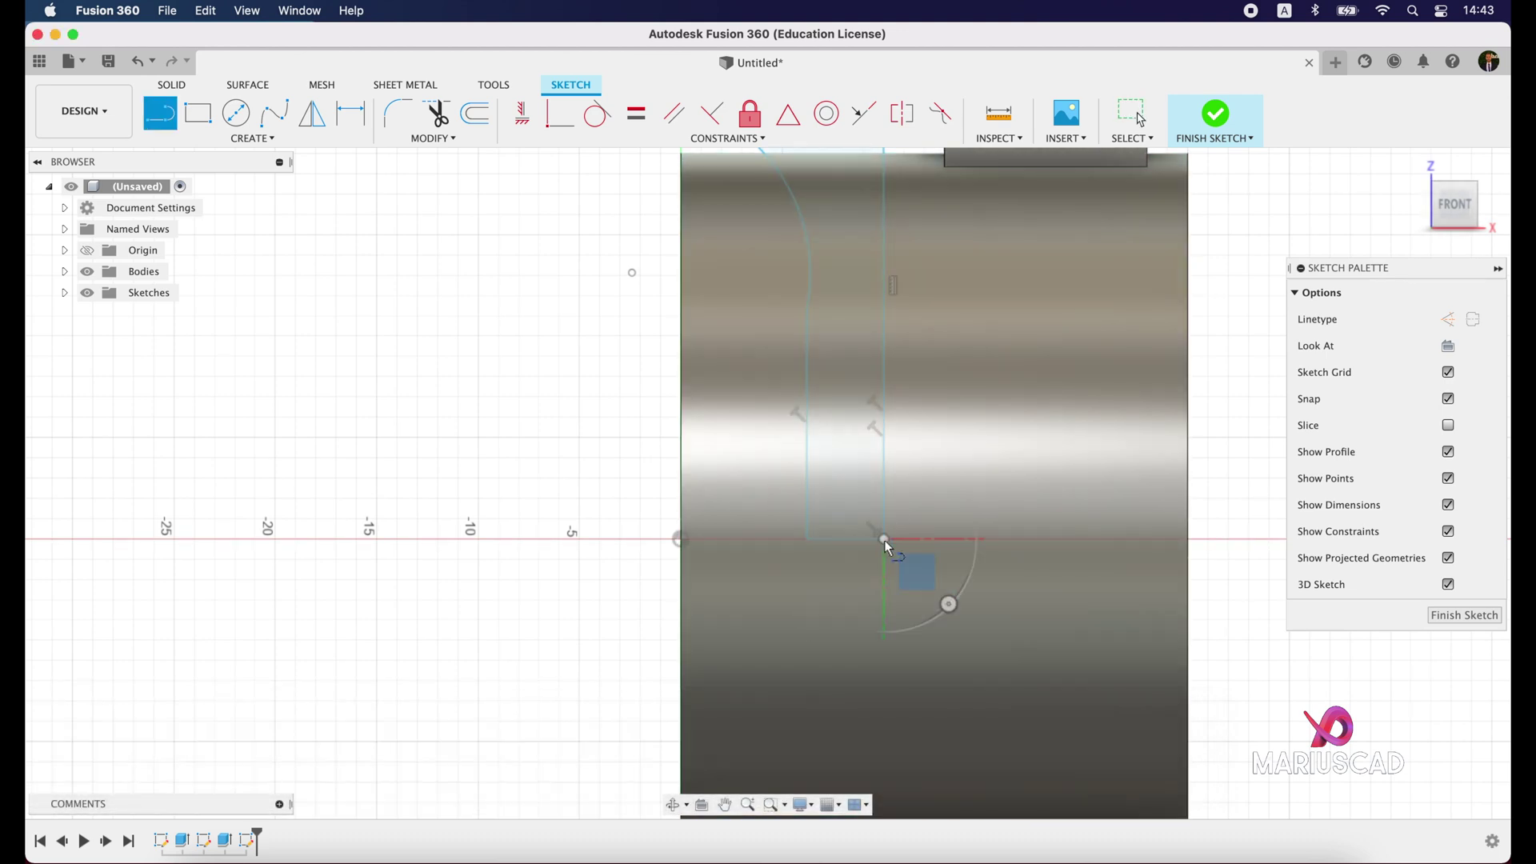
scroll(1015, 502, "down", 3)
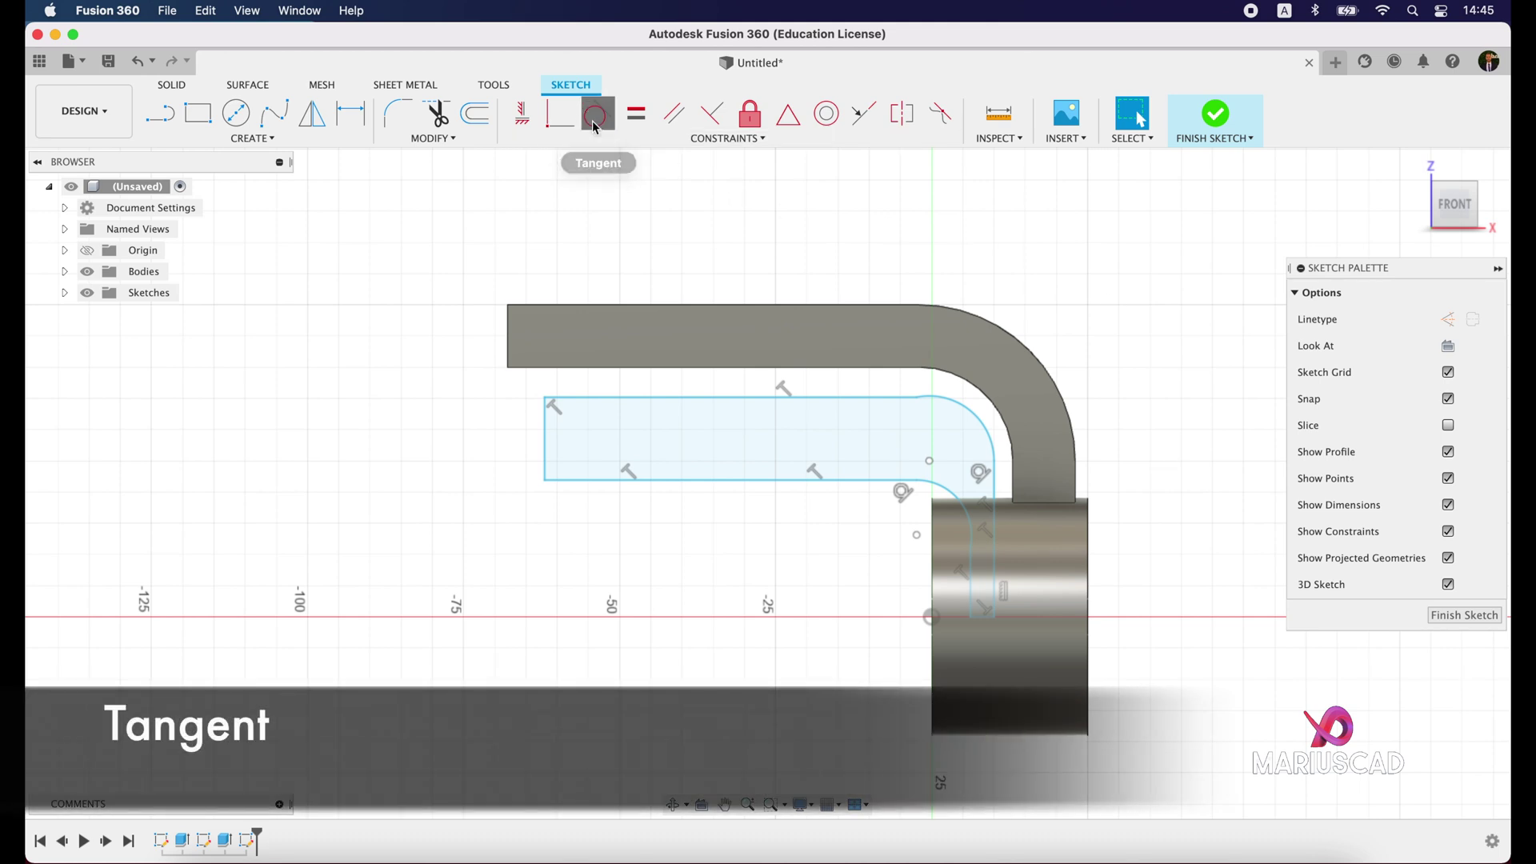
Make both profile arcs tangent to their adjoining lines and the vertical line collinear with the body's edge
left_click(596, 114)
left_click(978, 432)
left_click(861, 395)
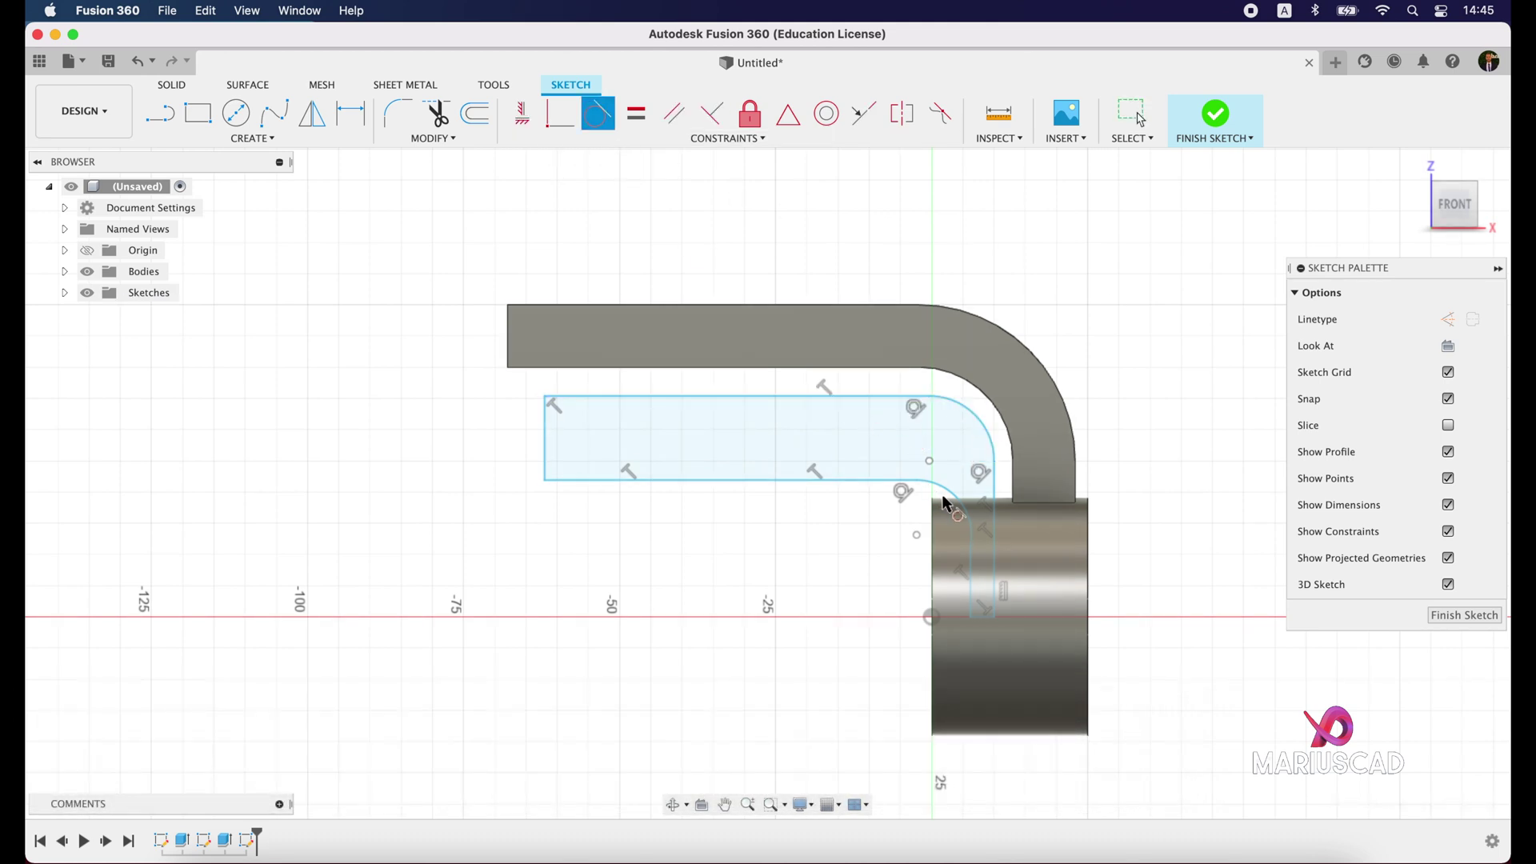
left_click(945, 496)
left_click(973, 589)
left_click(864, 113)
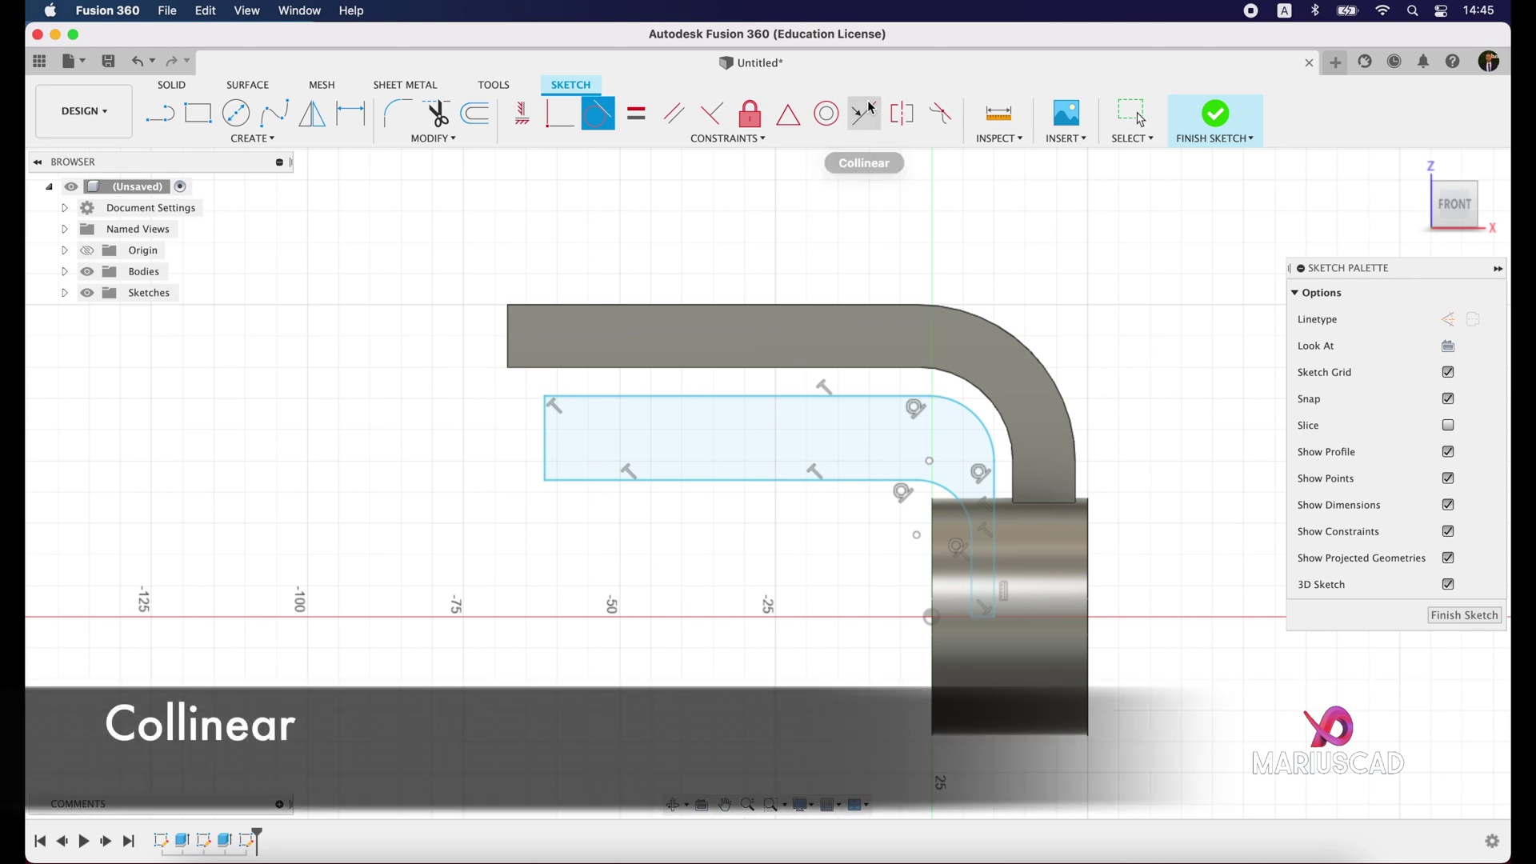
left_click(993, 488)
left_click(1014, 500)
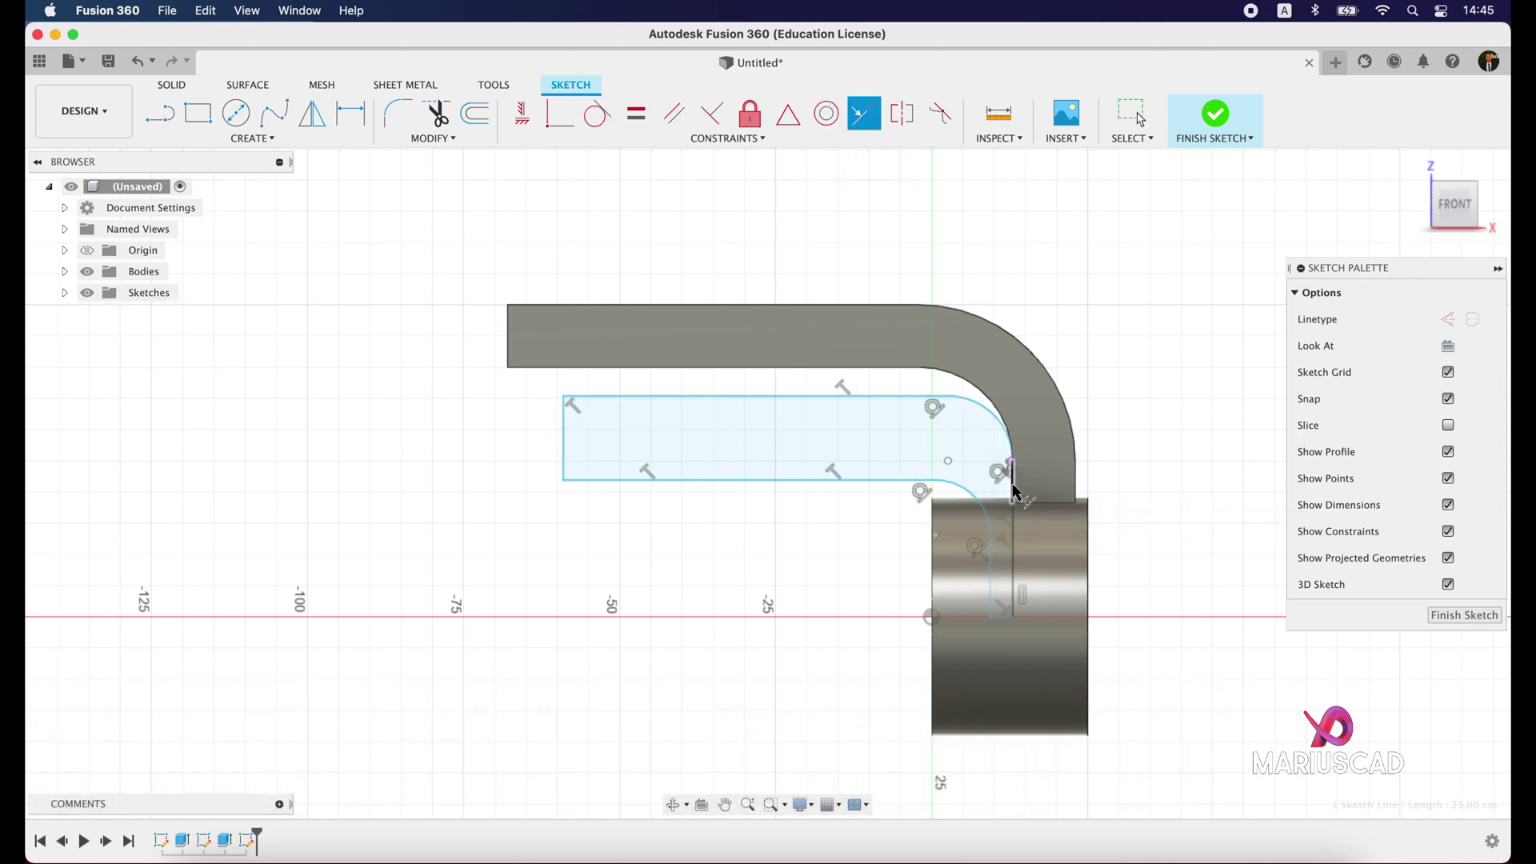
Make the profile's left line equal to the arm's left end and coincident with its corner
left_click(636, 113)
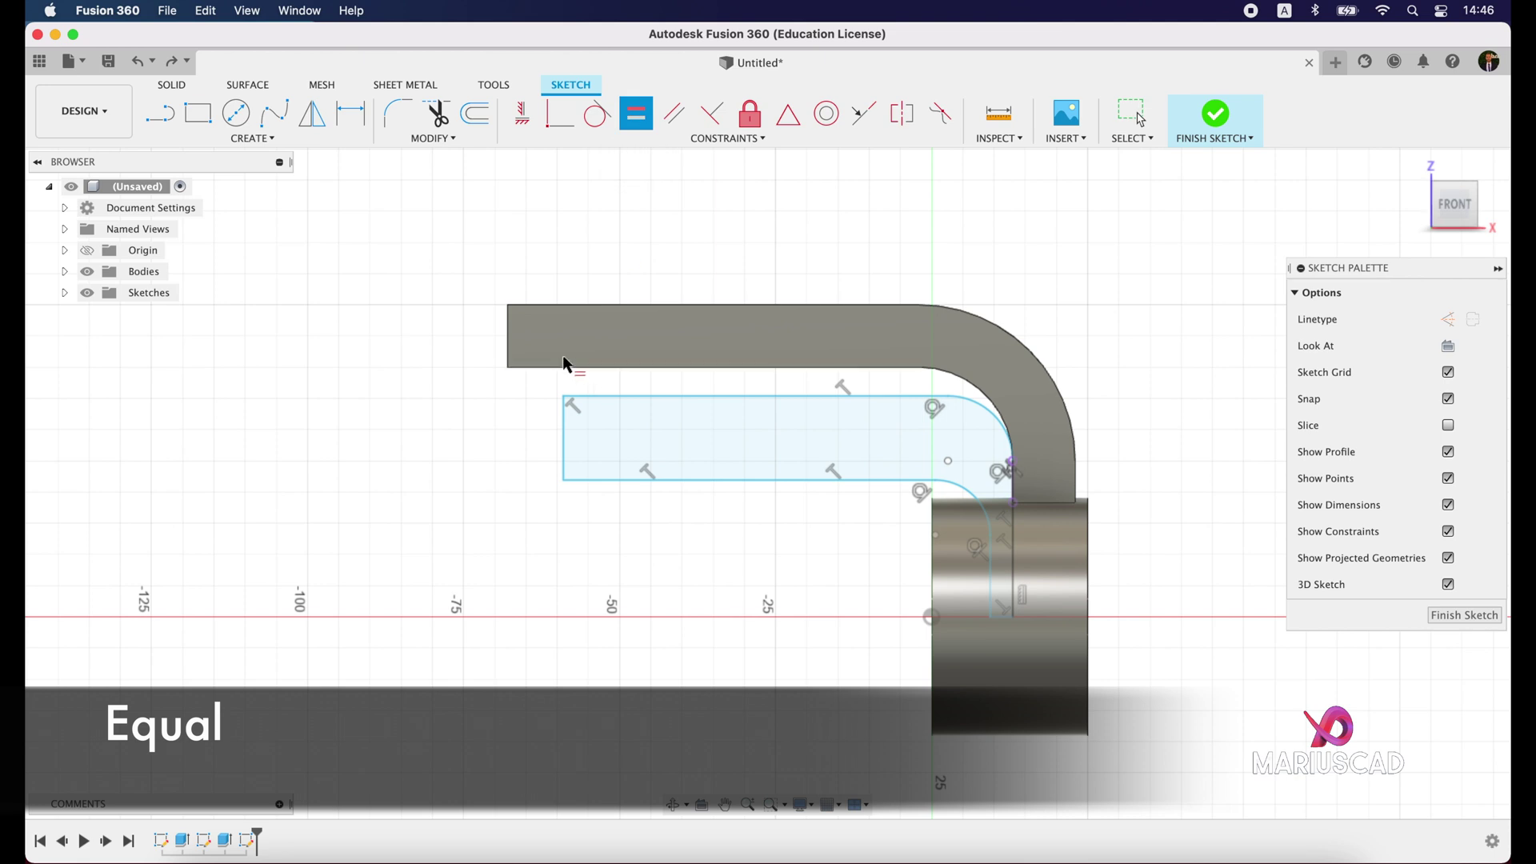
left_click(510, 342)
left_click(563, 436)
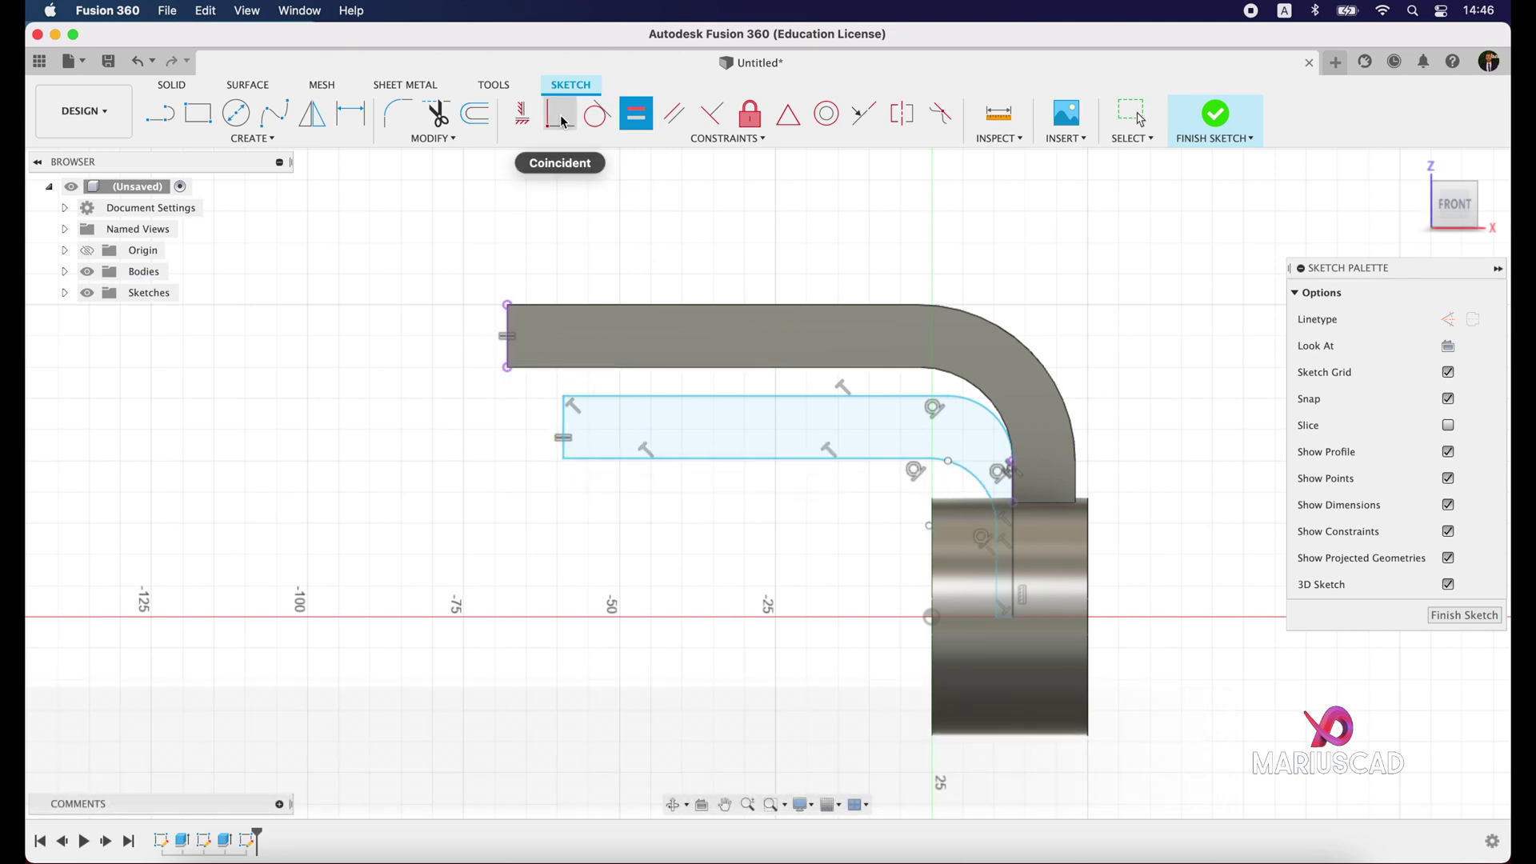
left_click(562, 120)
left_click(562, 434)
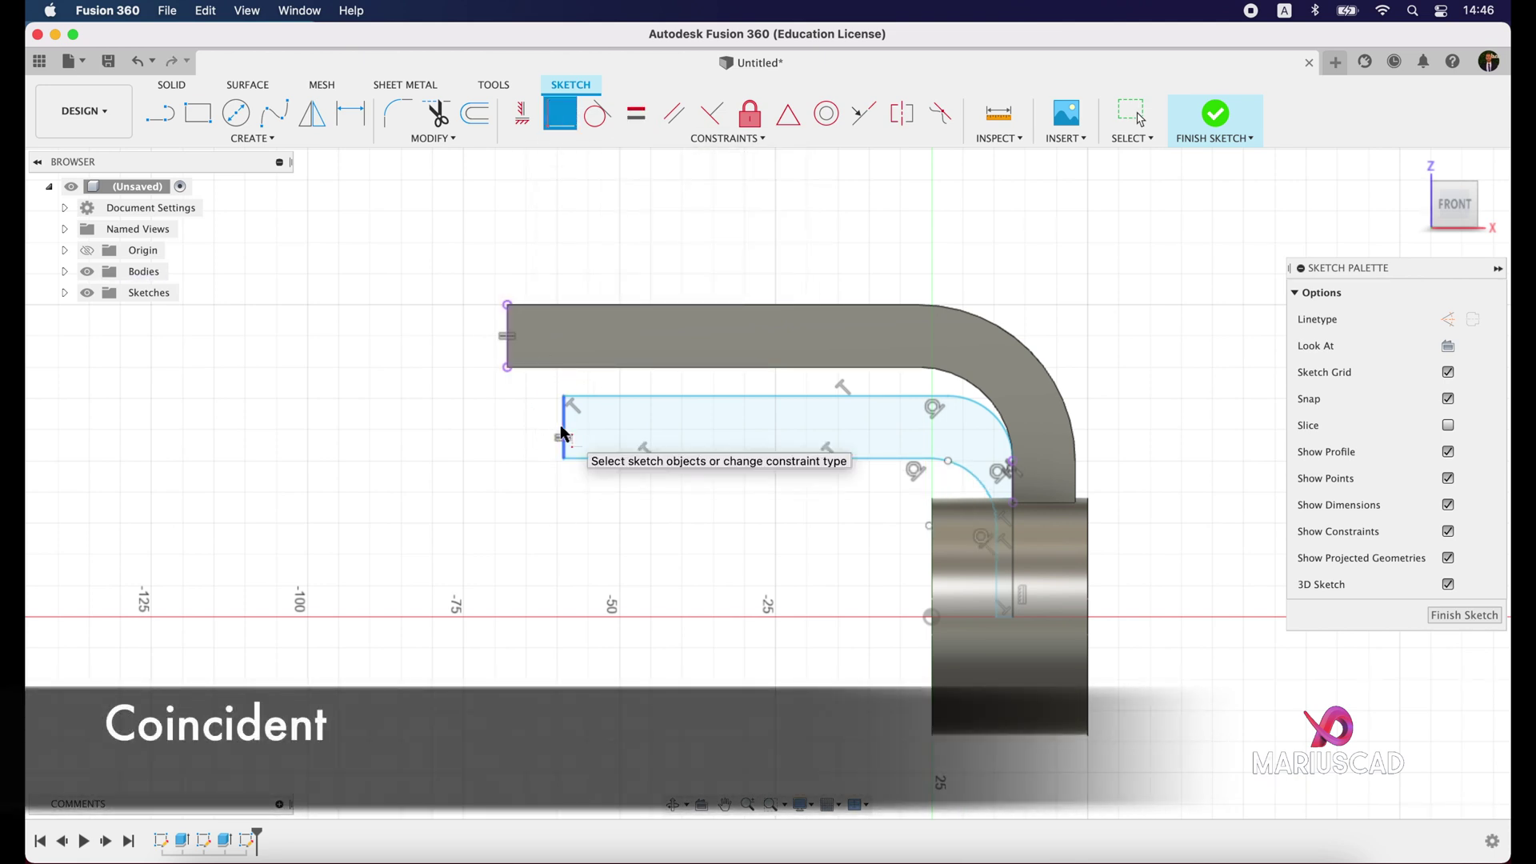
left_click(509, 368)
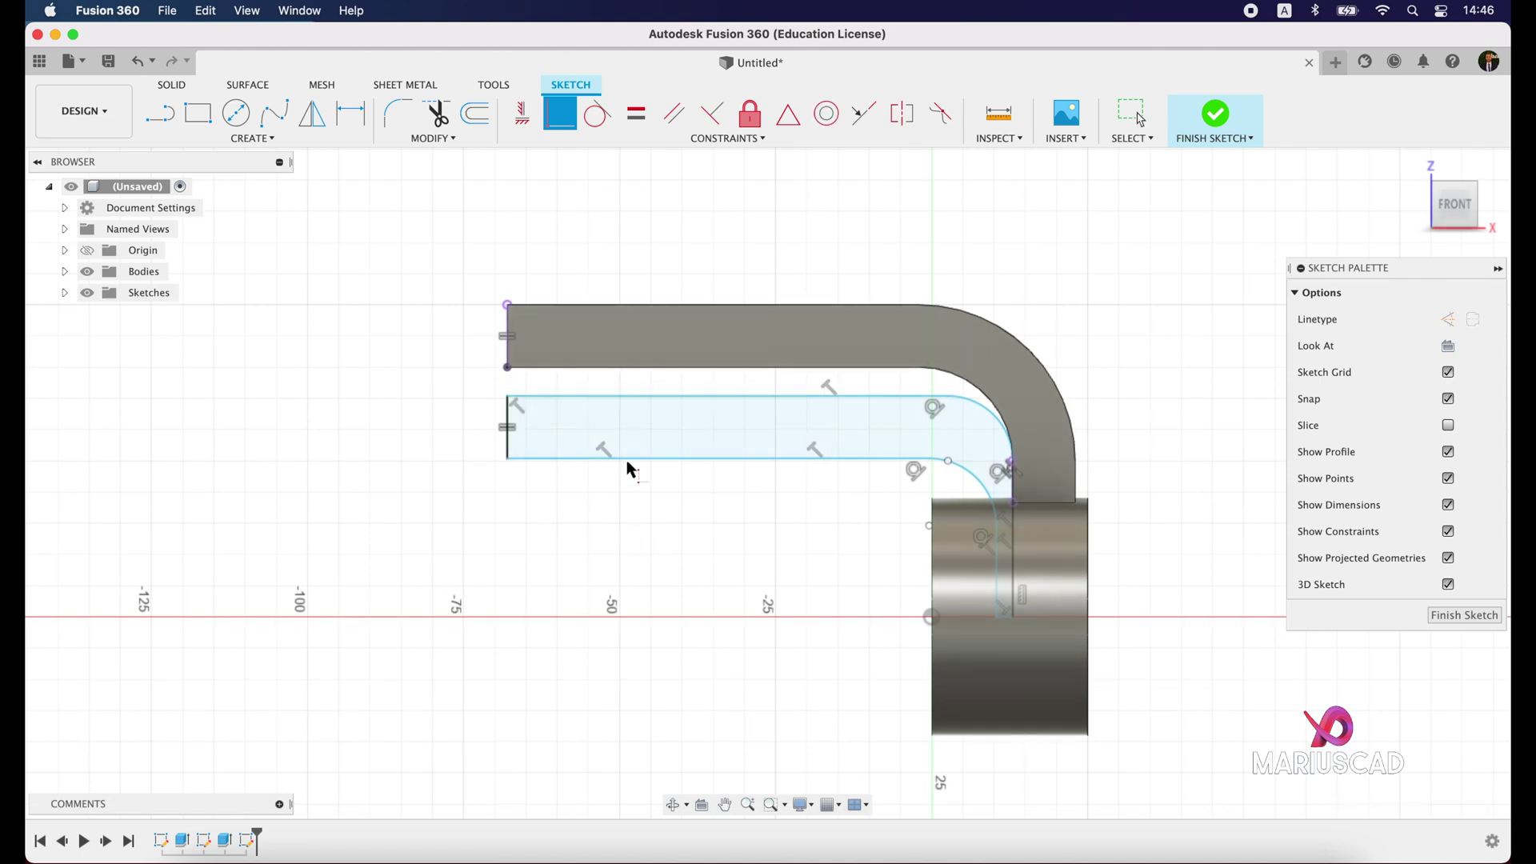
Align the top line with the arm's lower edge, make the inner arc concentric, and extend the inner line to the axis
left_click(864, 113)
left_click(731, 395)
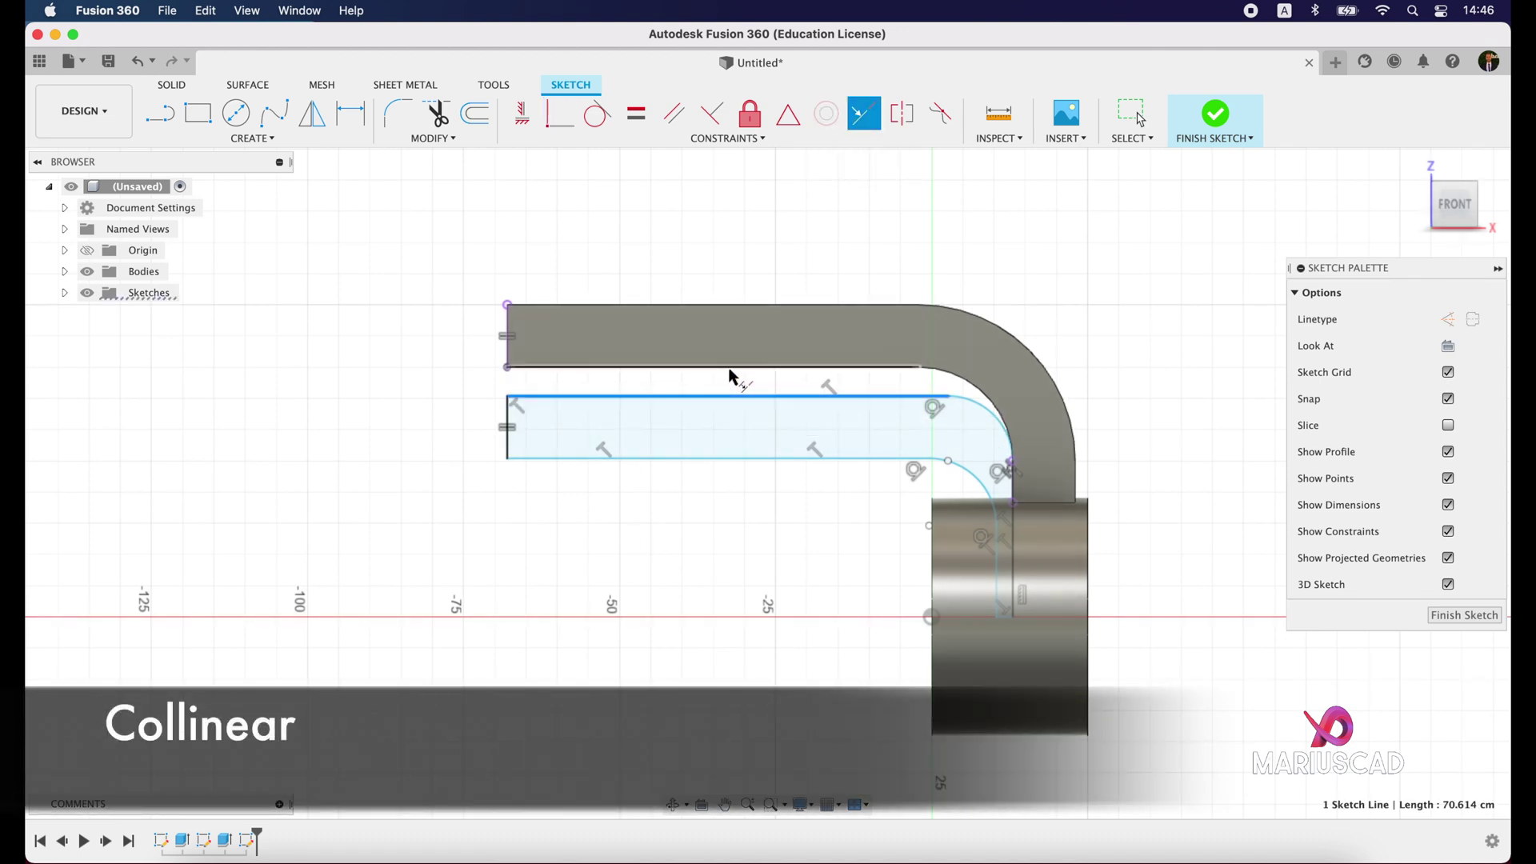
left_click(735, 370)
left_click(830, 116)
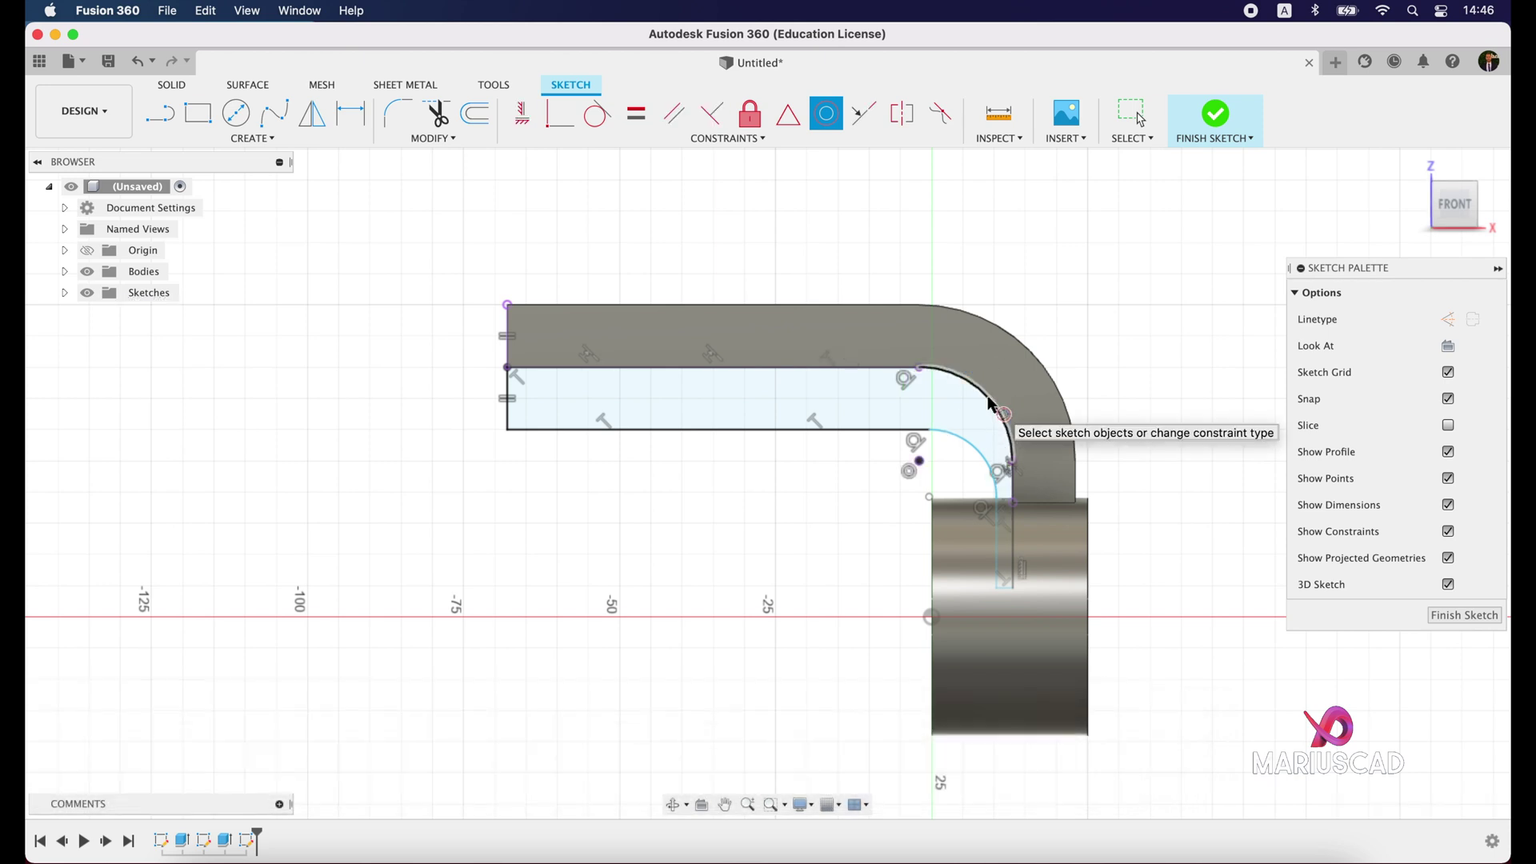
left_click(1000, 416)
left_click(974, 453)
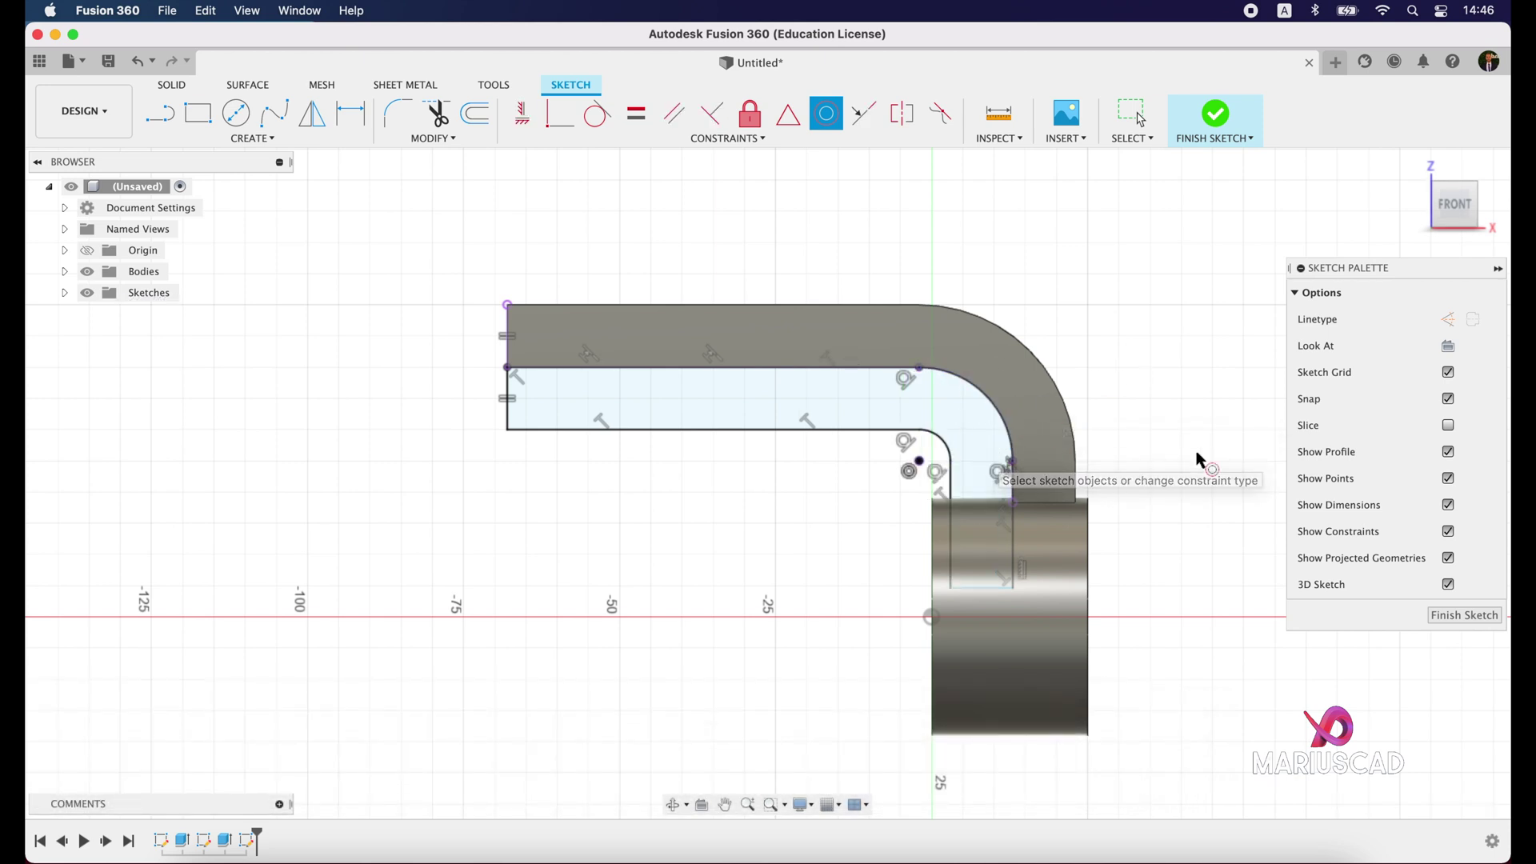
left_click(560, 113)
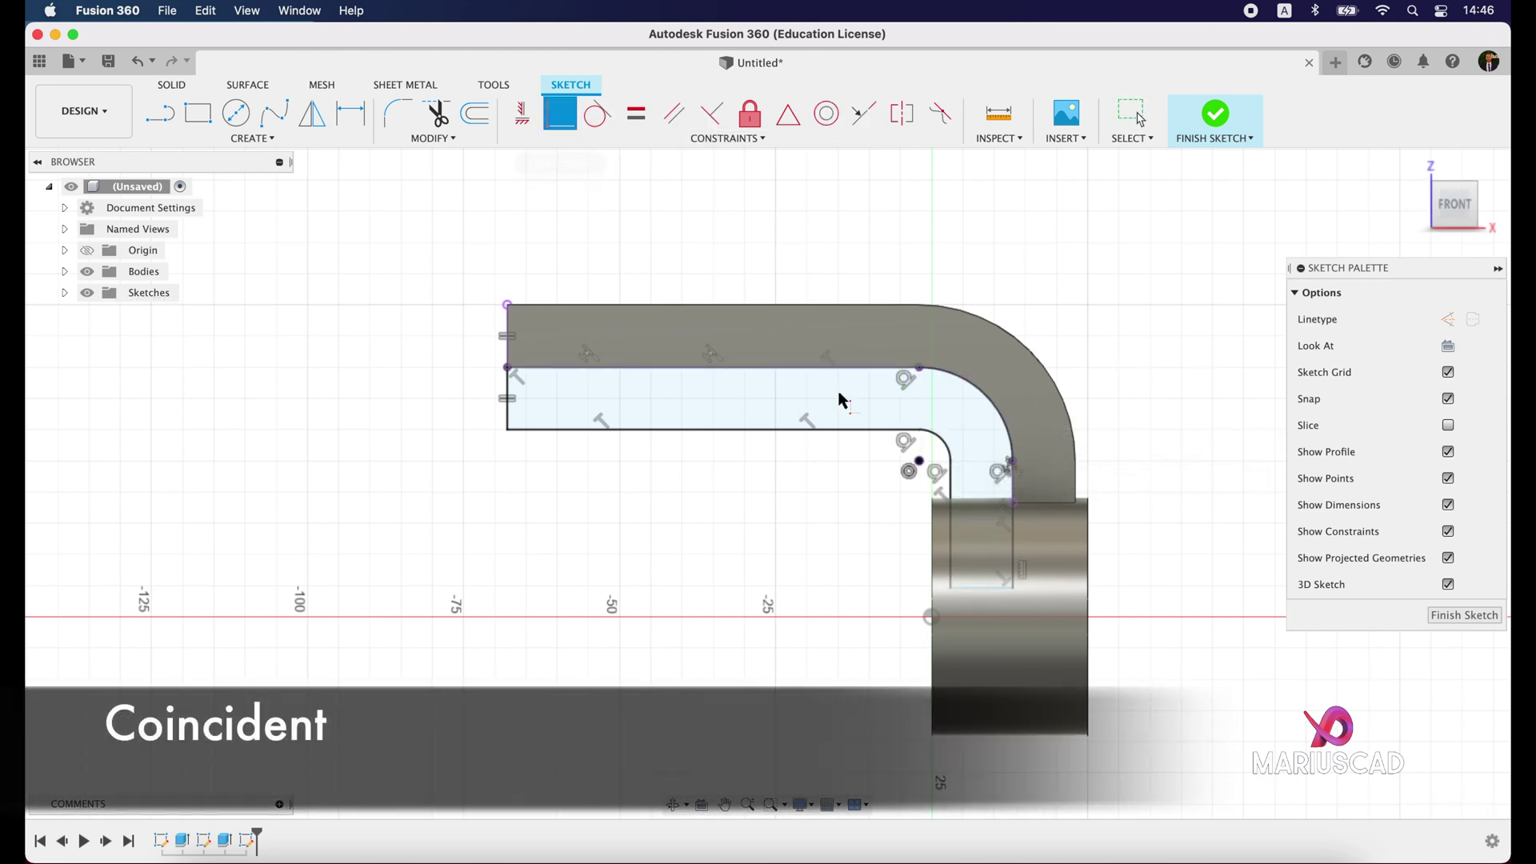
left_click(984, 594)
left_click(937, 619)
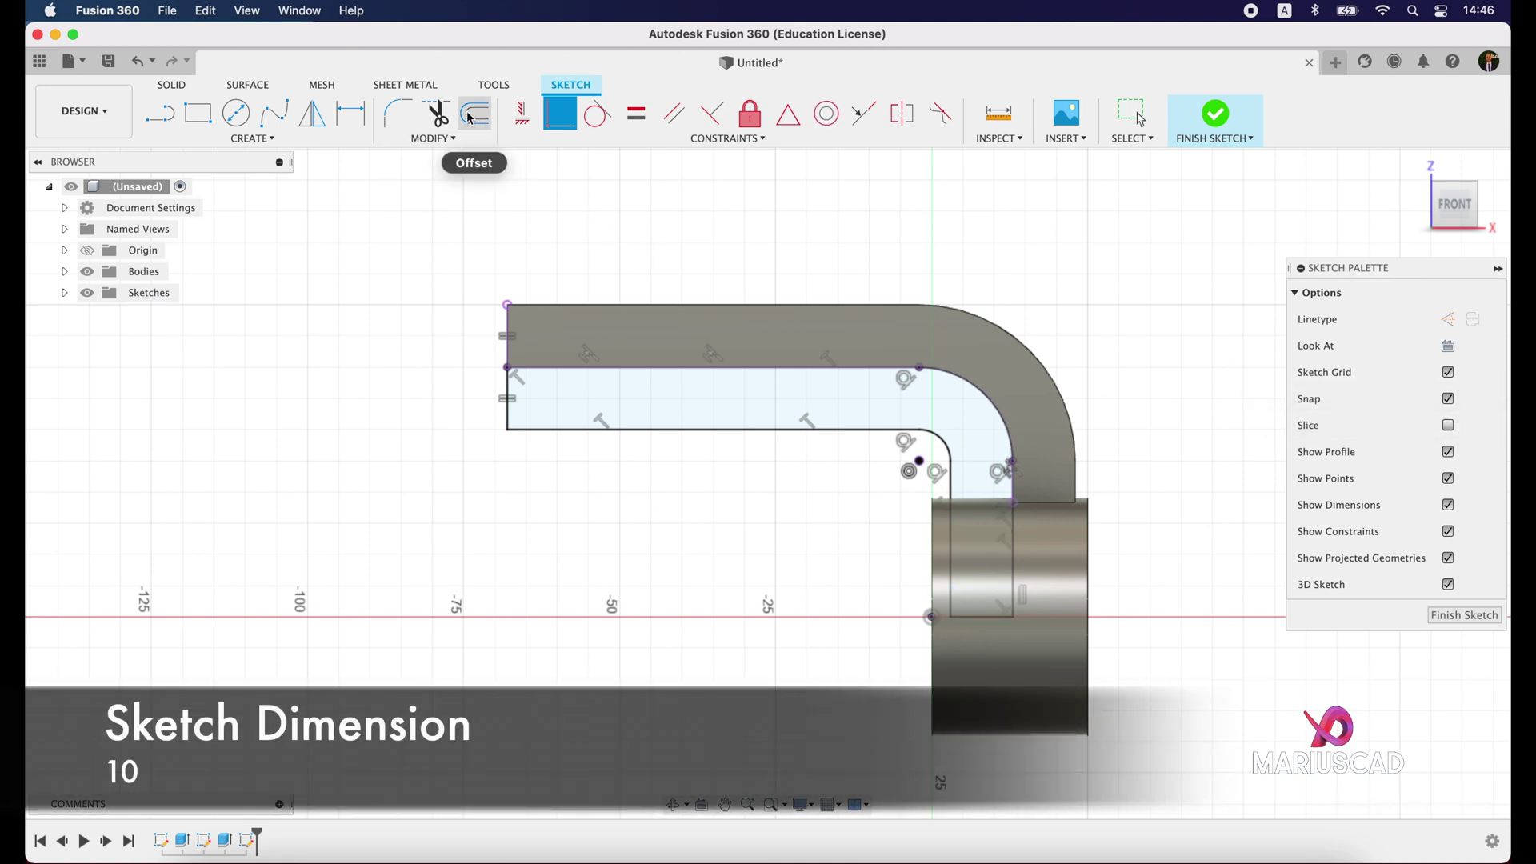
Add driven dimensions to the profile's left vertical line (10) and its bottom line
left_click(347, 119)
left_click(508, 396)
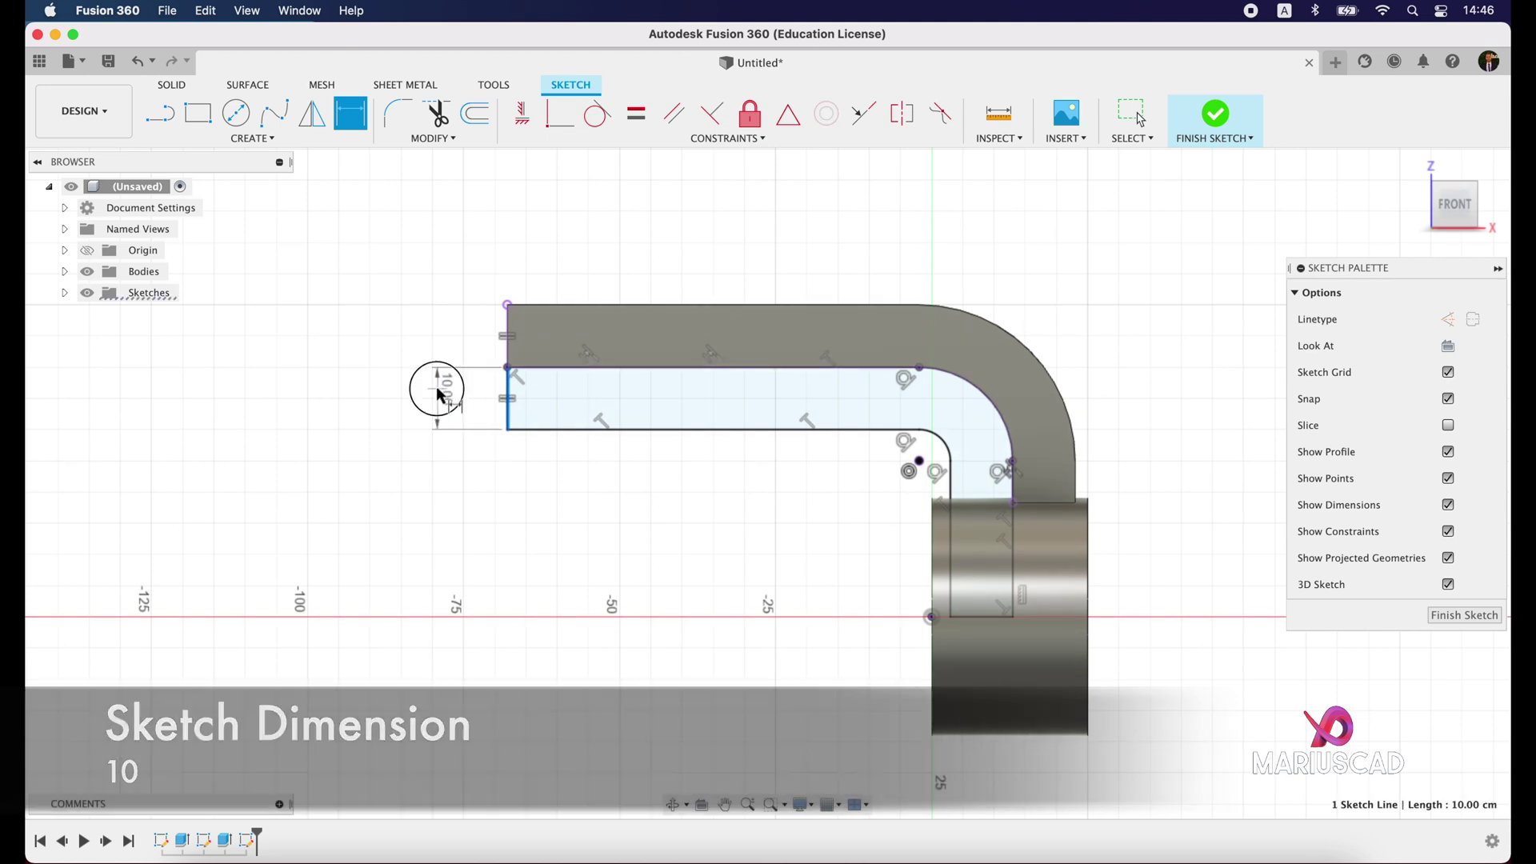
left_click(438, 389)
left_click(961, 471)
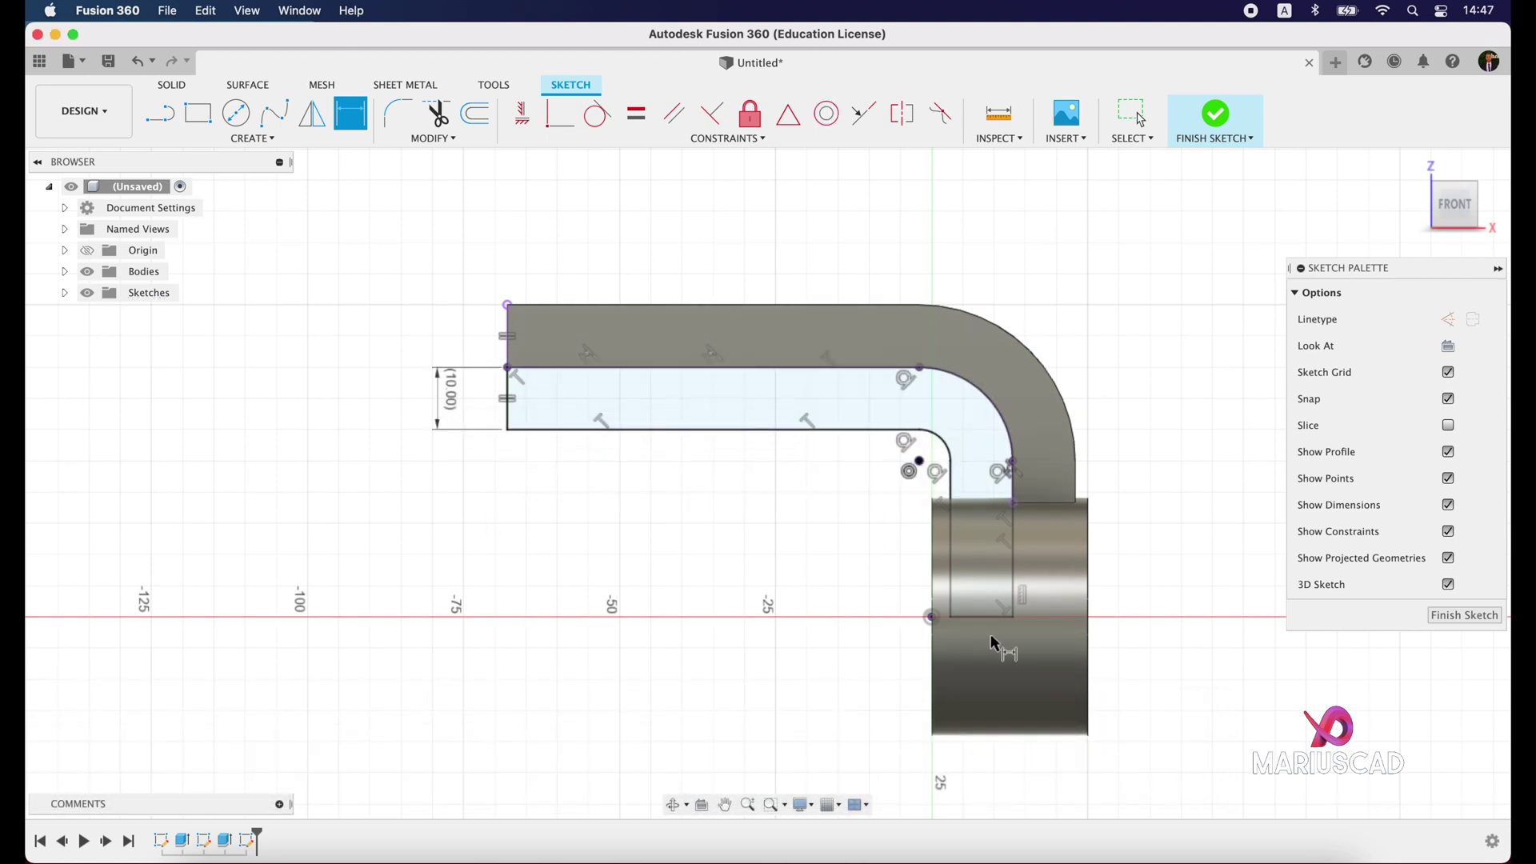
left_click(1002, 618)
left_click(992, 788)
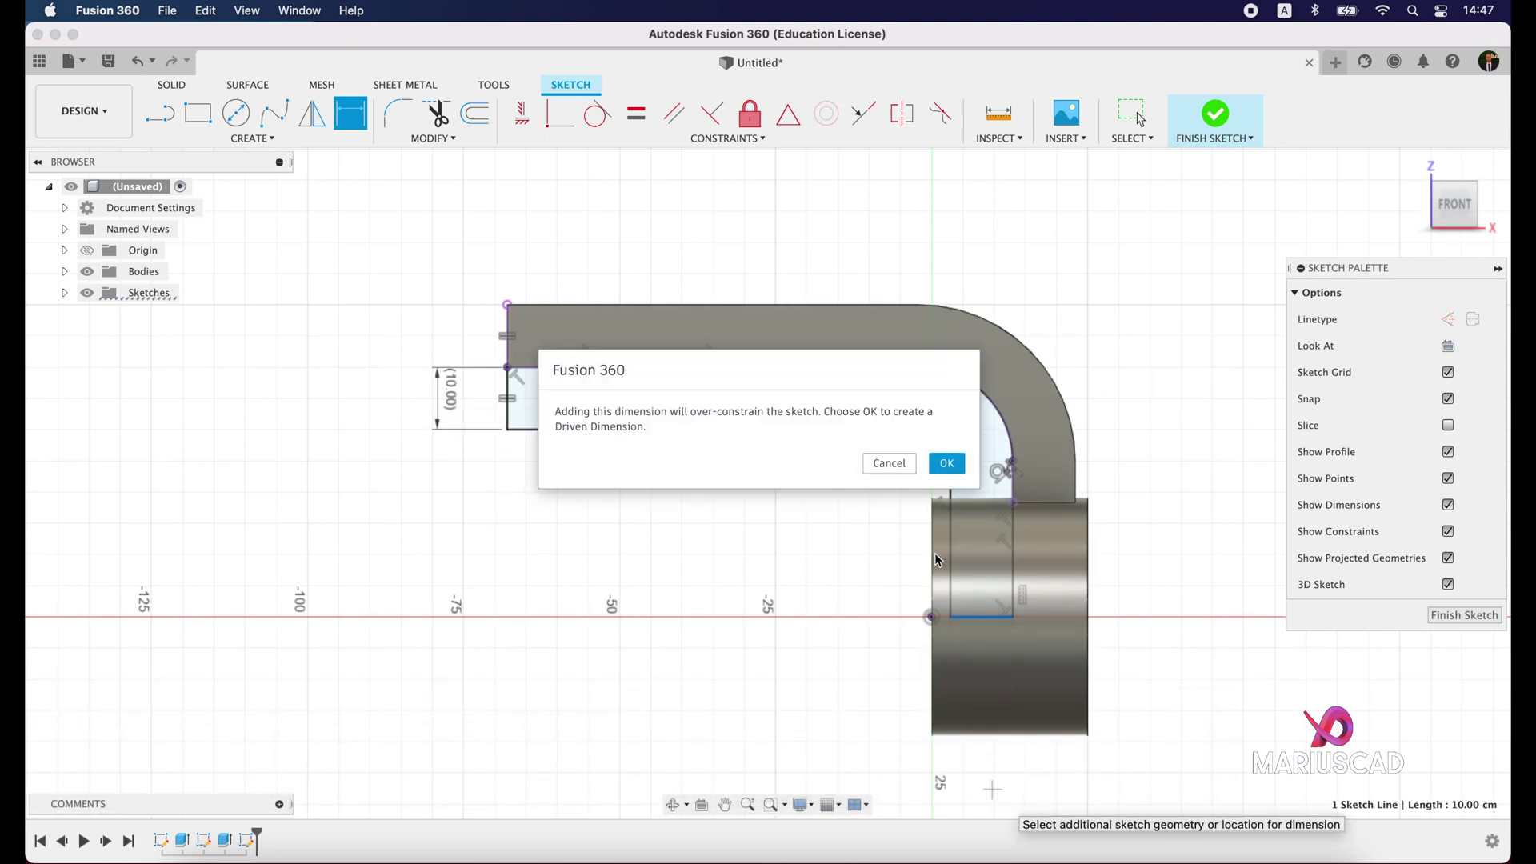
left_click(946, 470)
Finish the sketch, go to the home view, and check the reference drawing before setting it aside
left_click(1215, 118)
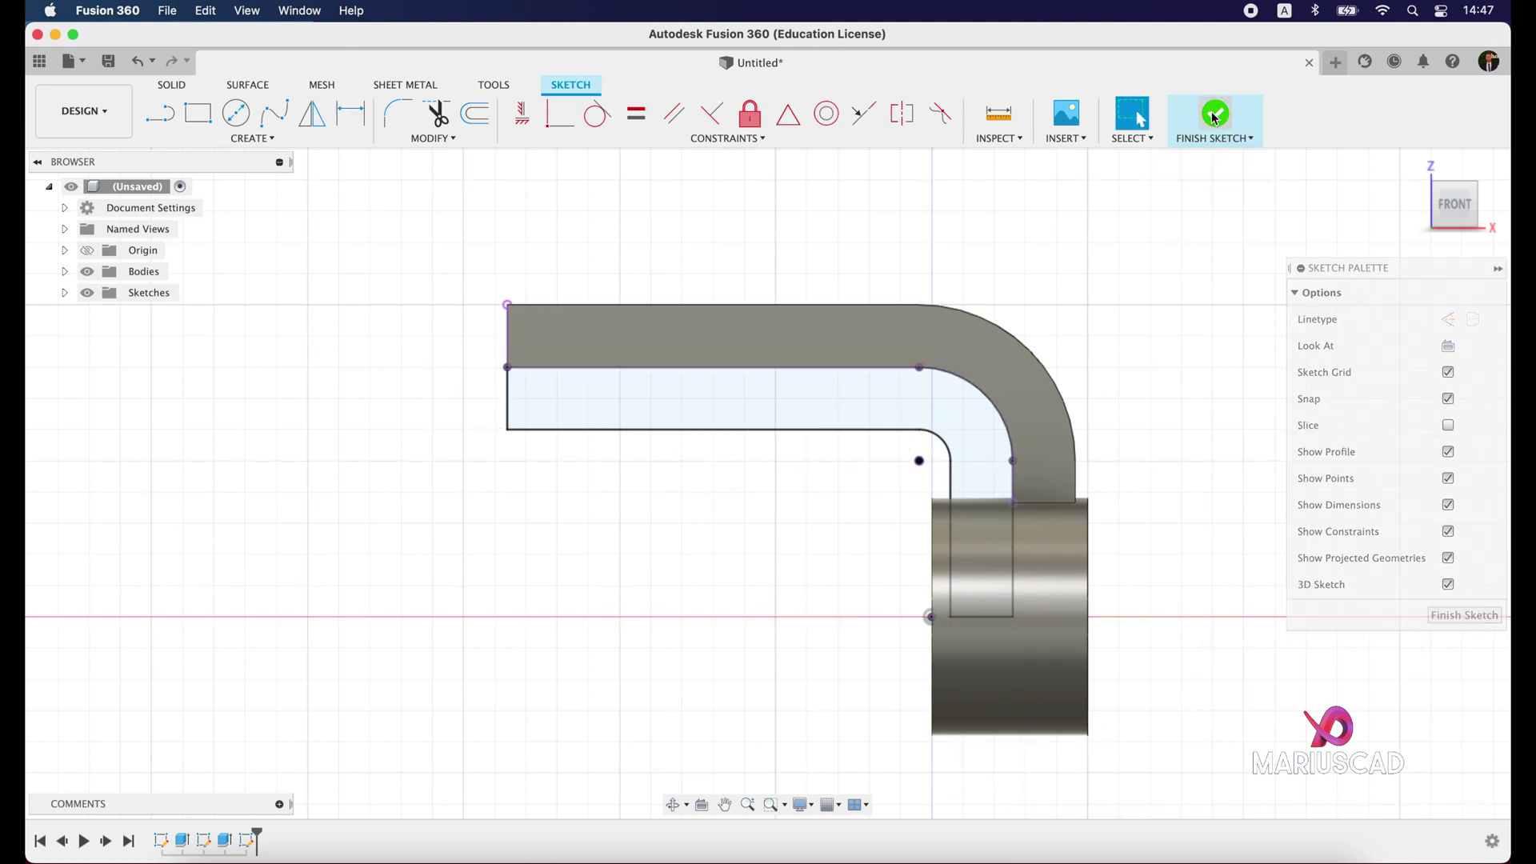
left_click(1411, 165)
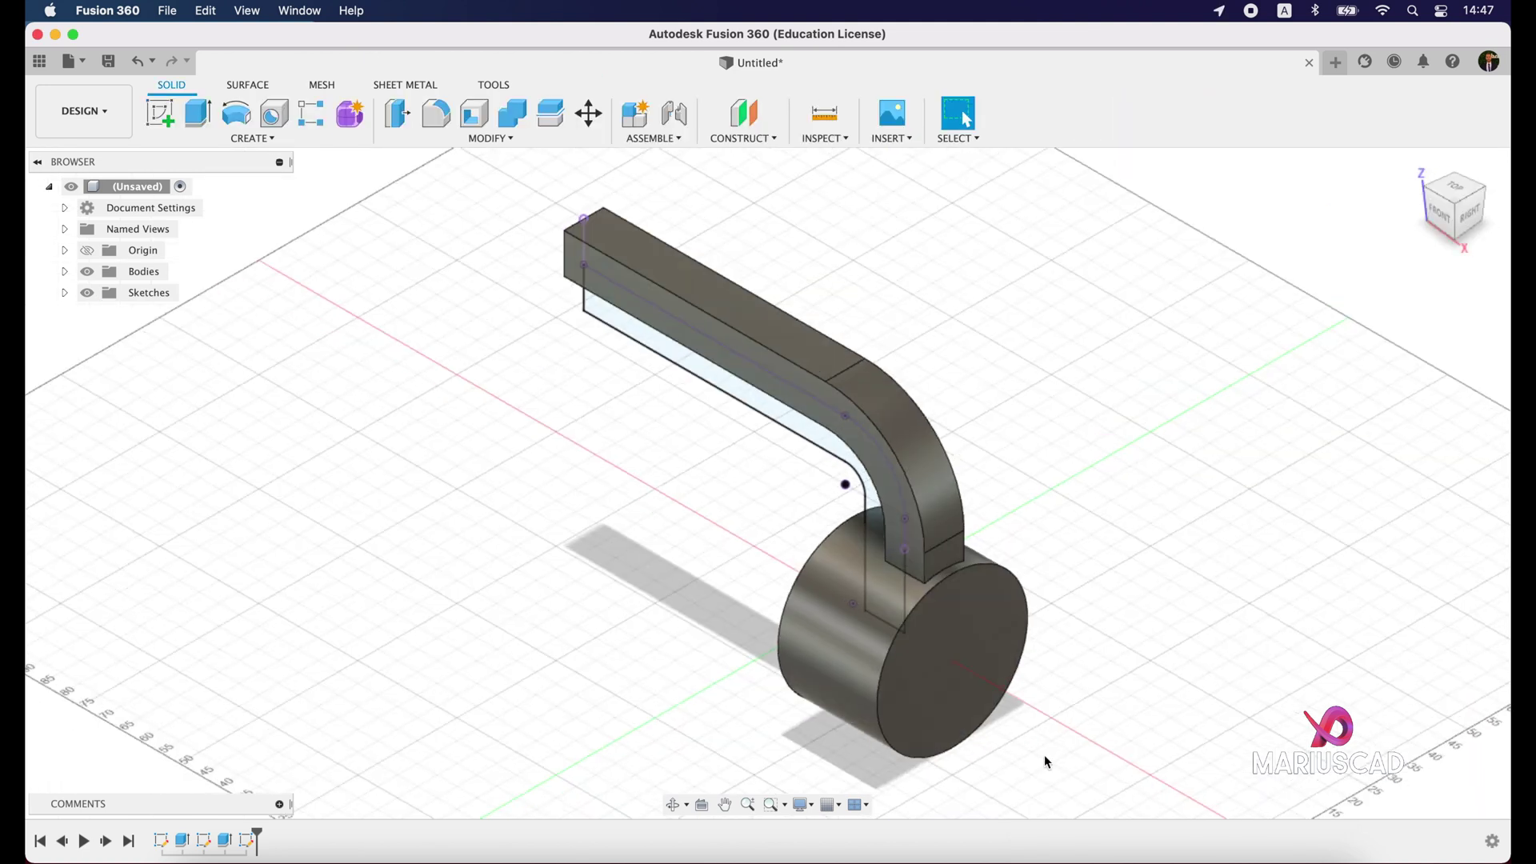
left_click(1282, 860)
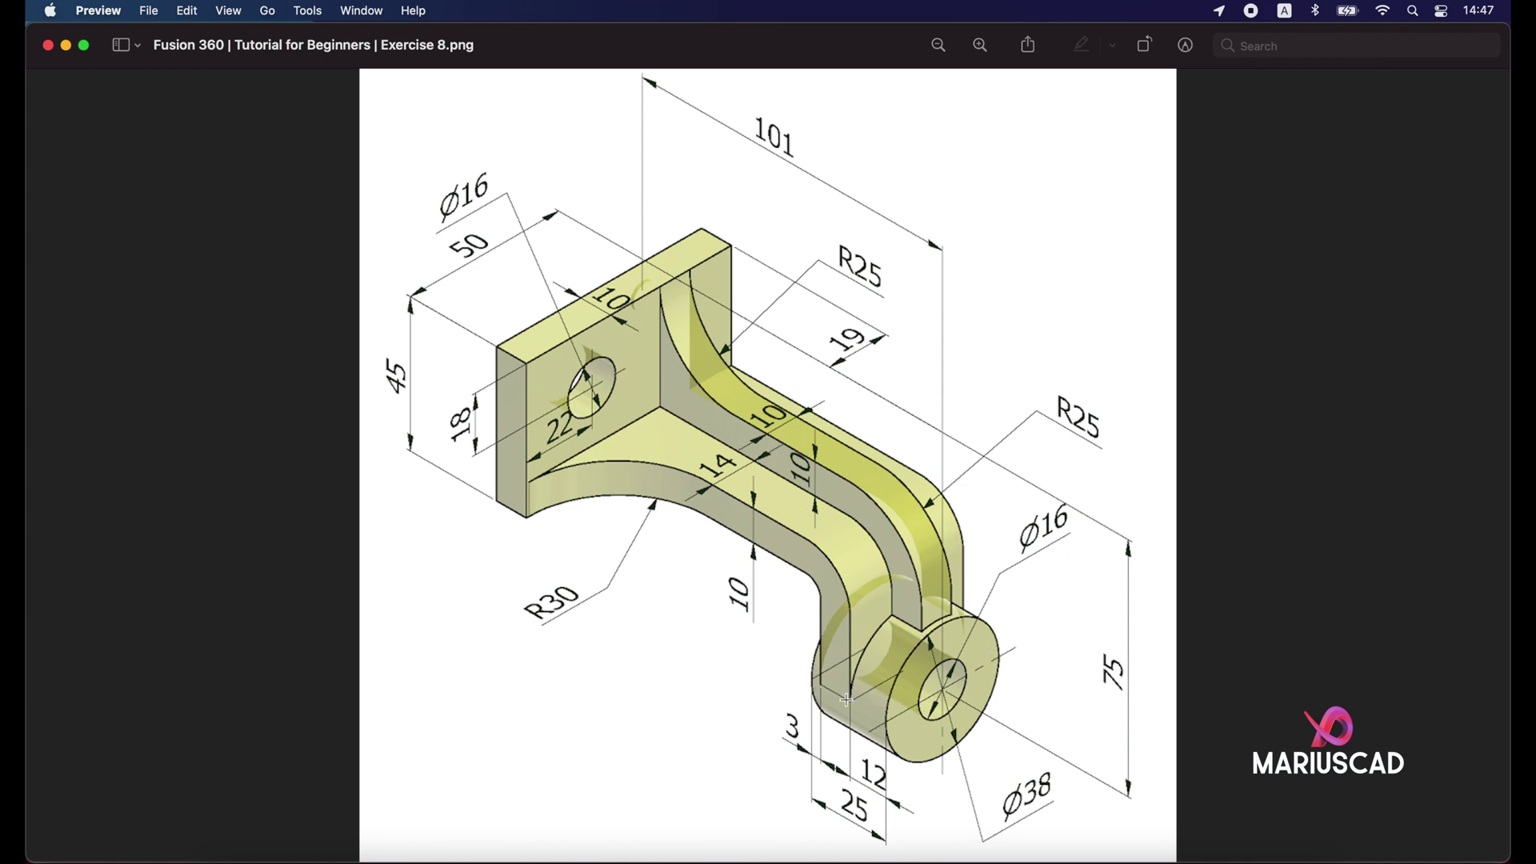
left_click(67, 50)
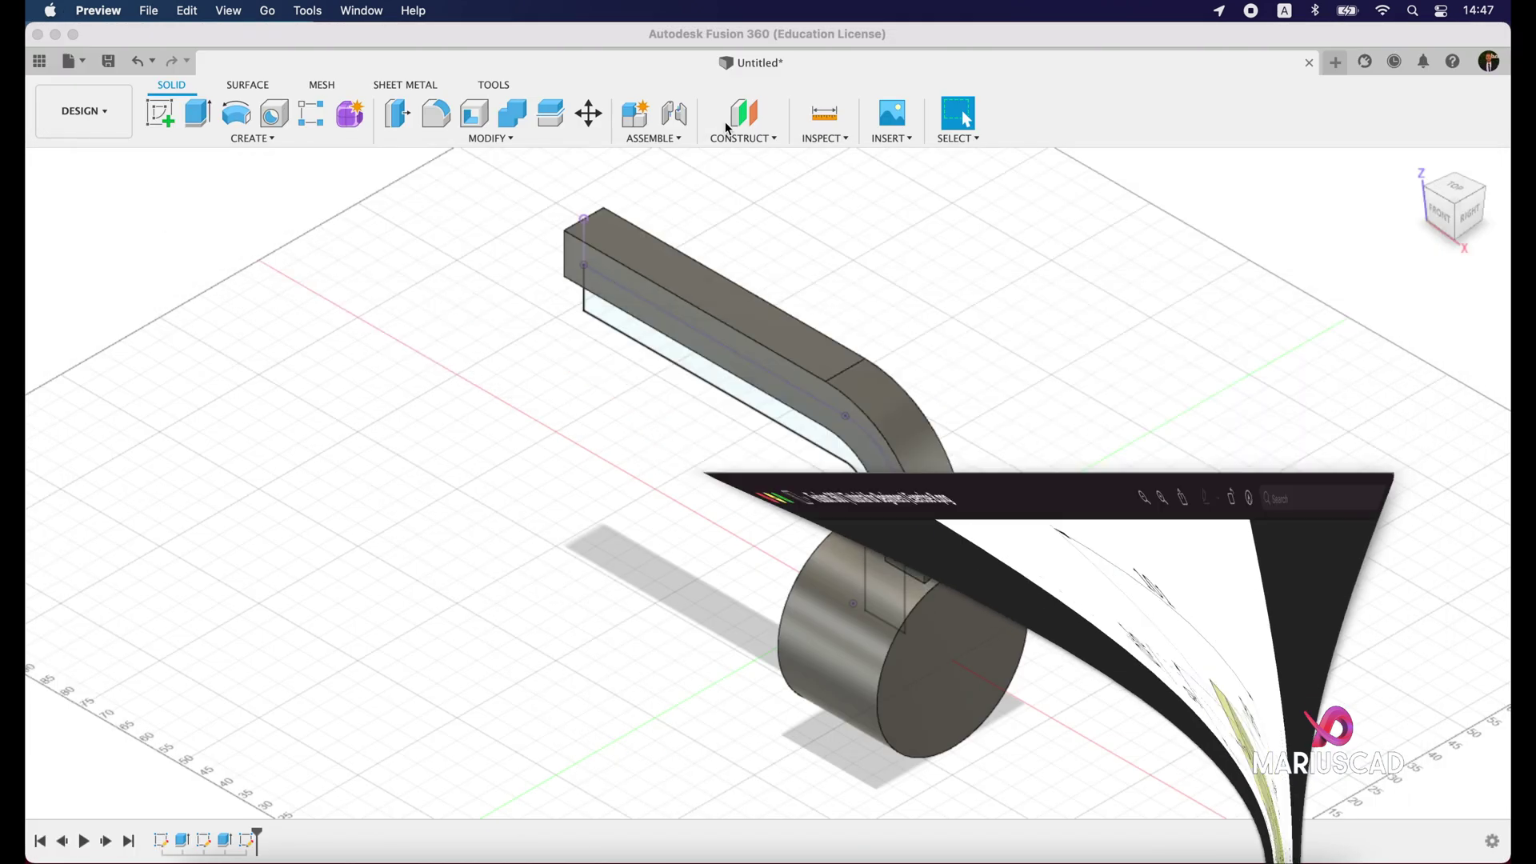
Extrude the arm profile symmetrically to a 38 whole length, joined to the existing body
left_click(198, 109)
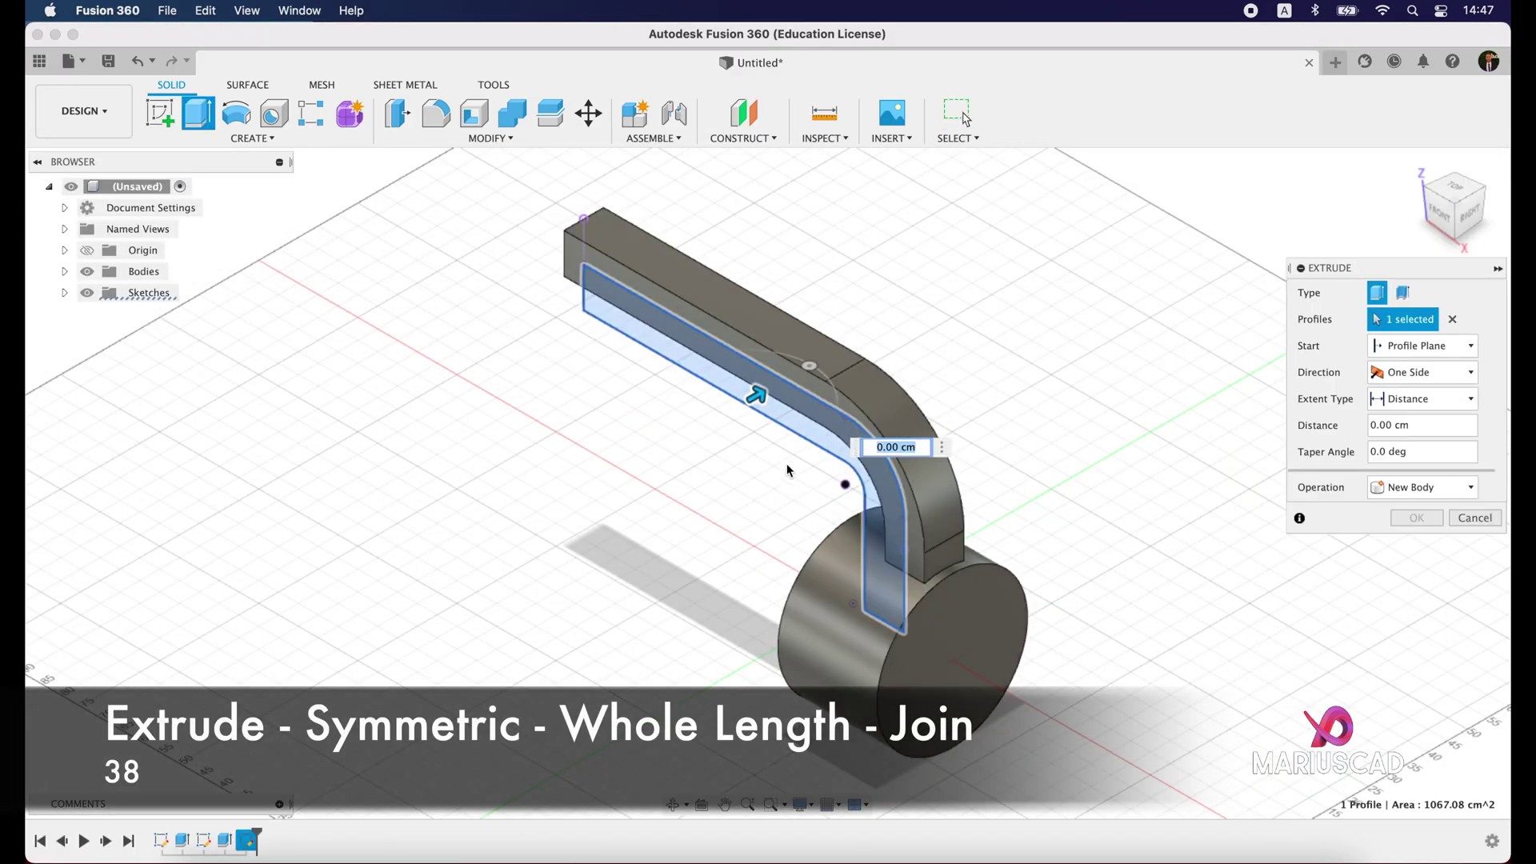
left_click(1410, 373)
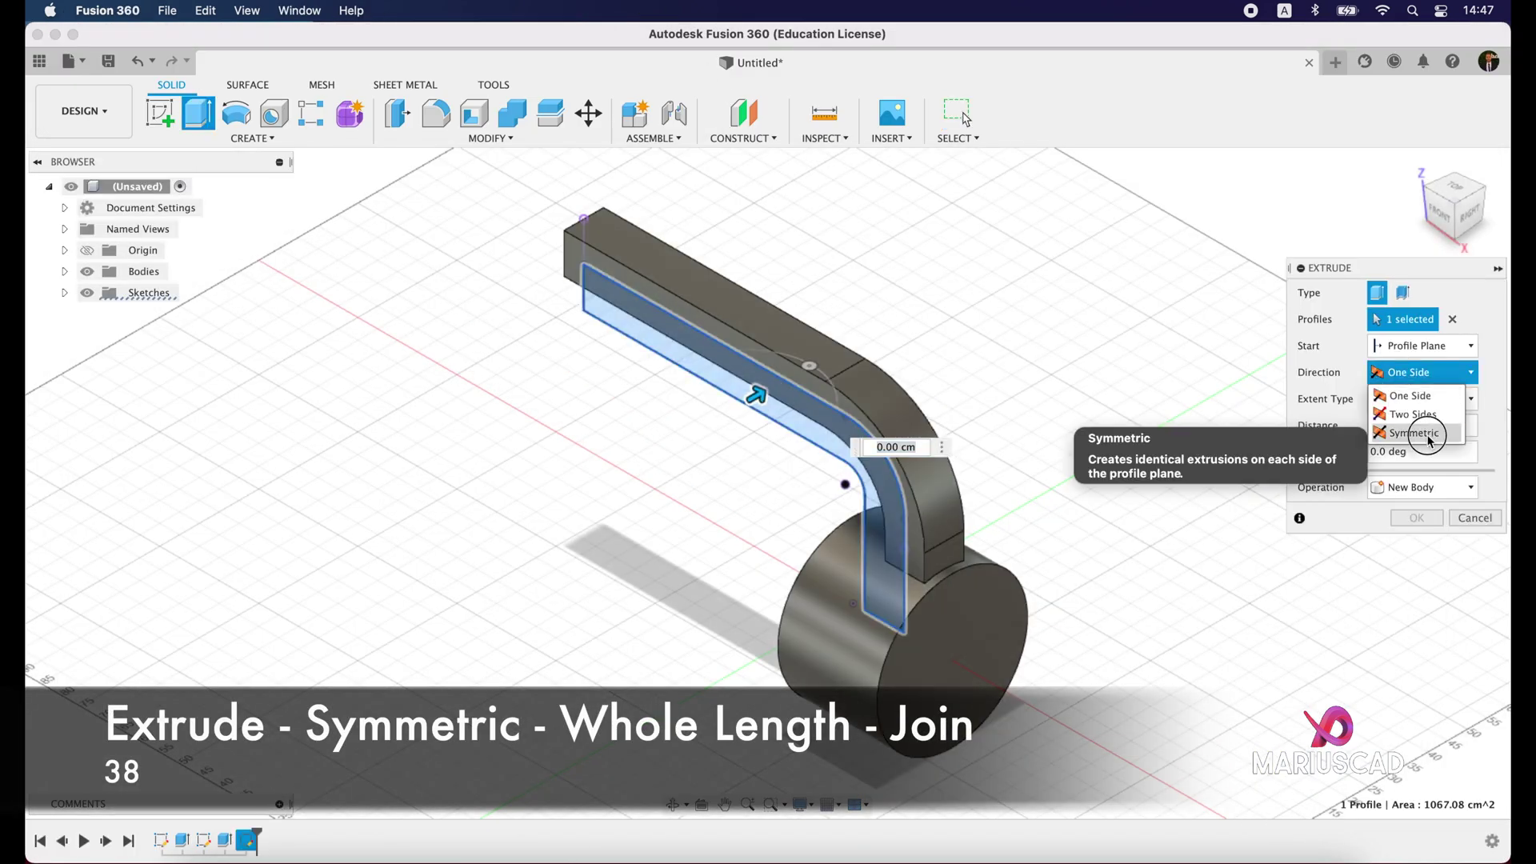
left_click(1414, 433)
left_click(1410, 425)
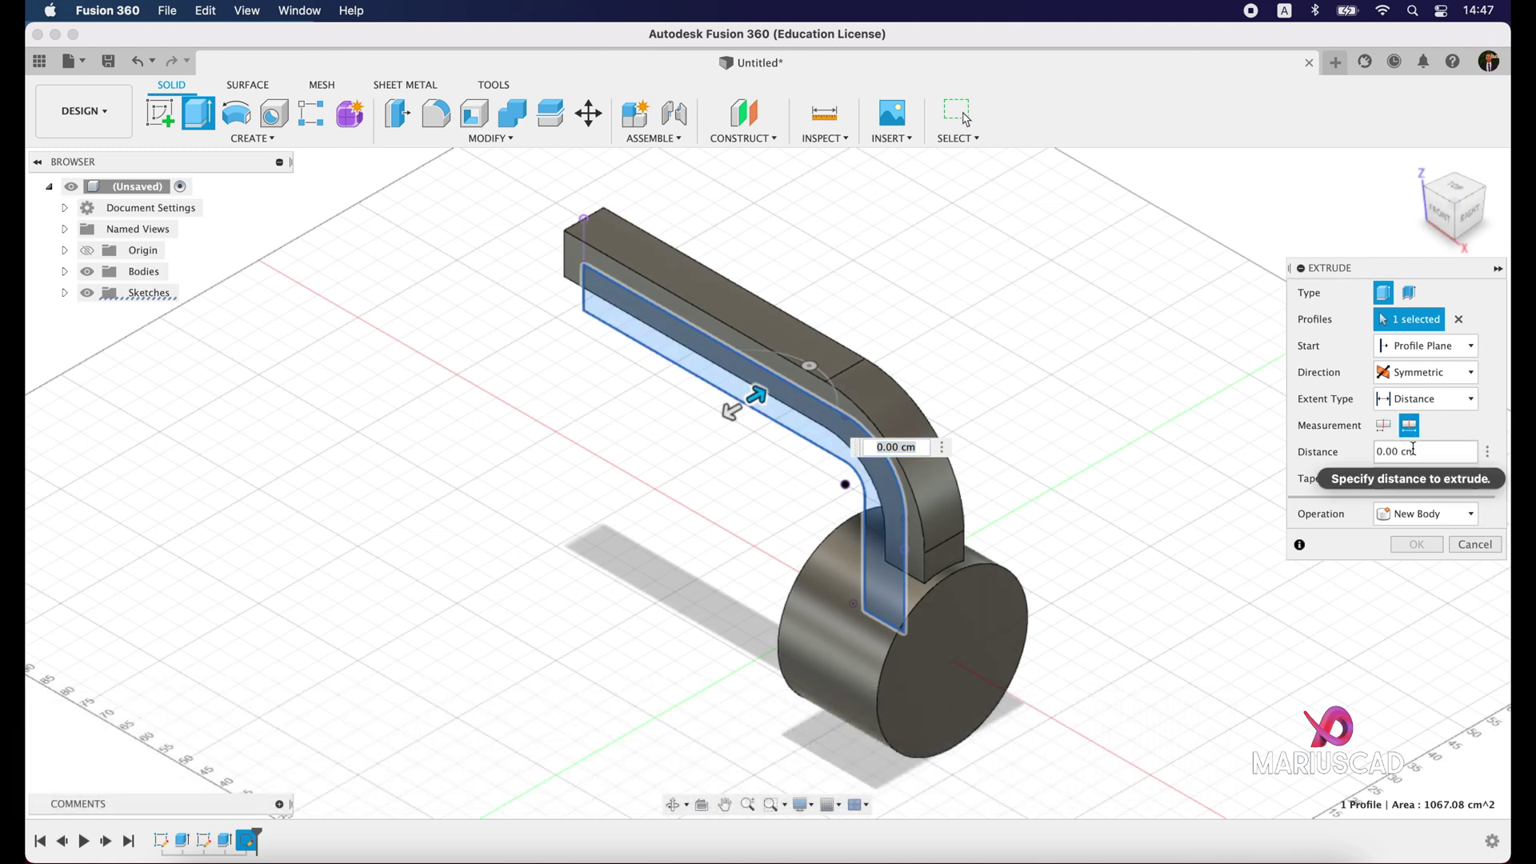
left_click(1440, 452)
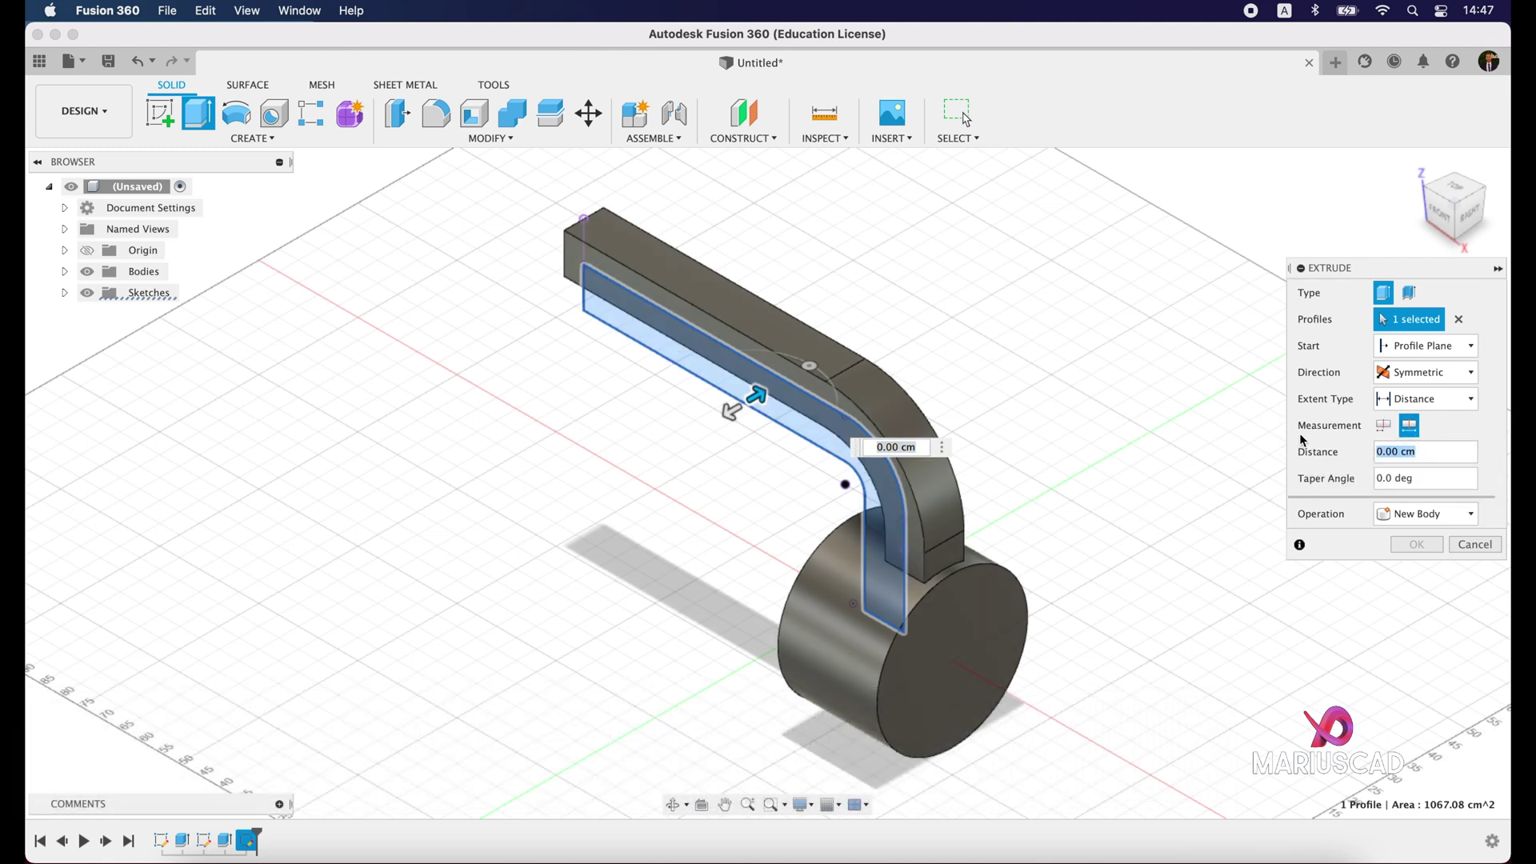
key("Return")
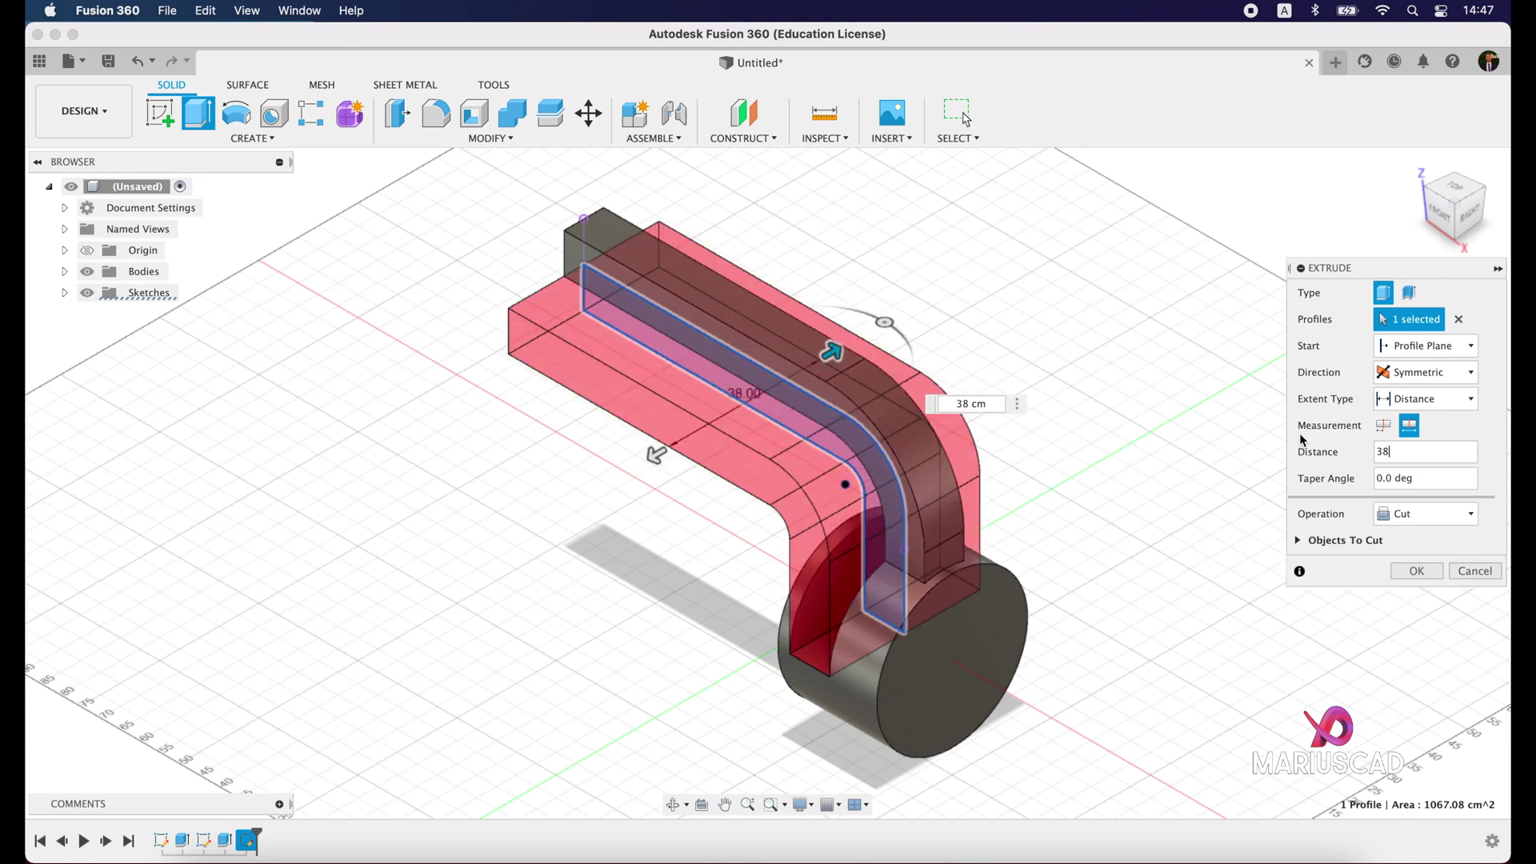
left_click(1442, 521)
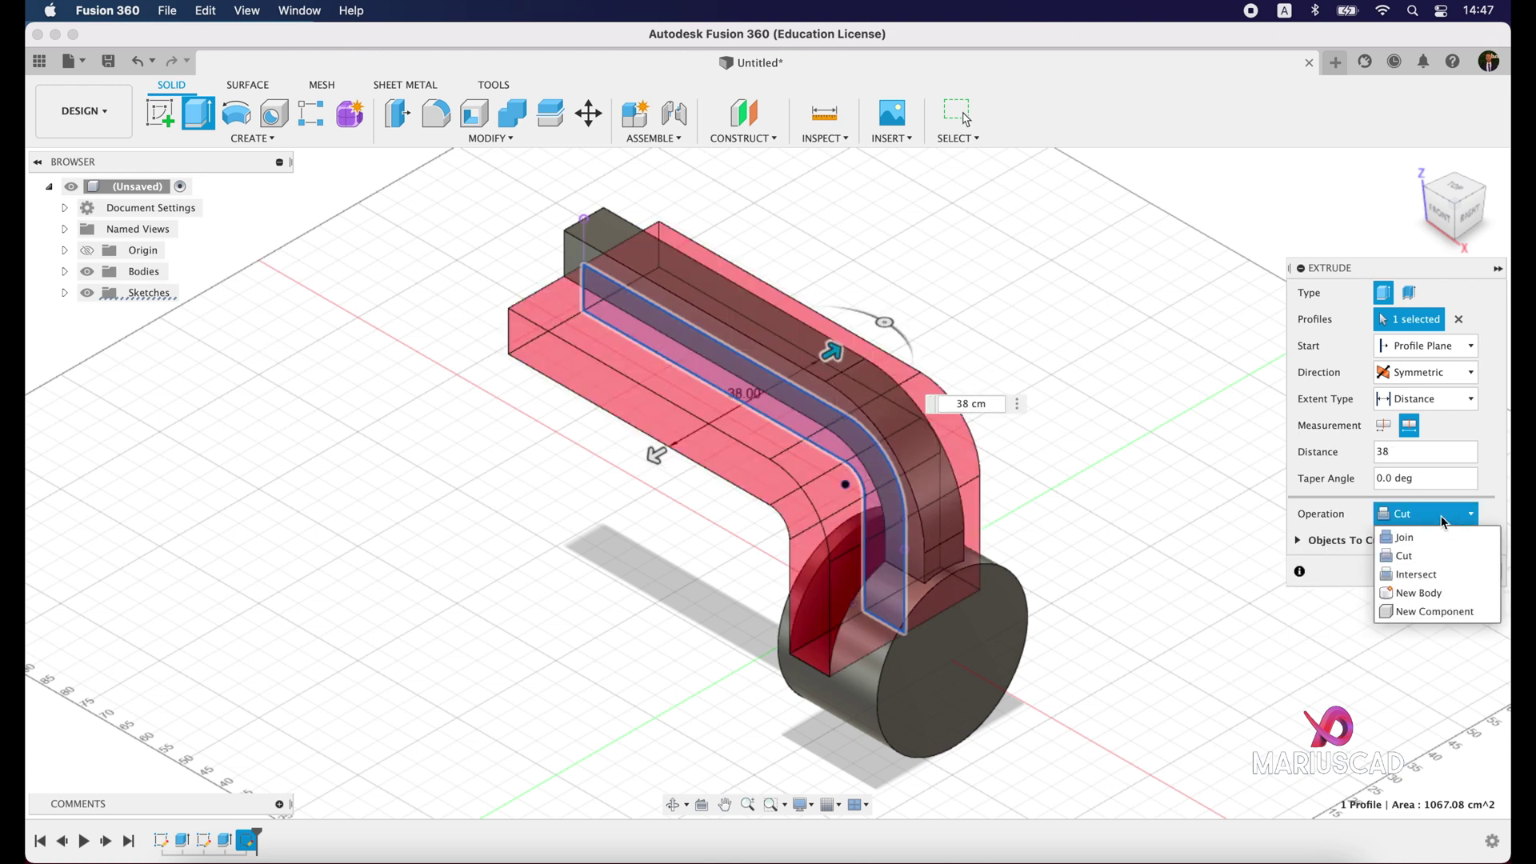
left_click(1434, 539)
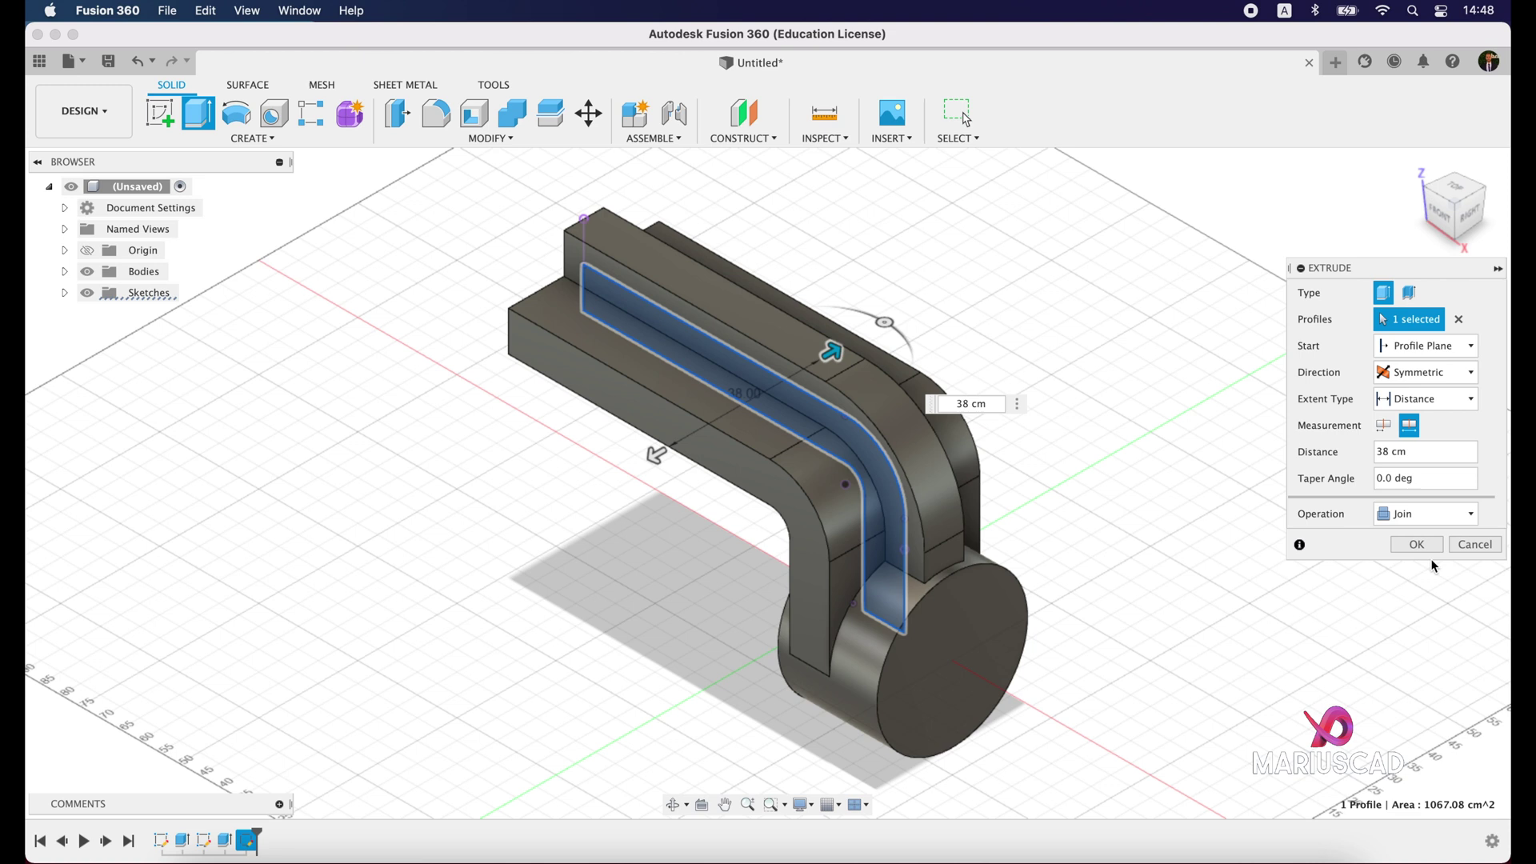
left_click(1429, 547)
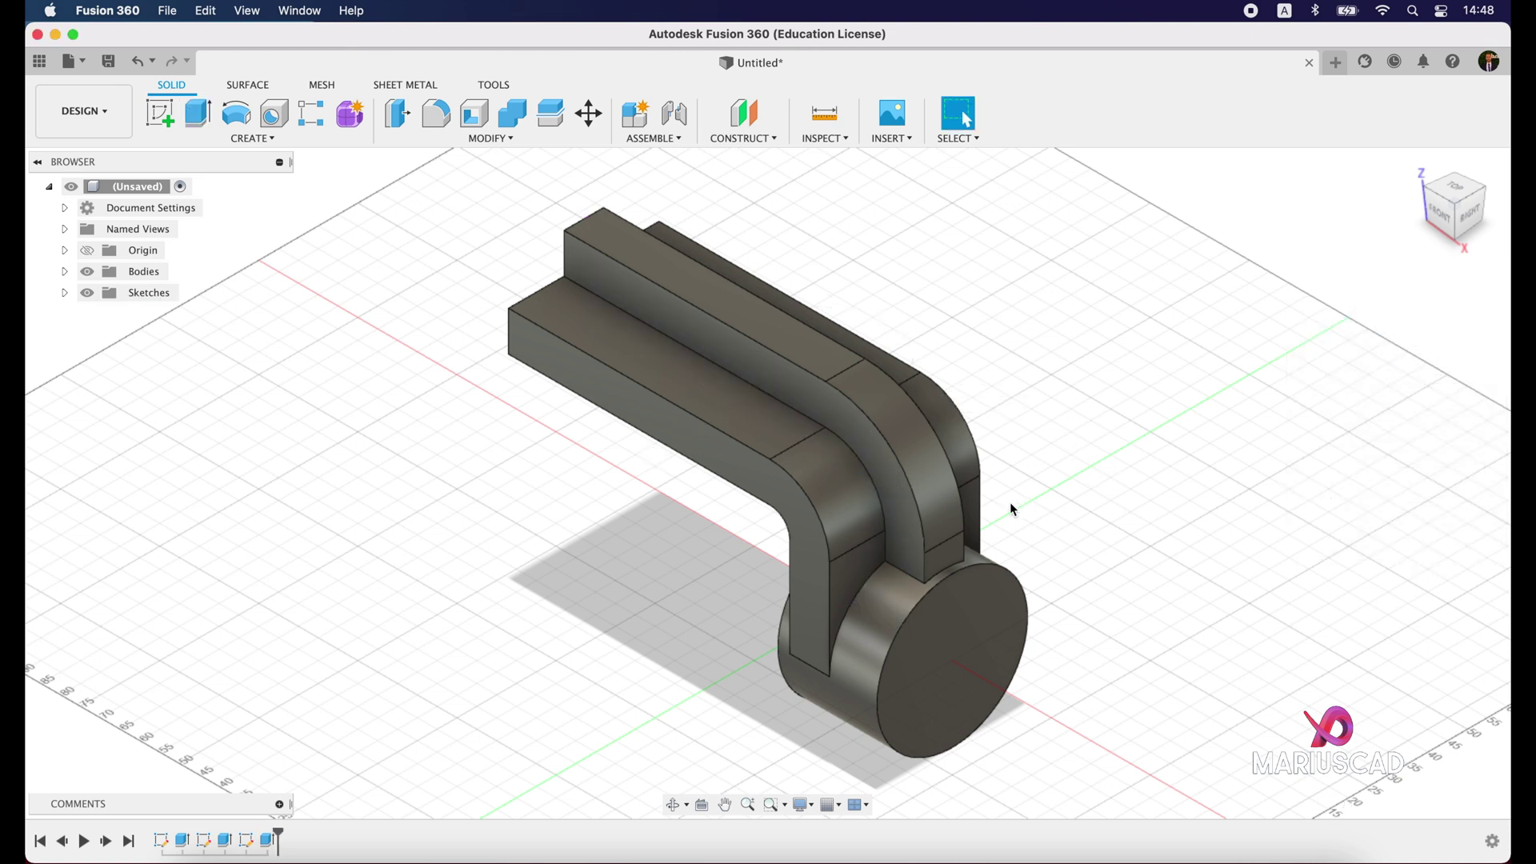
Create a new sketch on the T-shaped end face, then bring up the reference drawing
middle_click_drag(1010, 501, 1216, 448, "shift")
left_click(736, 396)
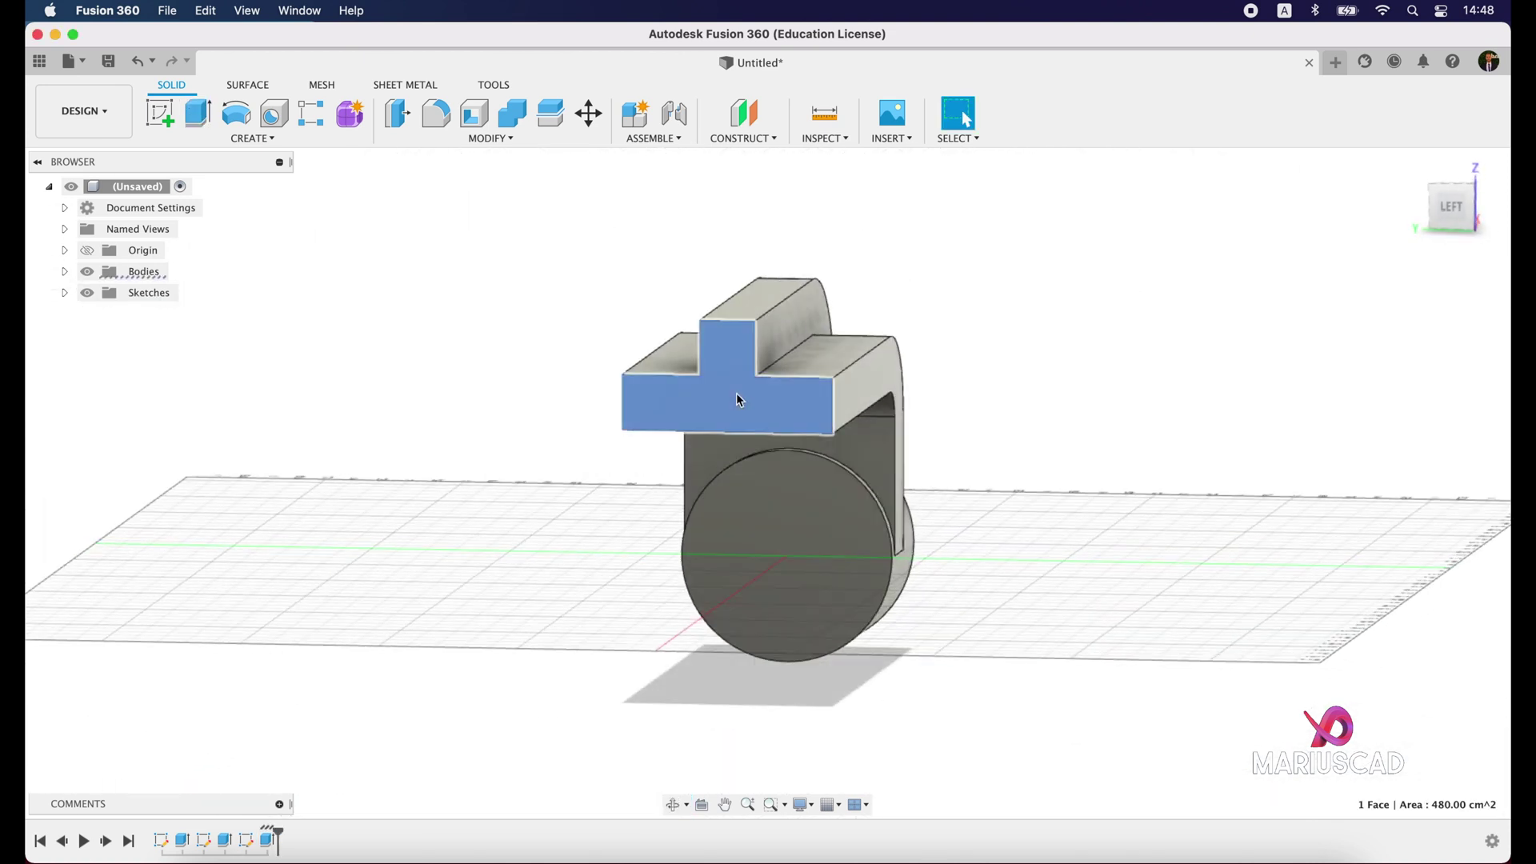
right_click(738, 399)
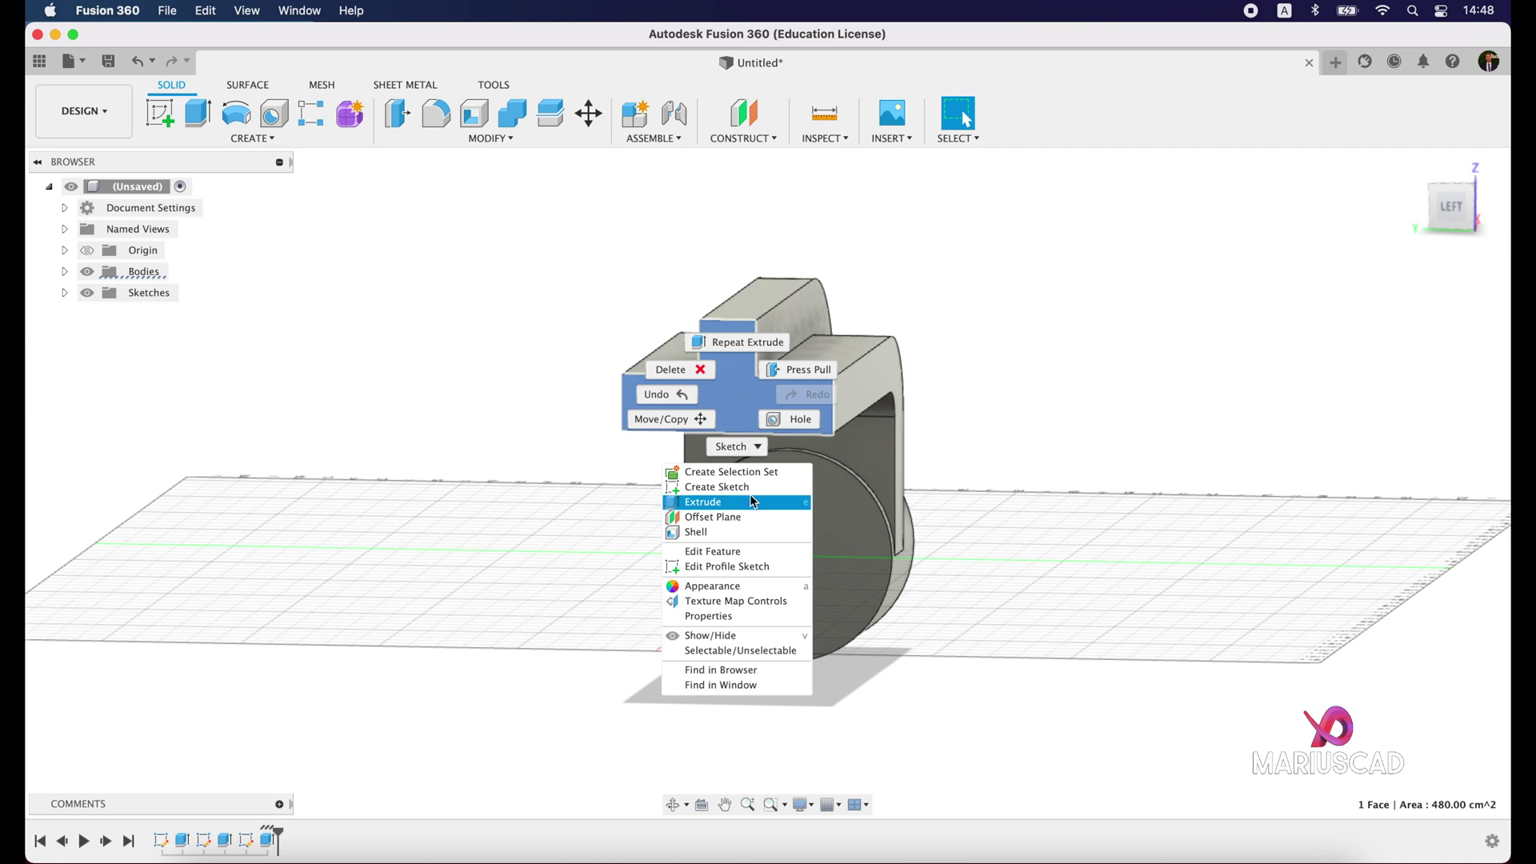
left_click(720, 488)
left_click(1283, 858)
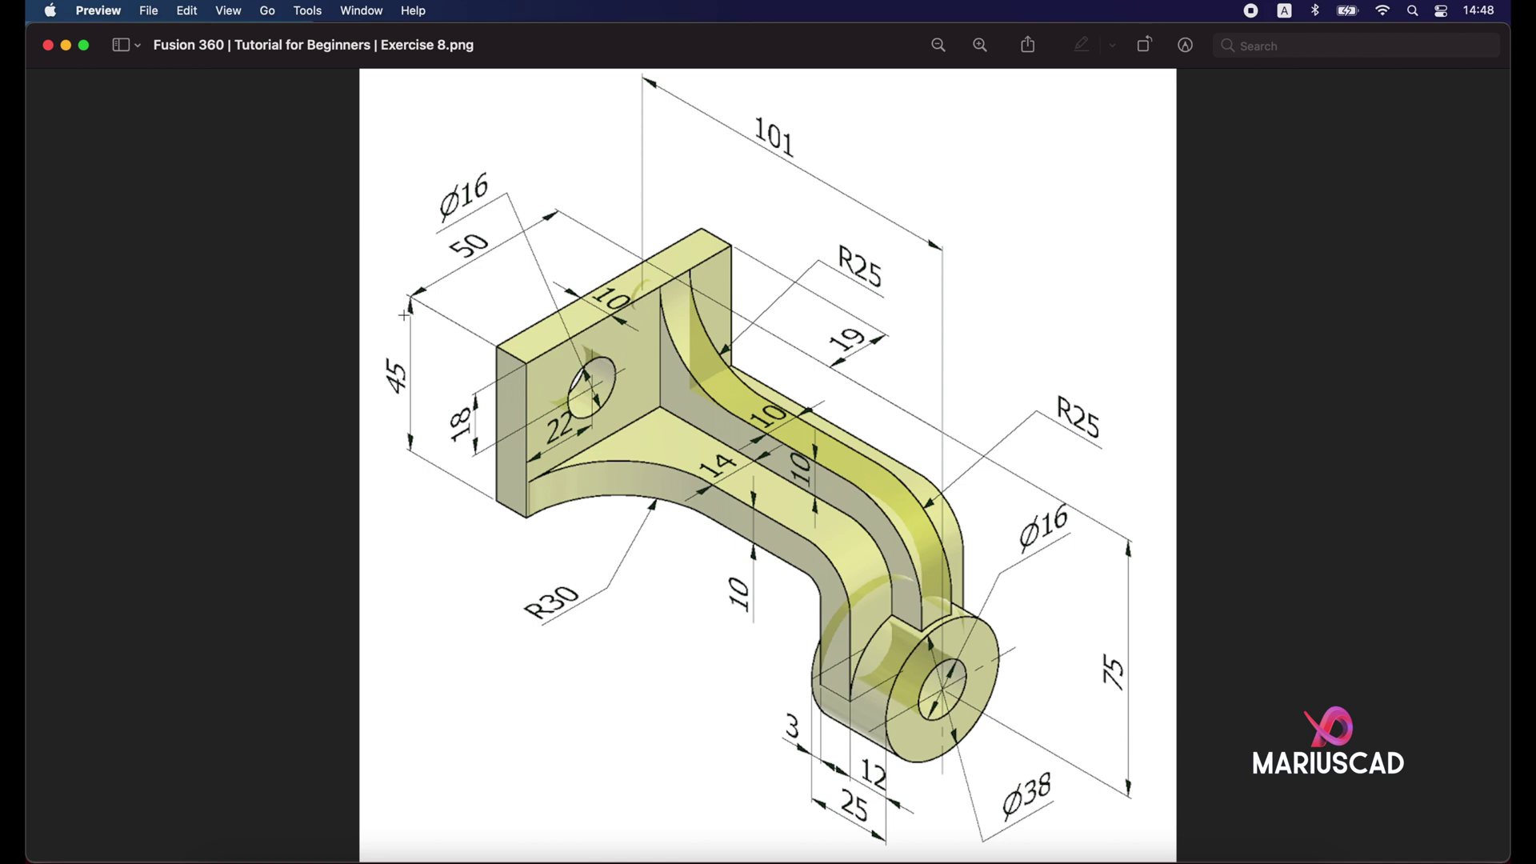
Minimize the Exercise 8 reference drawing in Preview
left_click(70, 50)
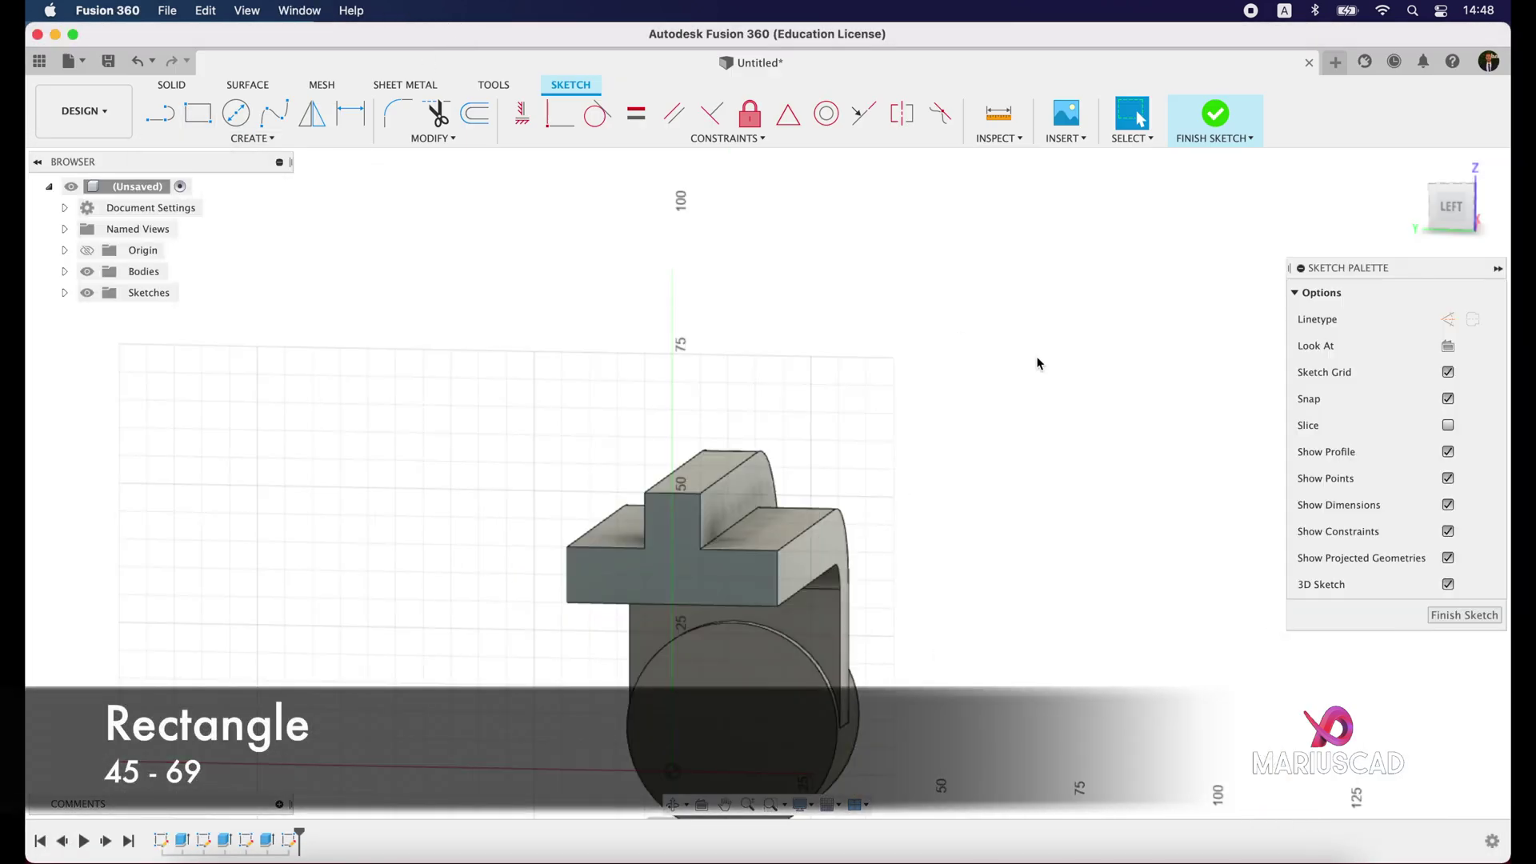
Draw a 45 × 69 two-point rectangle from the model's corner, then reopen the reference drawing
key("r")
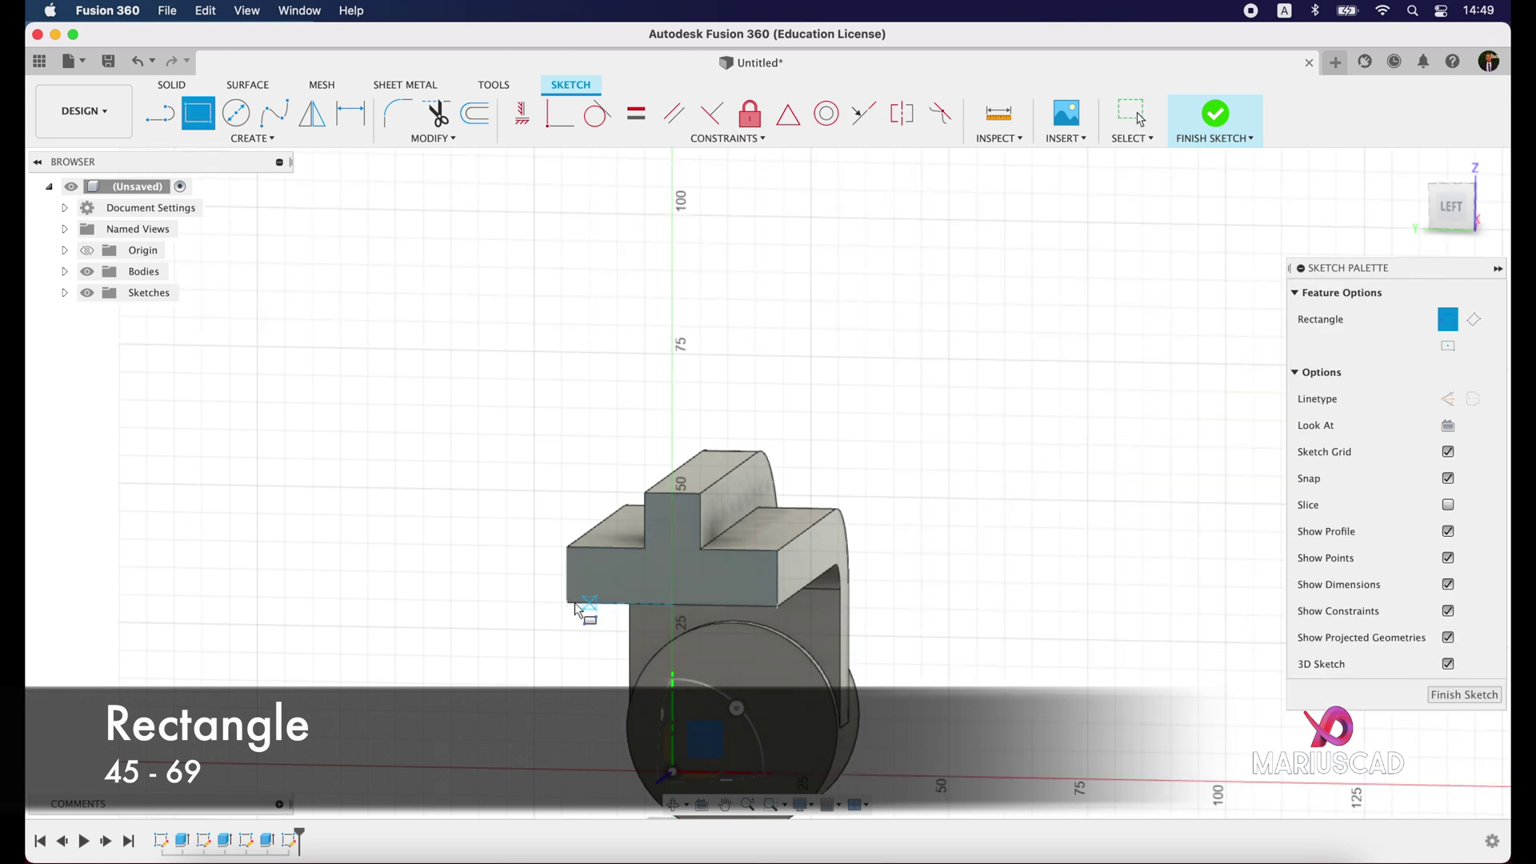
left_click(566, 605)
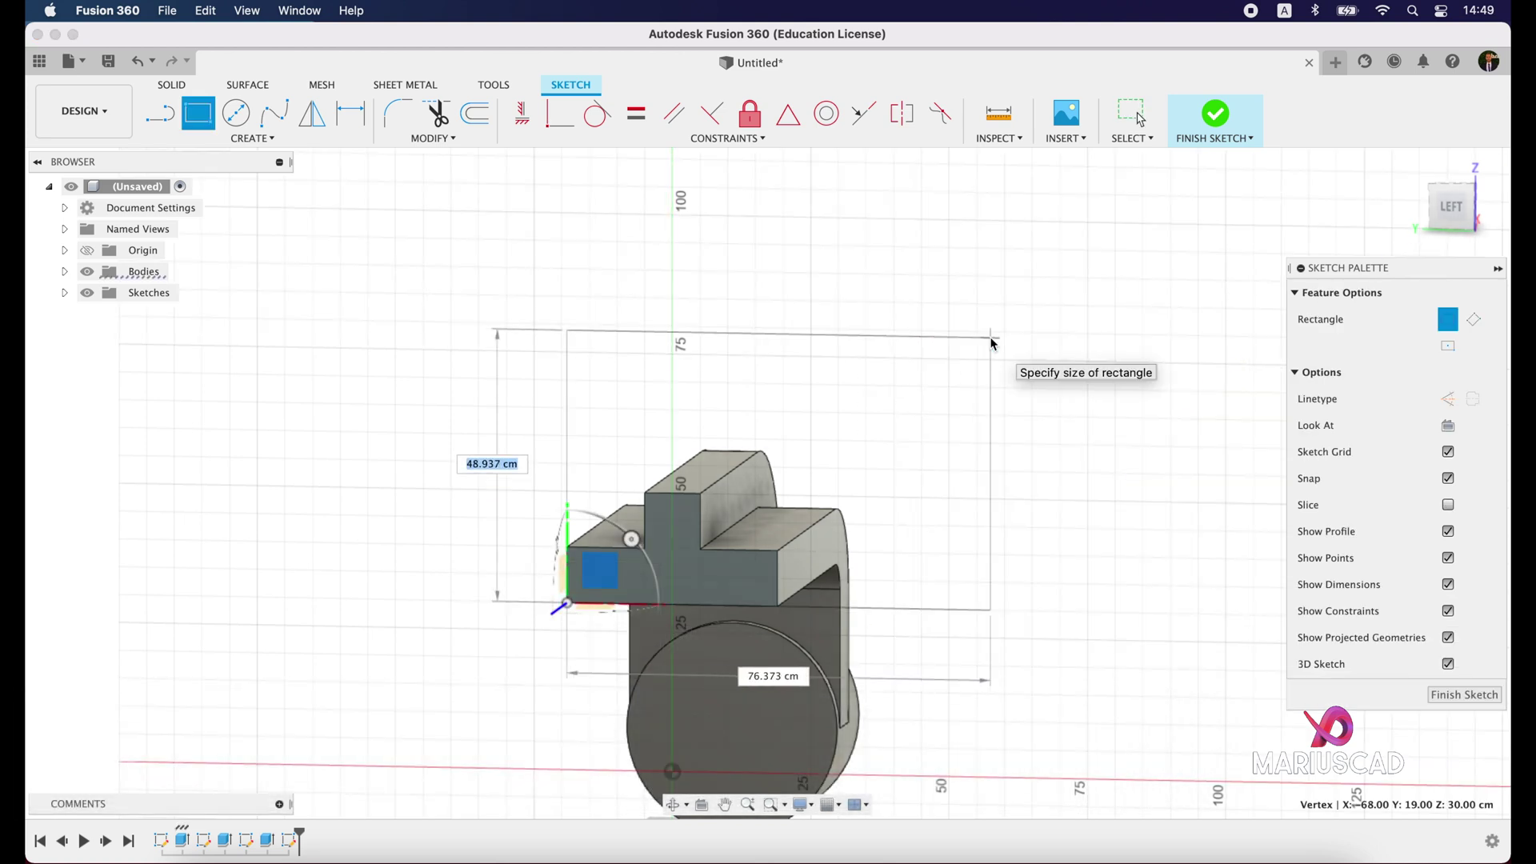
type("45")
key("Tab")
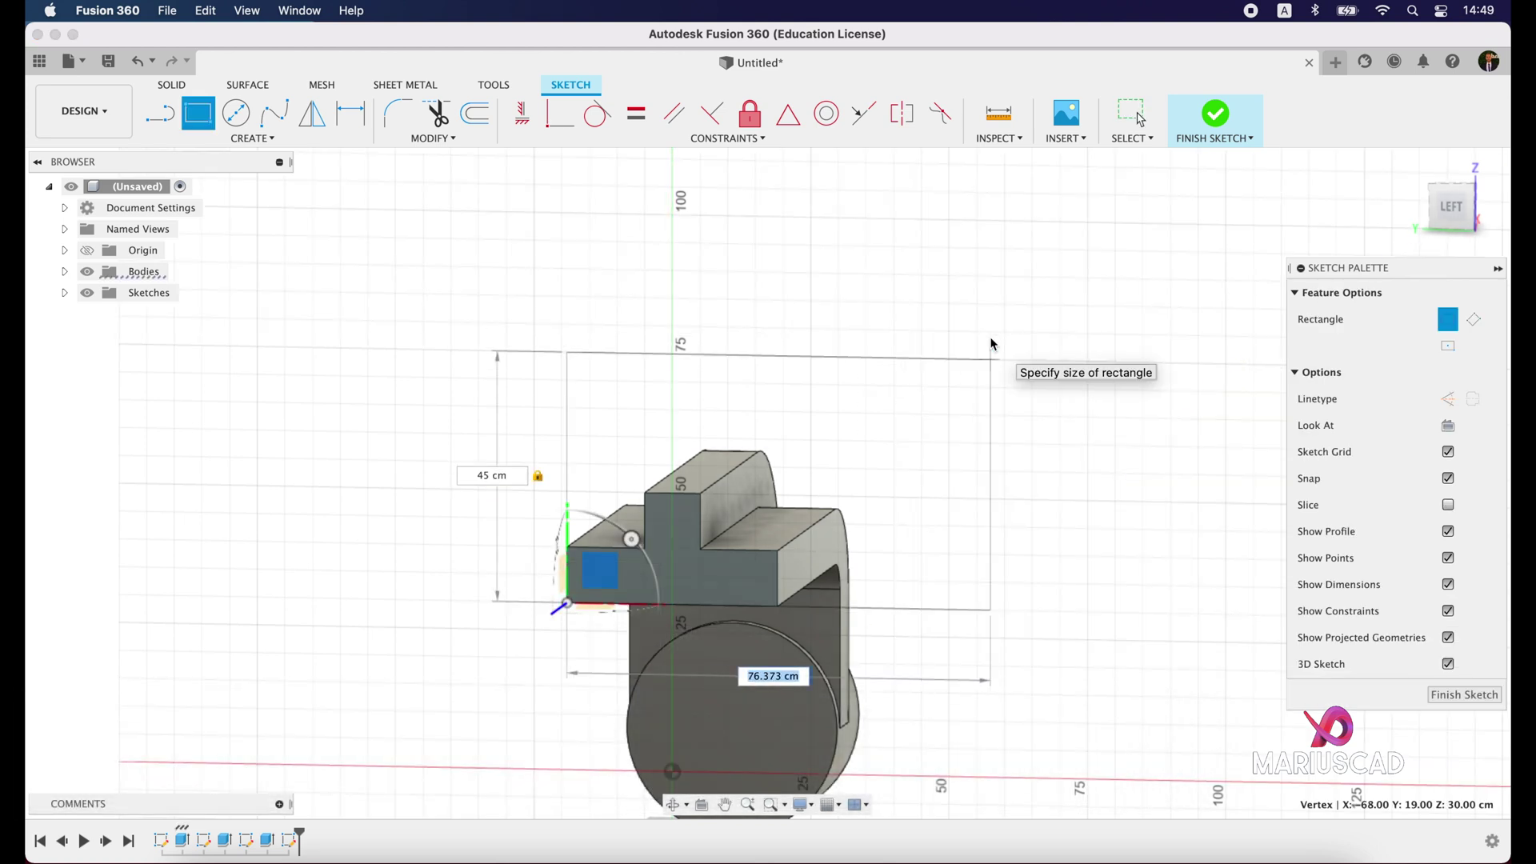
type("69")
key("Return")
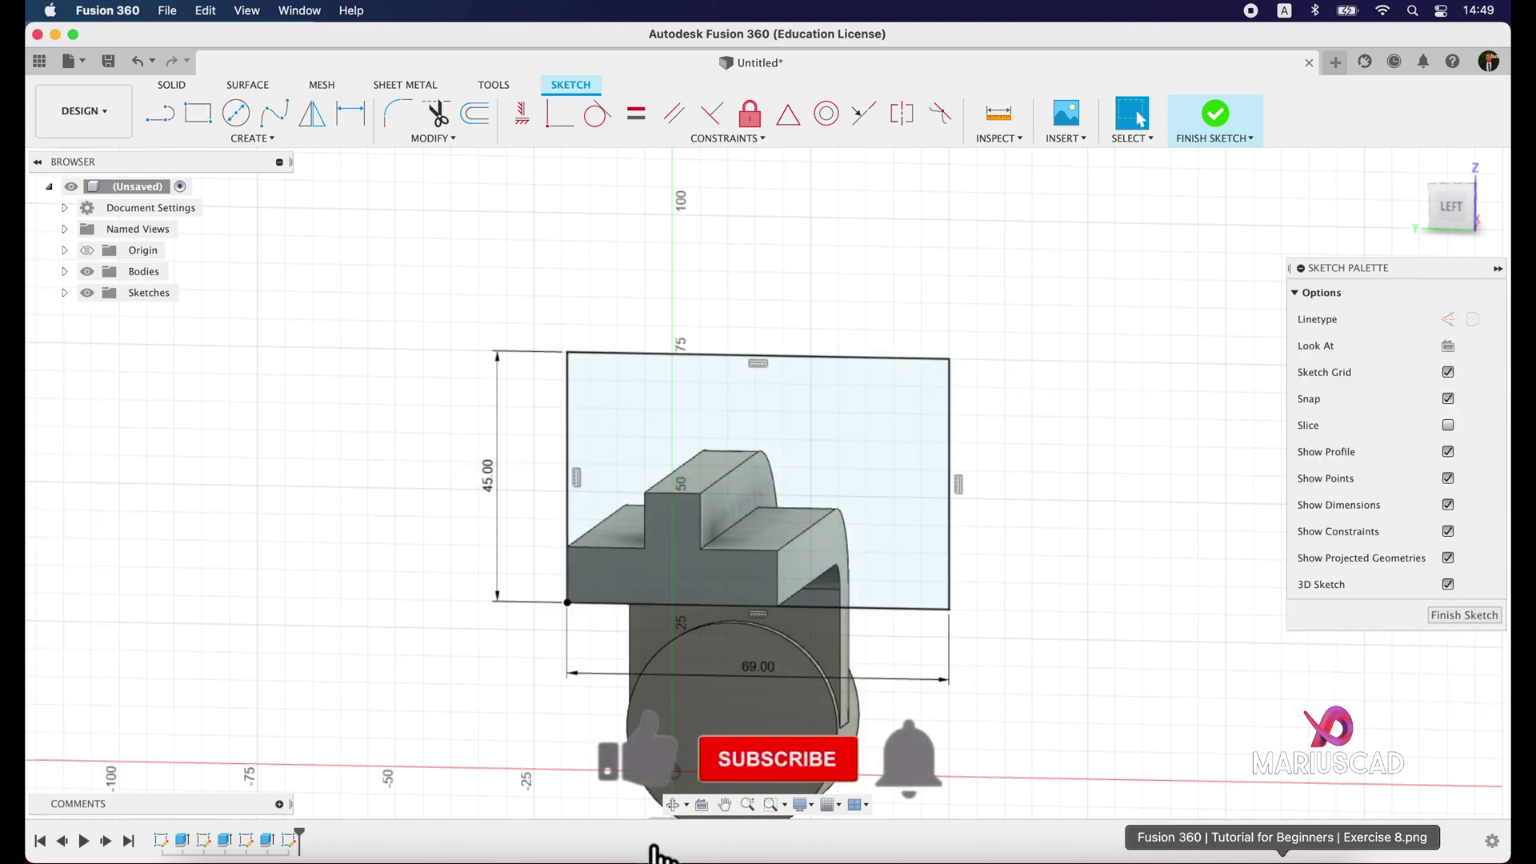
left_click(1280, 846)
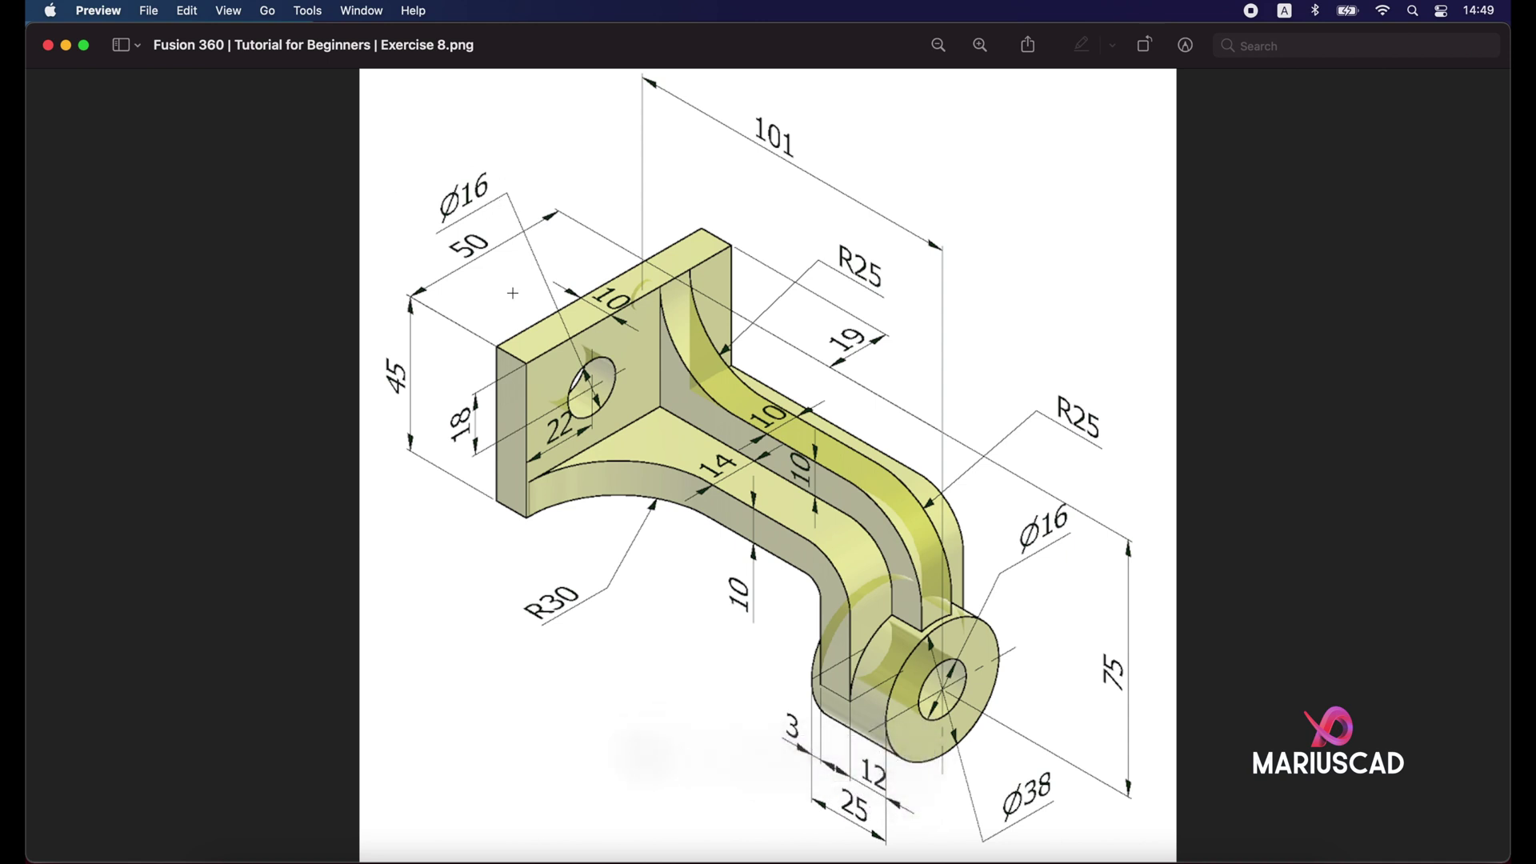
Minimize the Preview reference drawing to return to the rectangle sketch
left_click(67, 46)
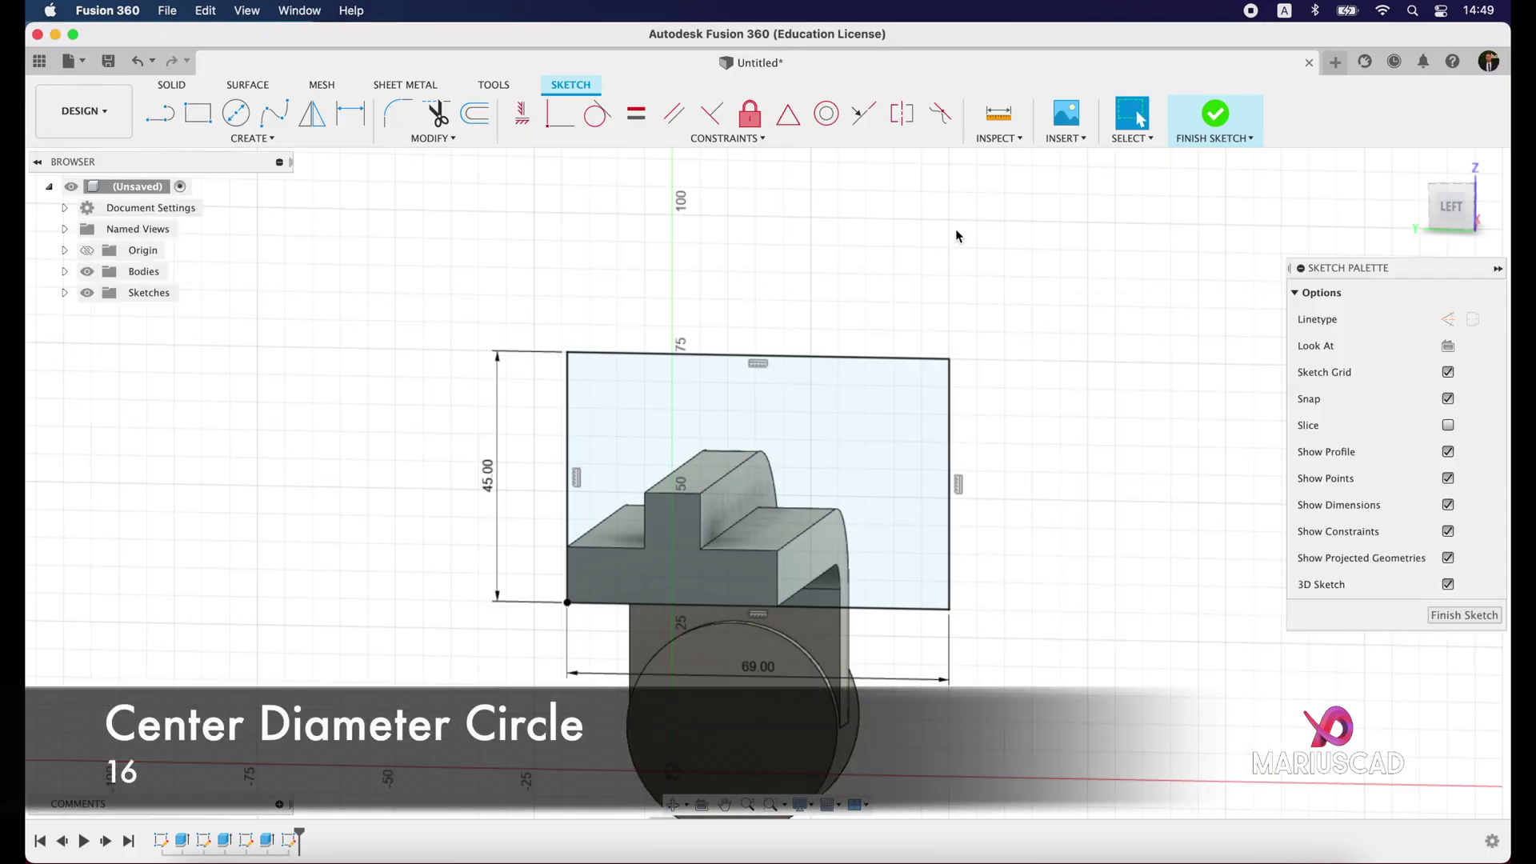
Draw a Ø16 circle inside the rectangle
key("c")
left_click(869, 421)
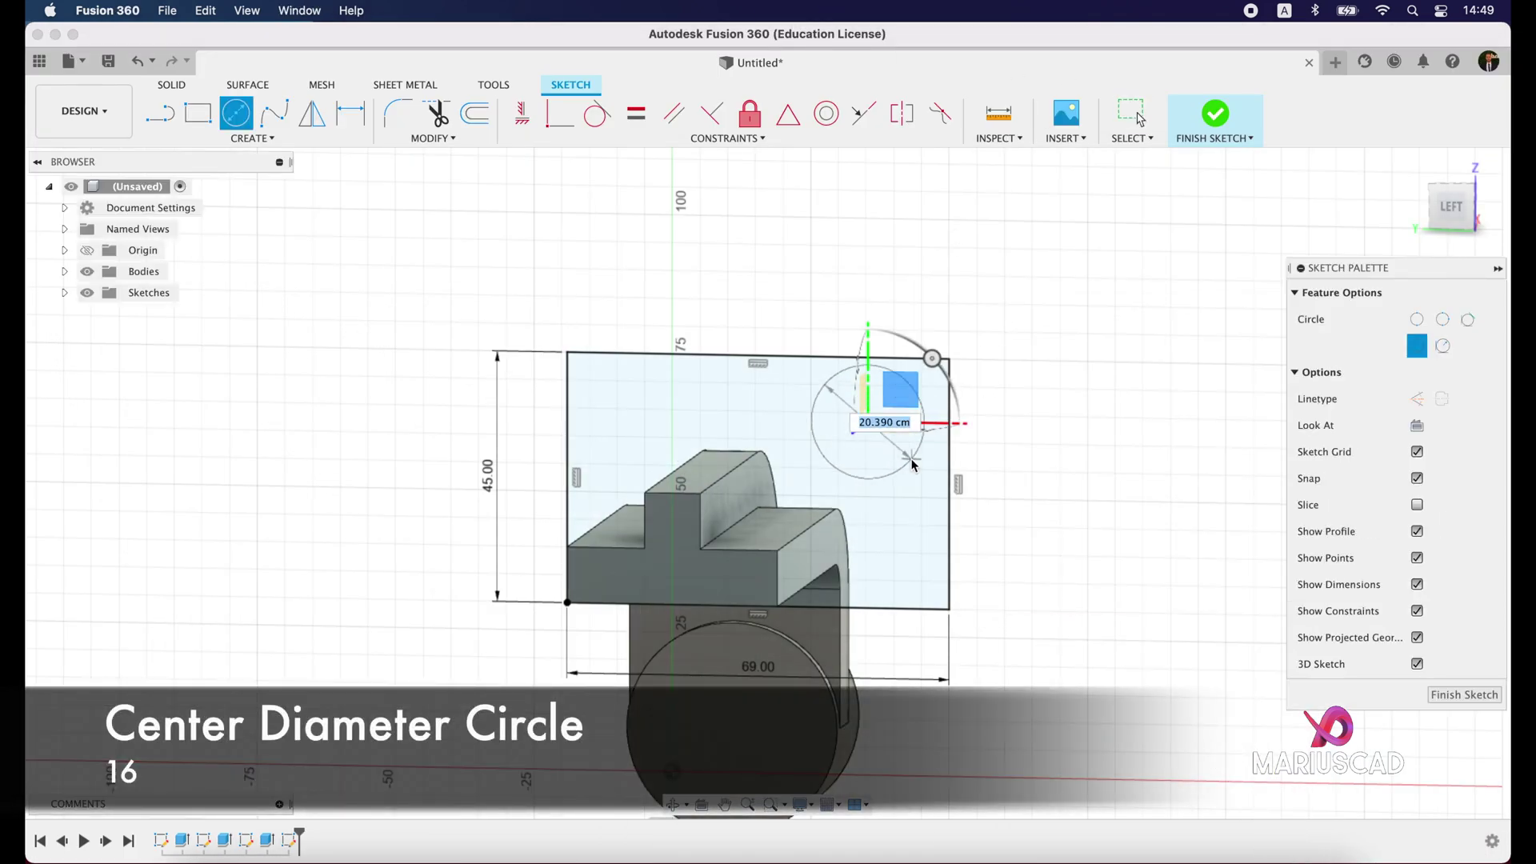
type("16")
key("Return")
key("Escape")
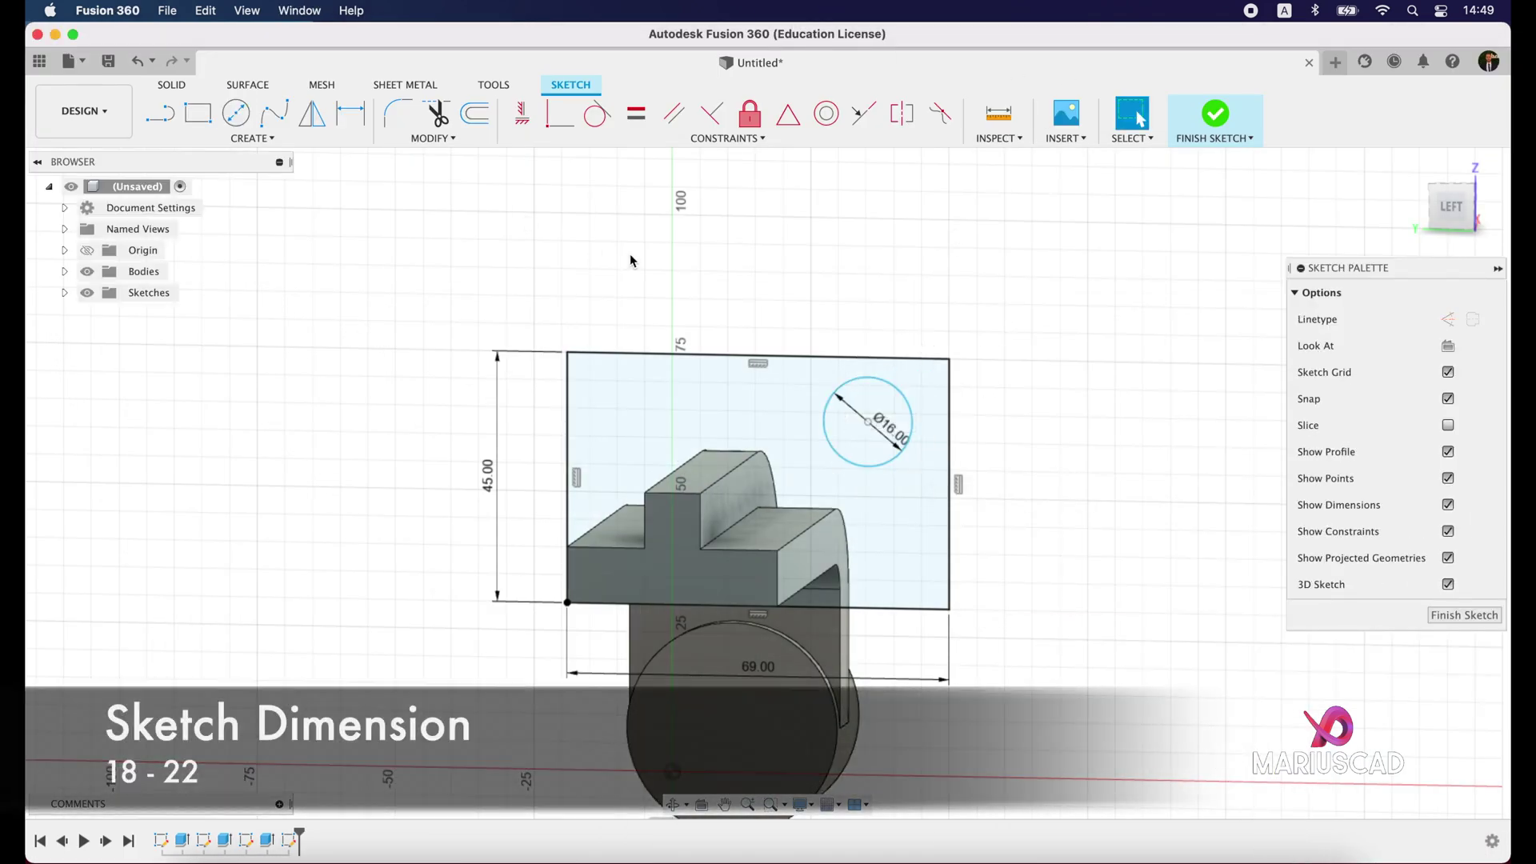
Dimension the circle's centre 18 from the top edge and 22 from the right edge, then finish the sketch
key("d")
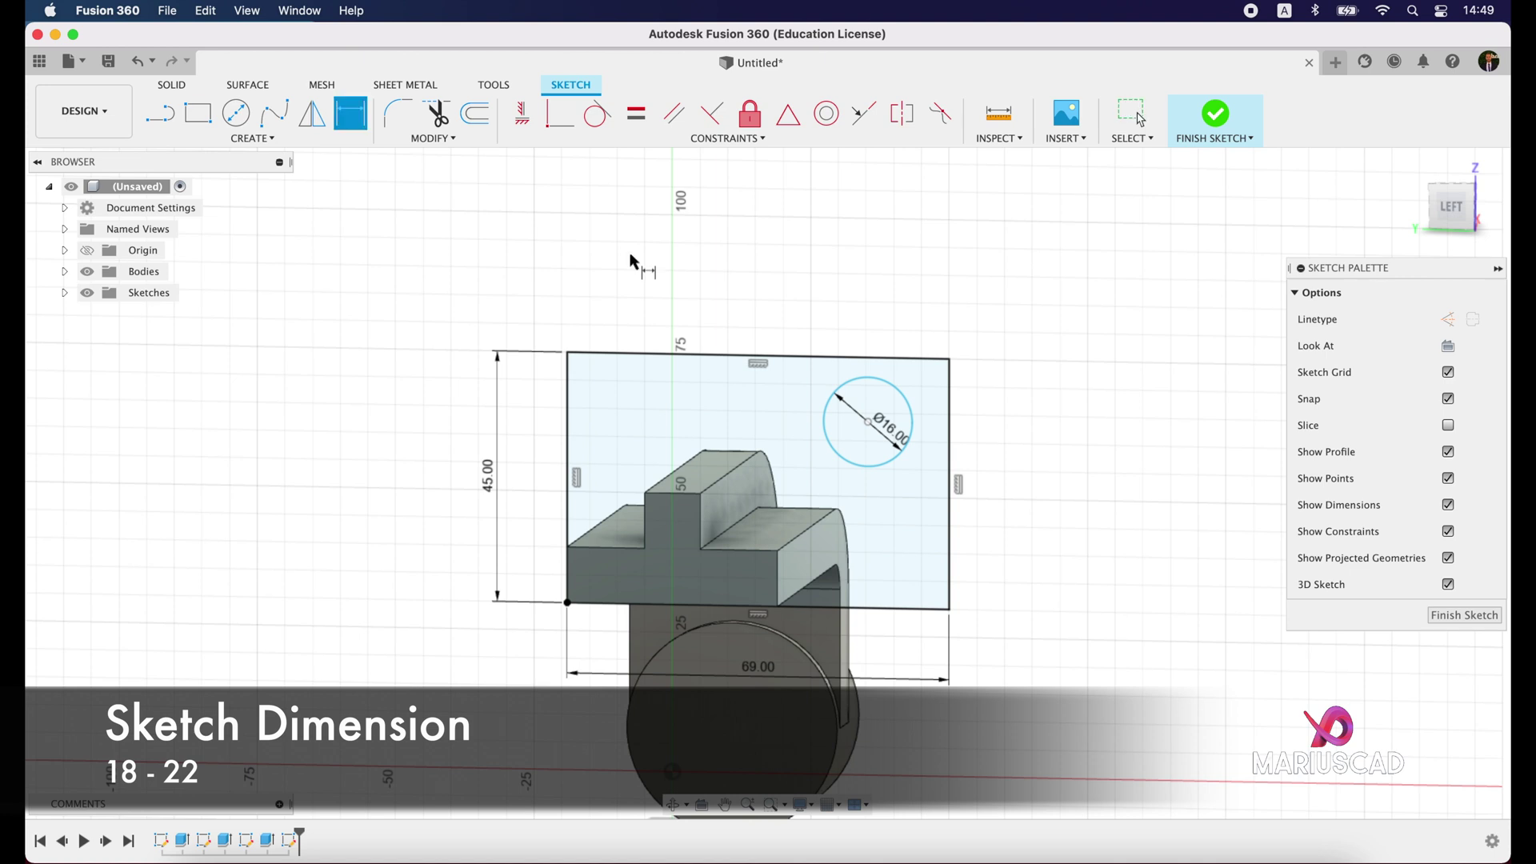
left_click(869, 422)
left_click(874, 357)
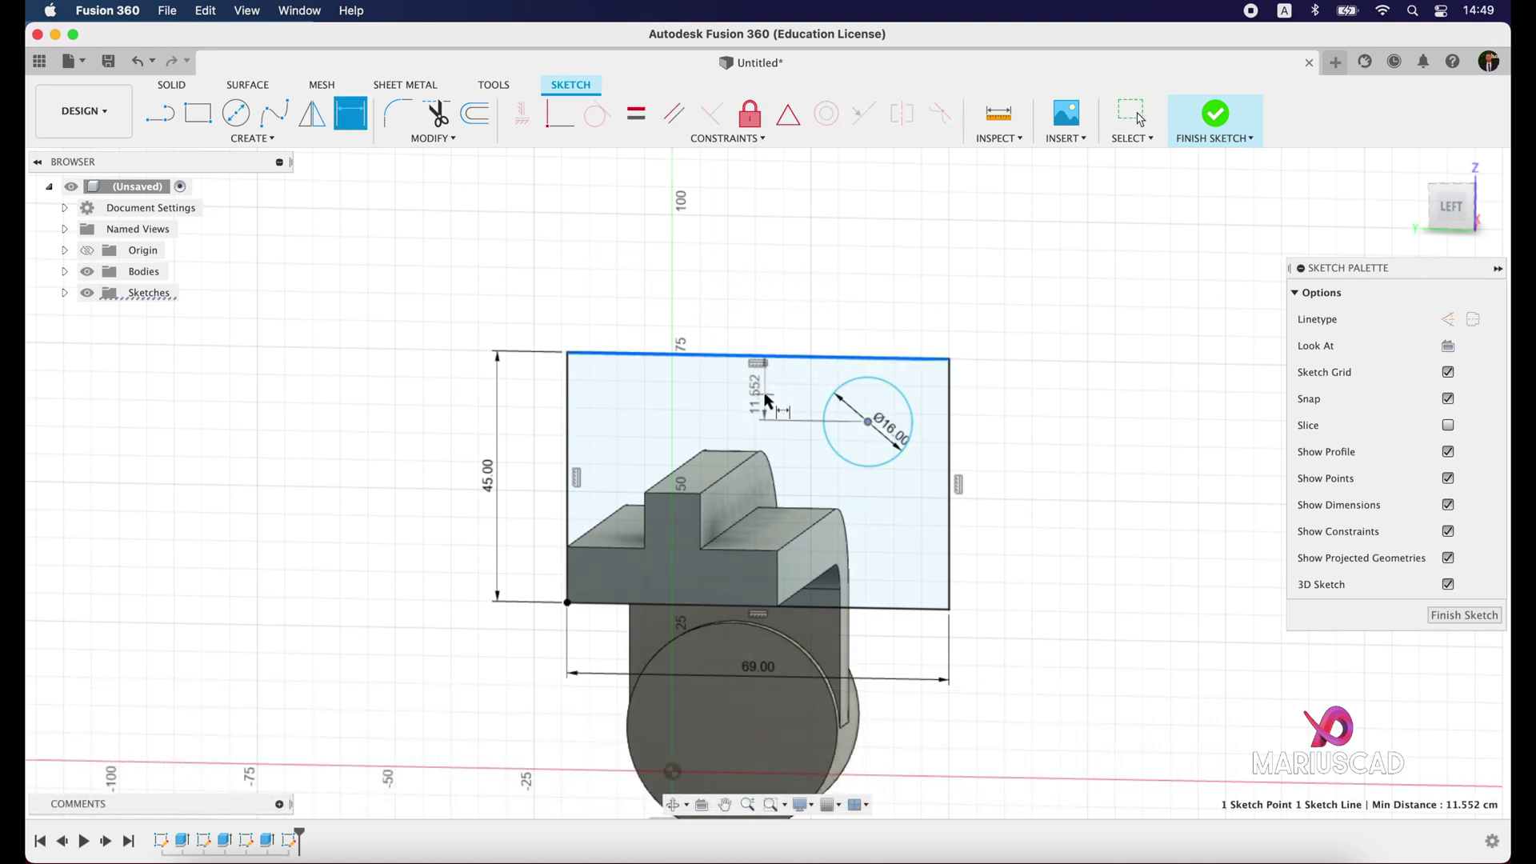
left_click(766, 400)
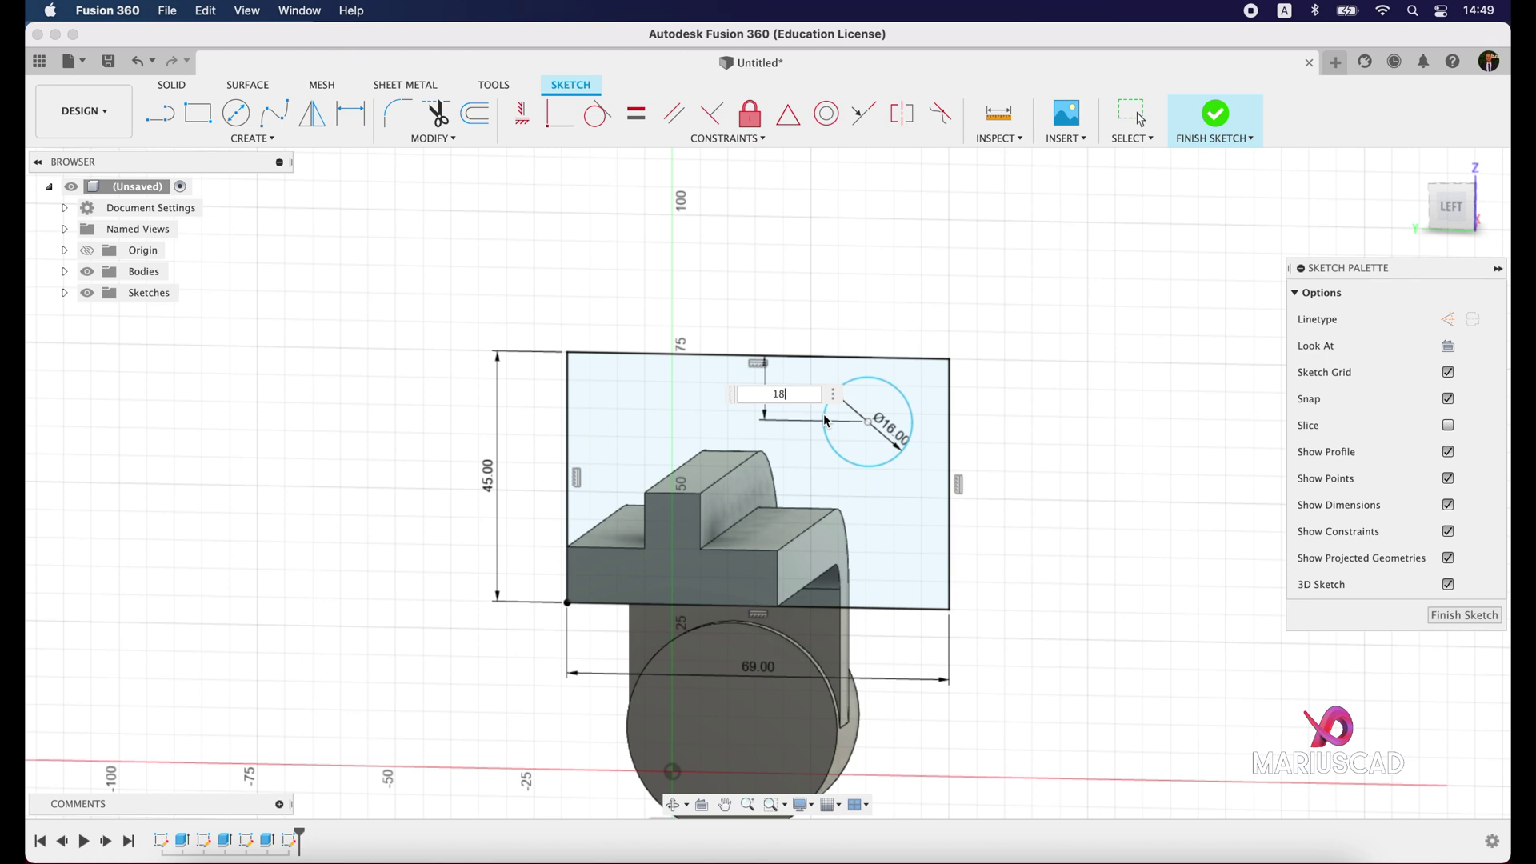
key("Return")
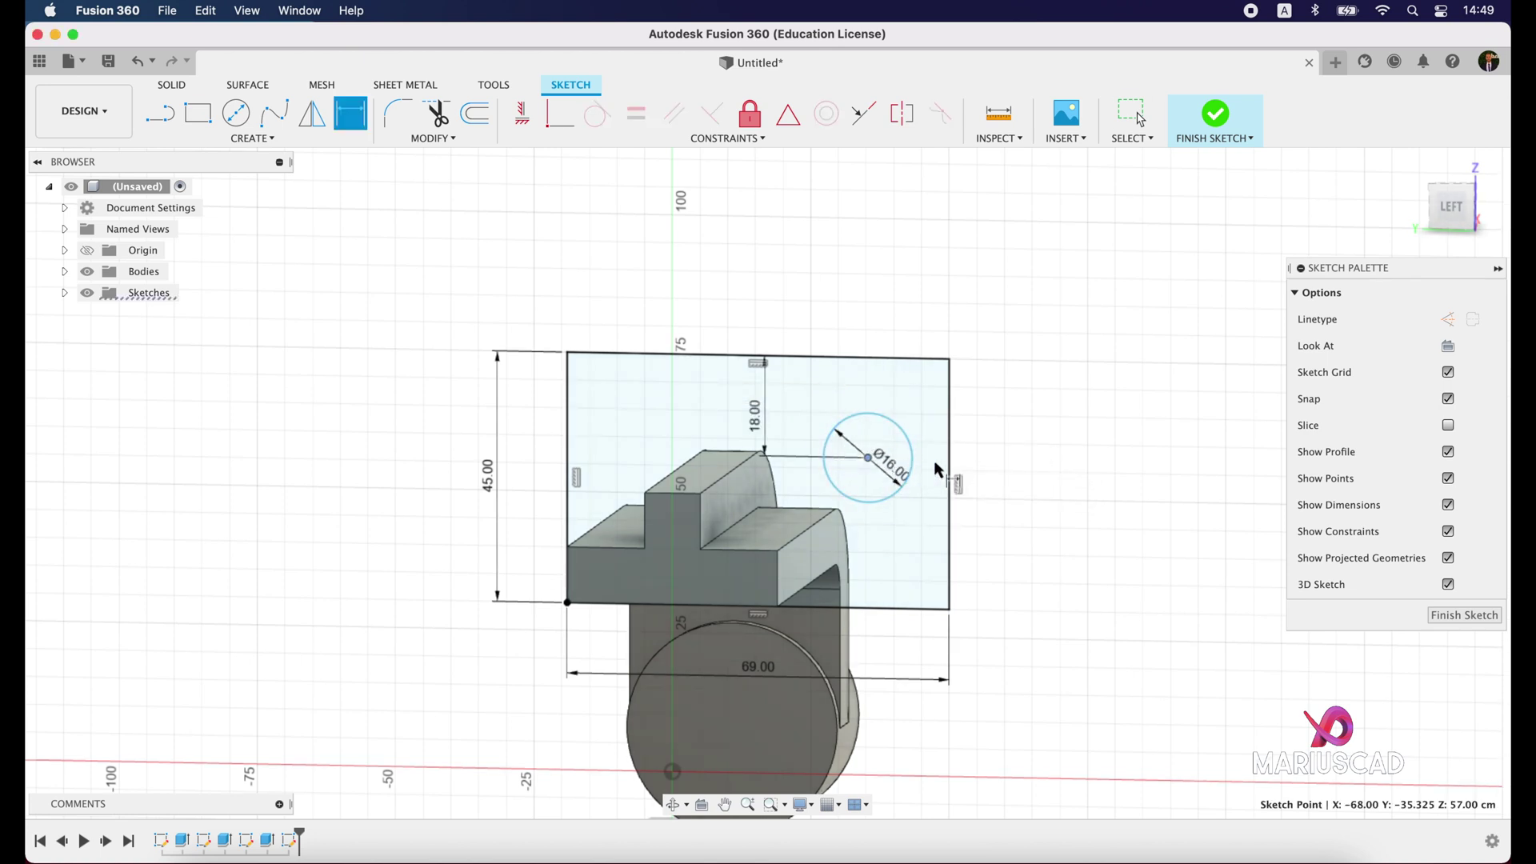
left_click(952, 482)
left_click(909, 400)
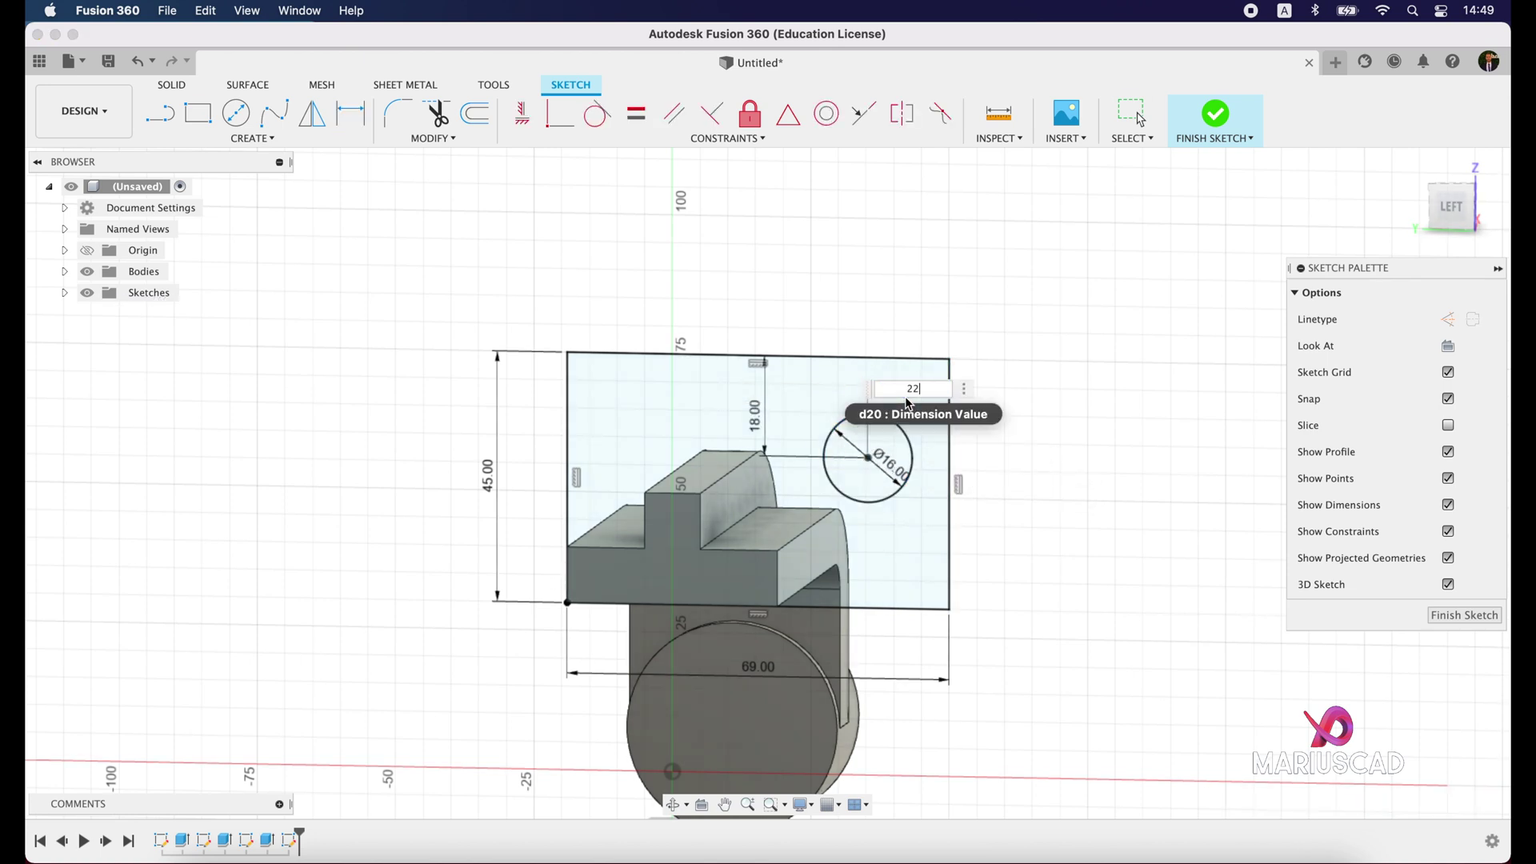
key("Return")
left_click(1216, 114)
Extrude both plate sketch regions 30 to form the holed plate, then recheck the reference drawing
middle_click_drag(1107, 417, 1072, 424, "shift")
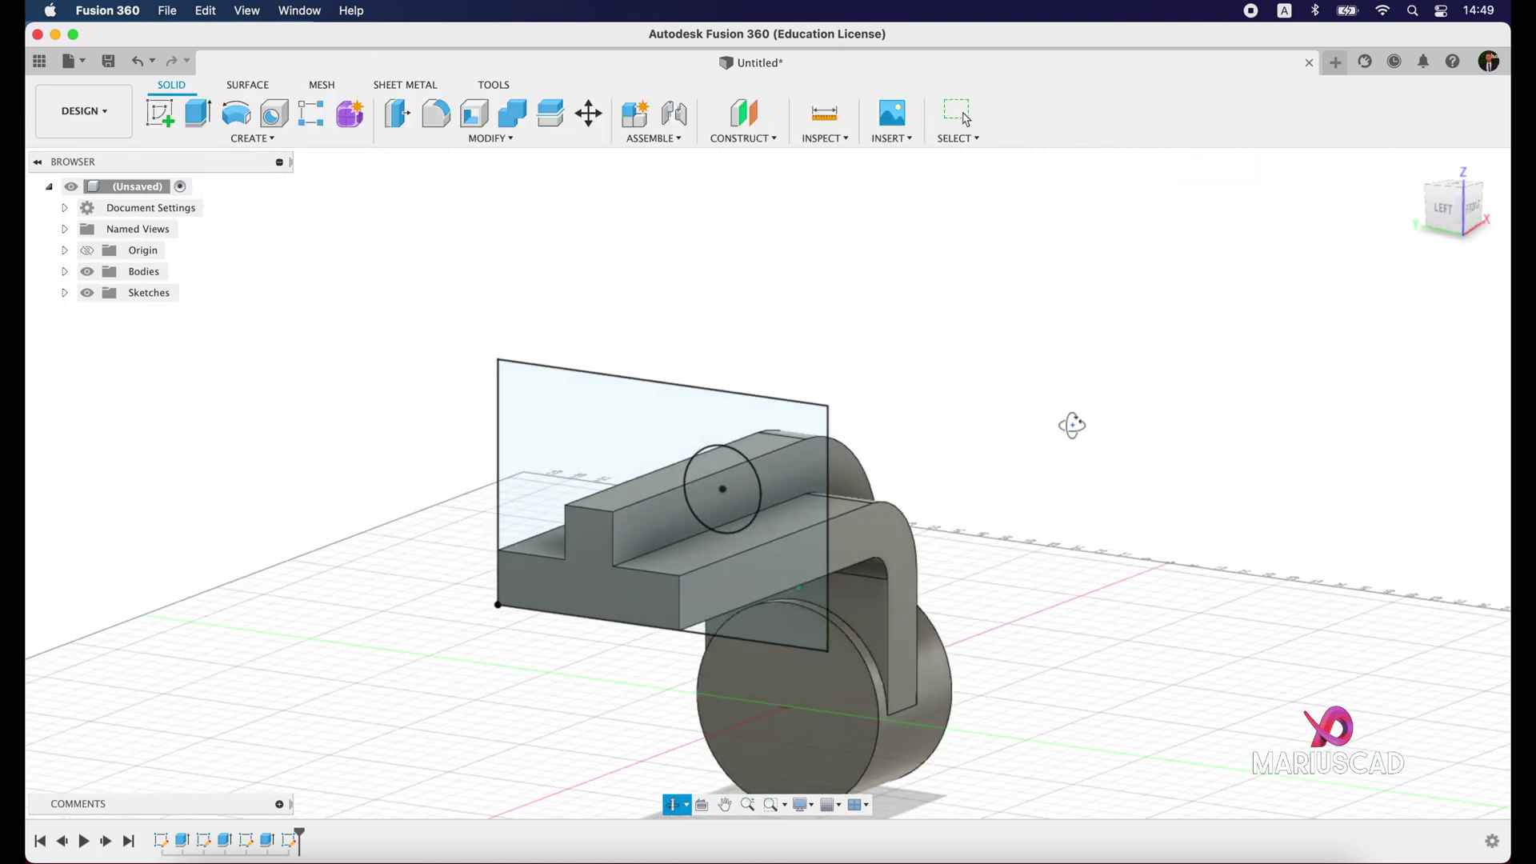
left_click(197, 113)
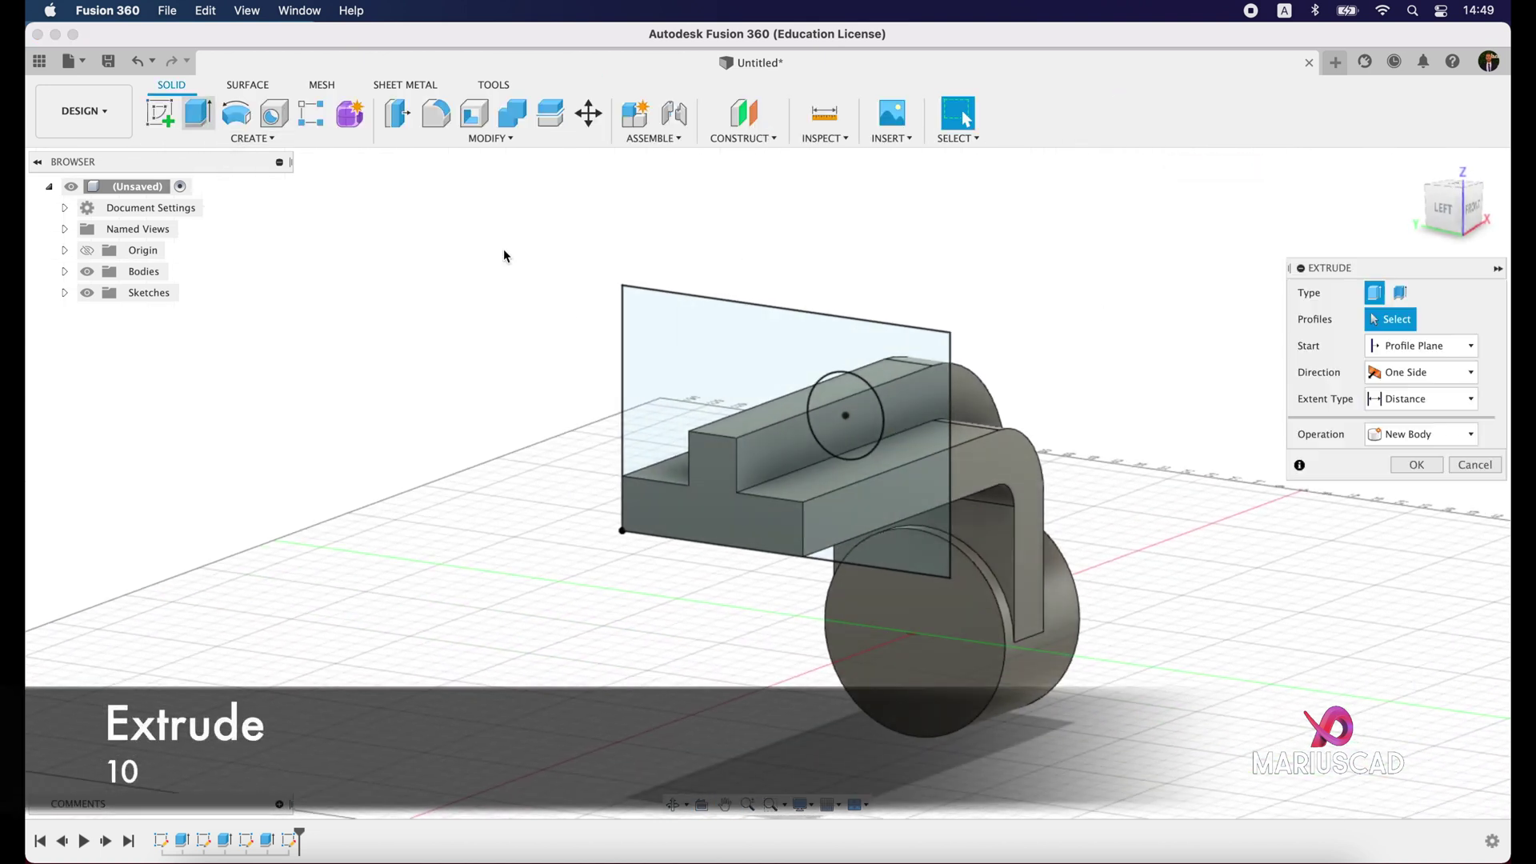
left_click(737, 329)
left_click(702, 433)
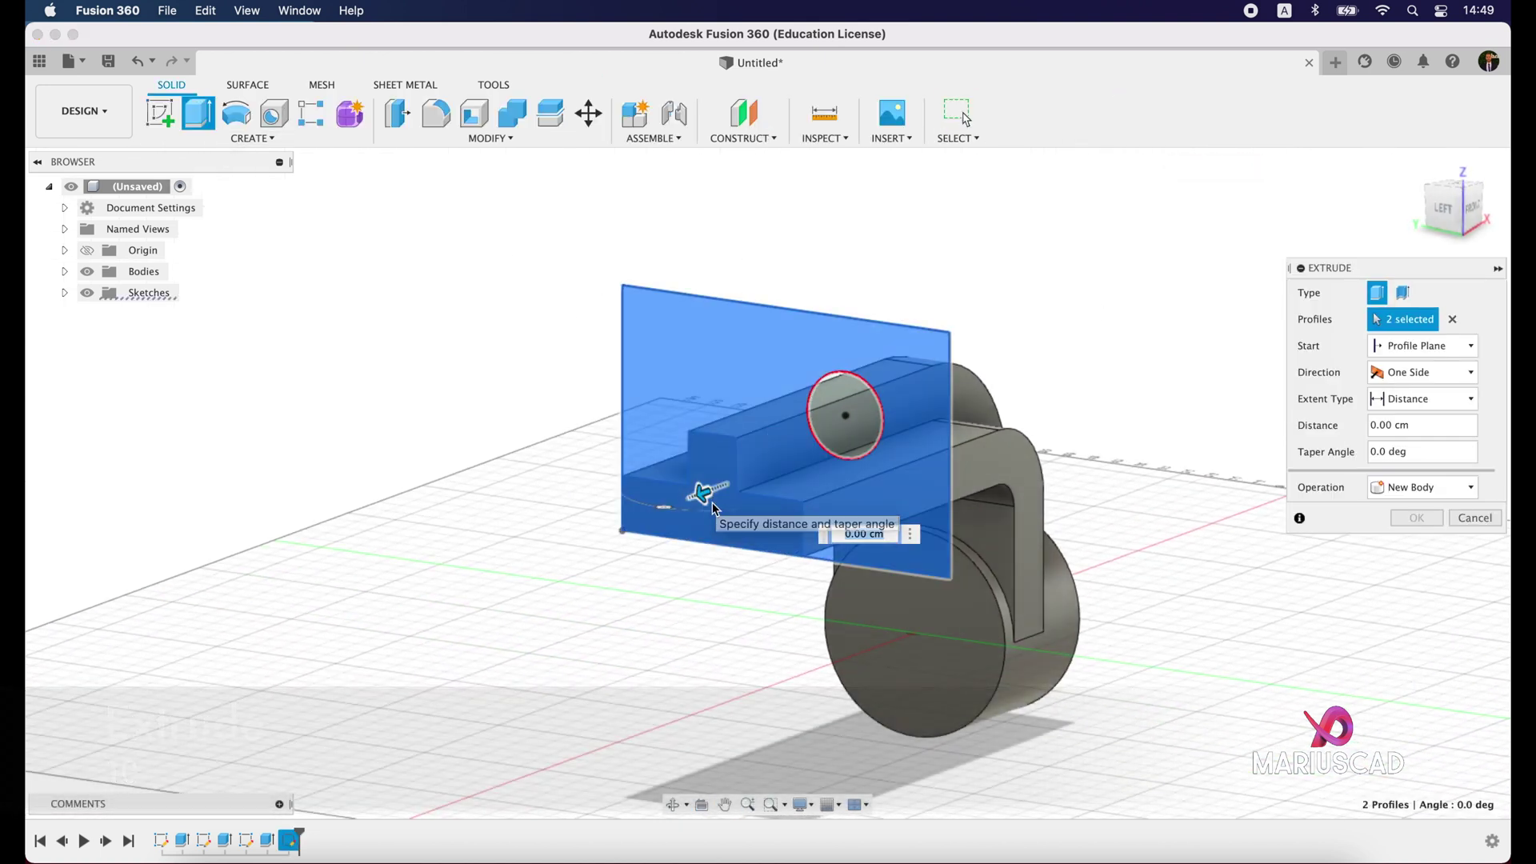
type("30")
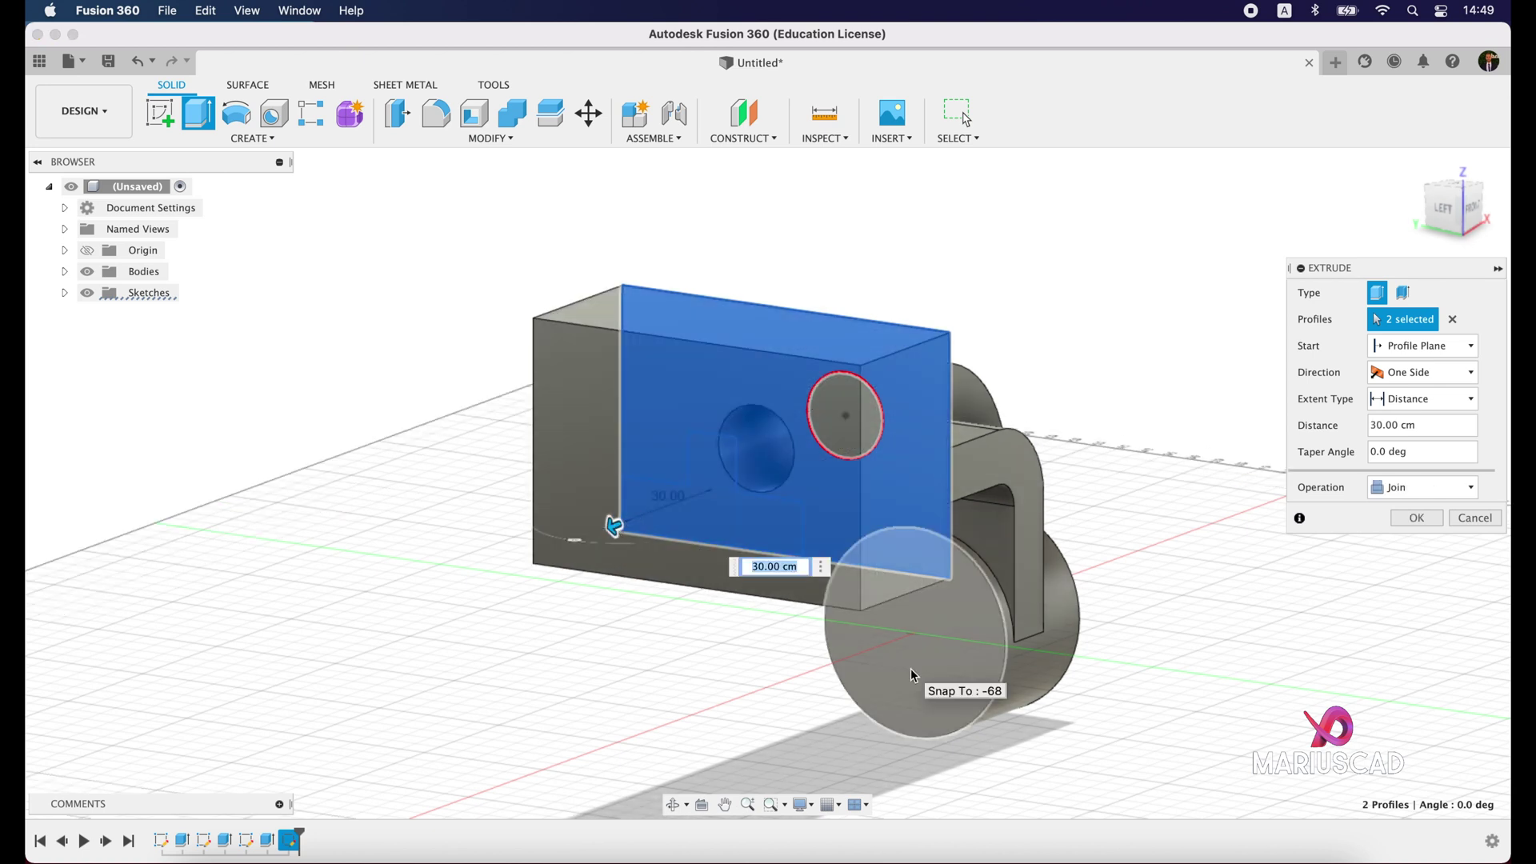
key("Return")
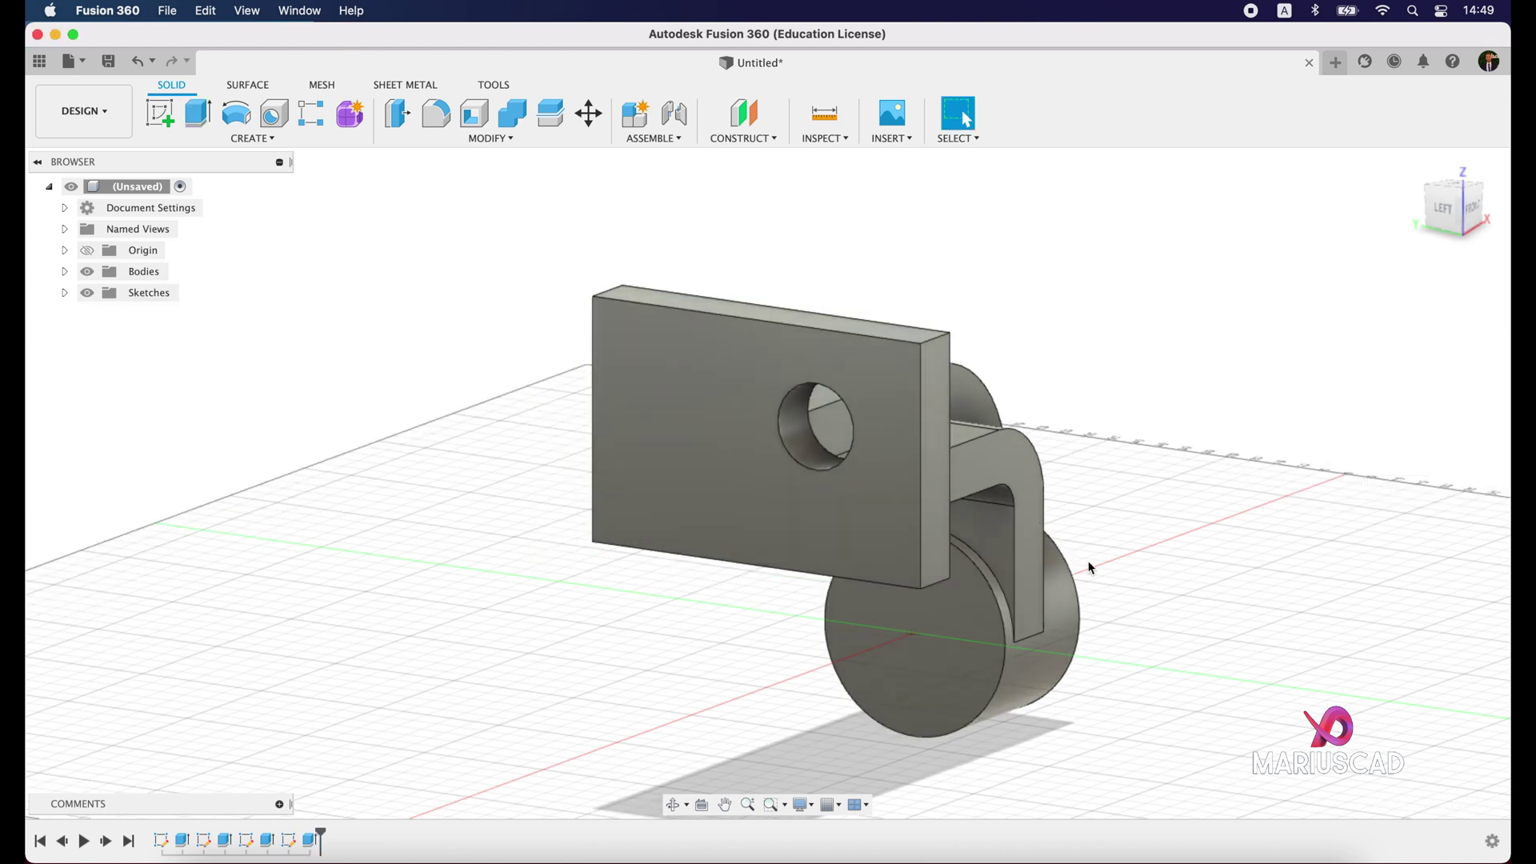
middle_click_drag(1089, 567, 1120, 501, "shift")
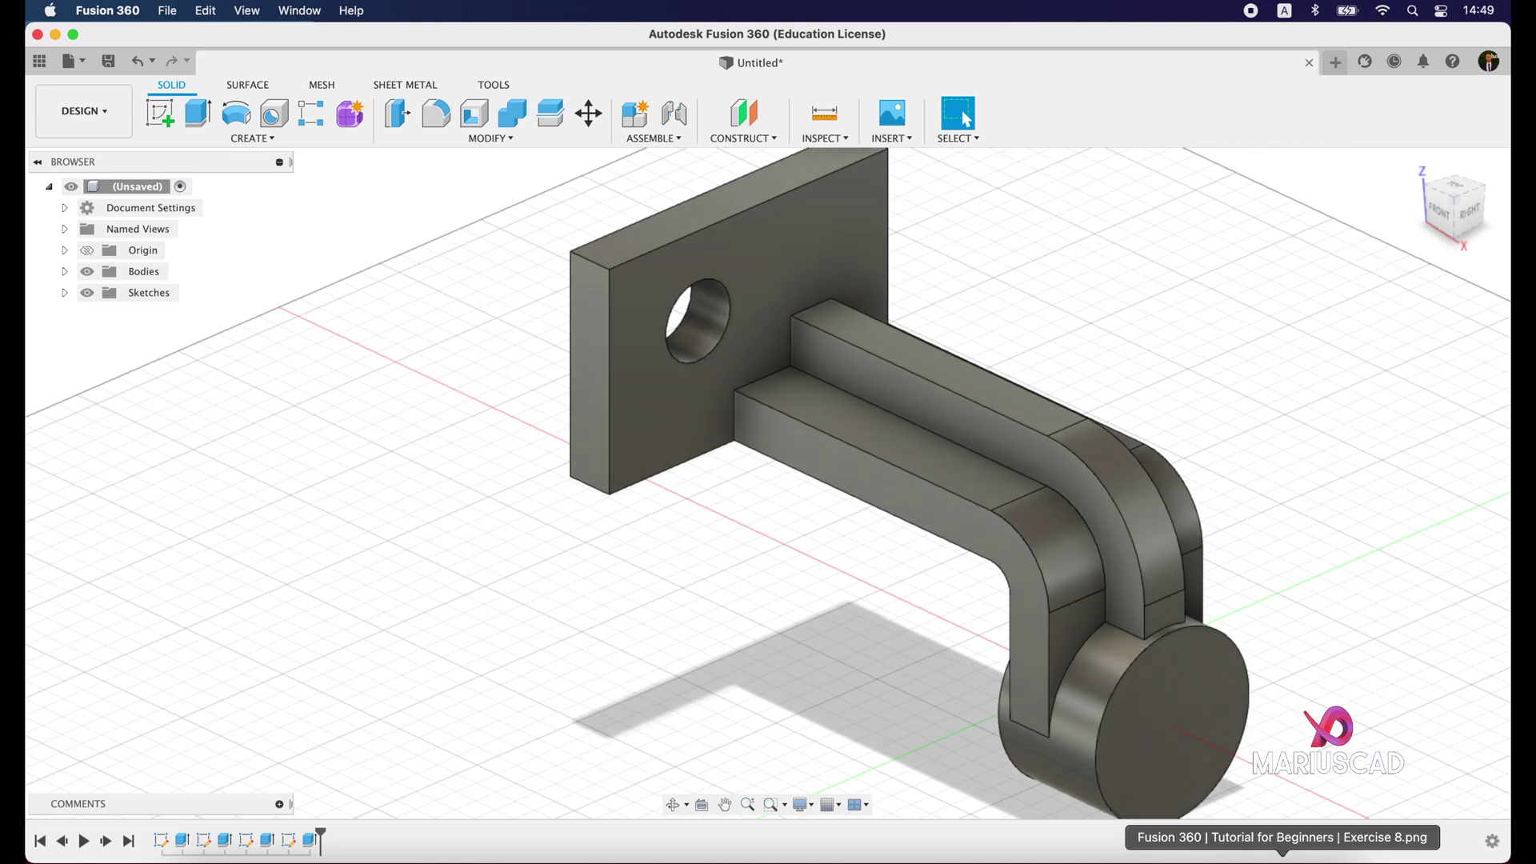
left_click(1320, 844)
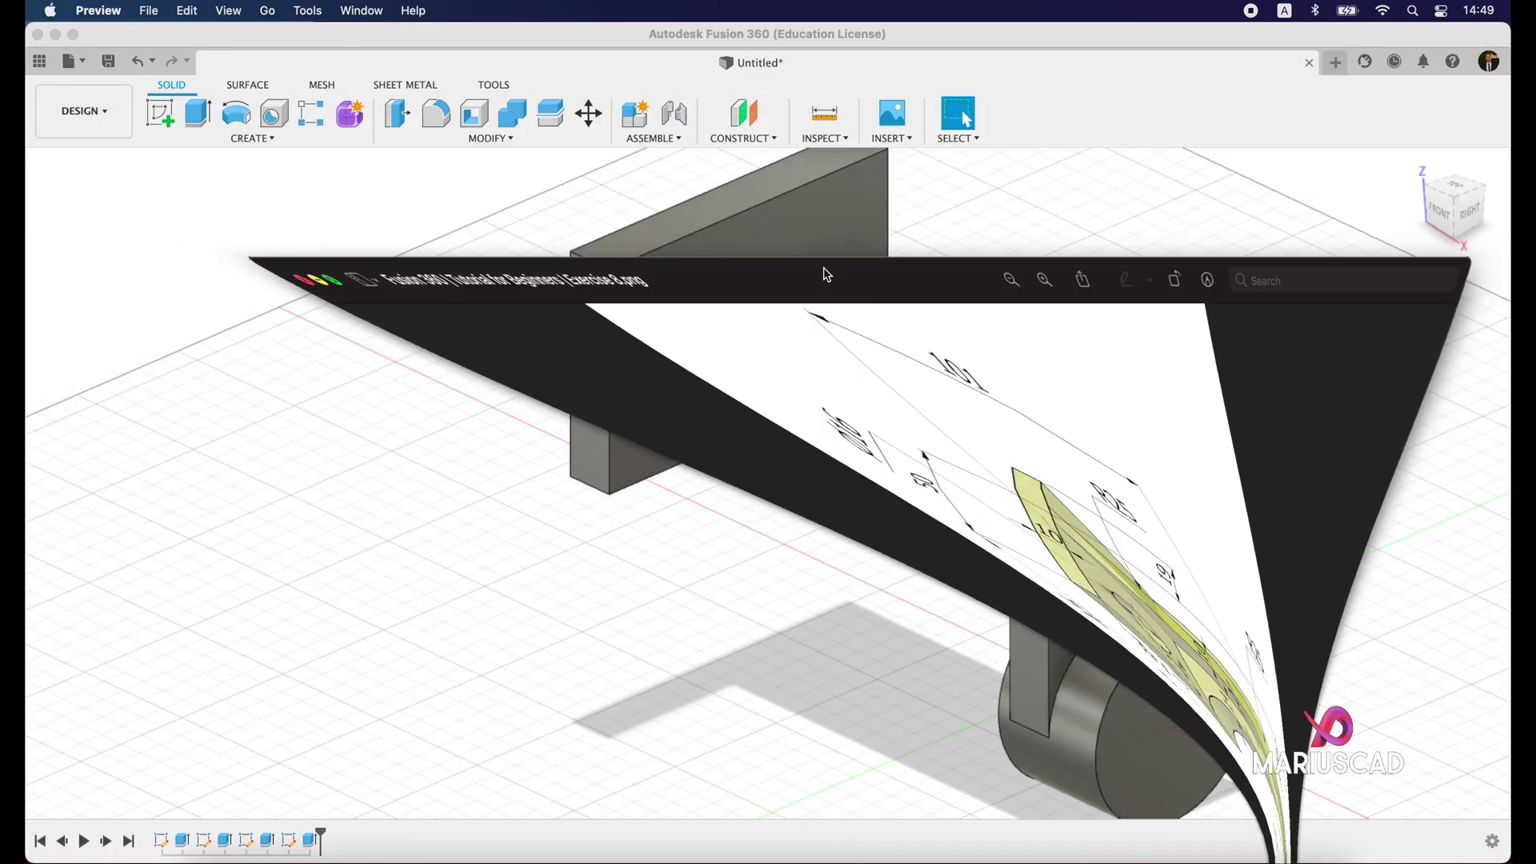
Fillet the arm's top edge where it meets the plate with radius 25
left_click(436, 112)
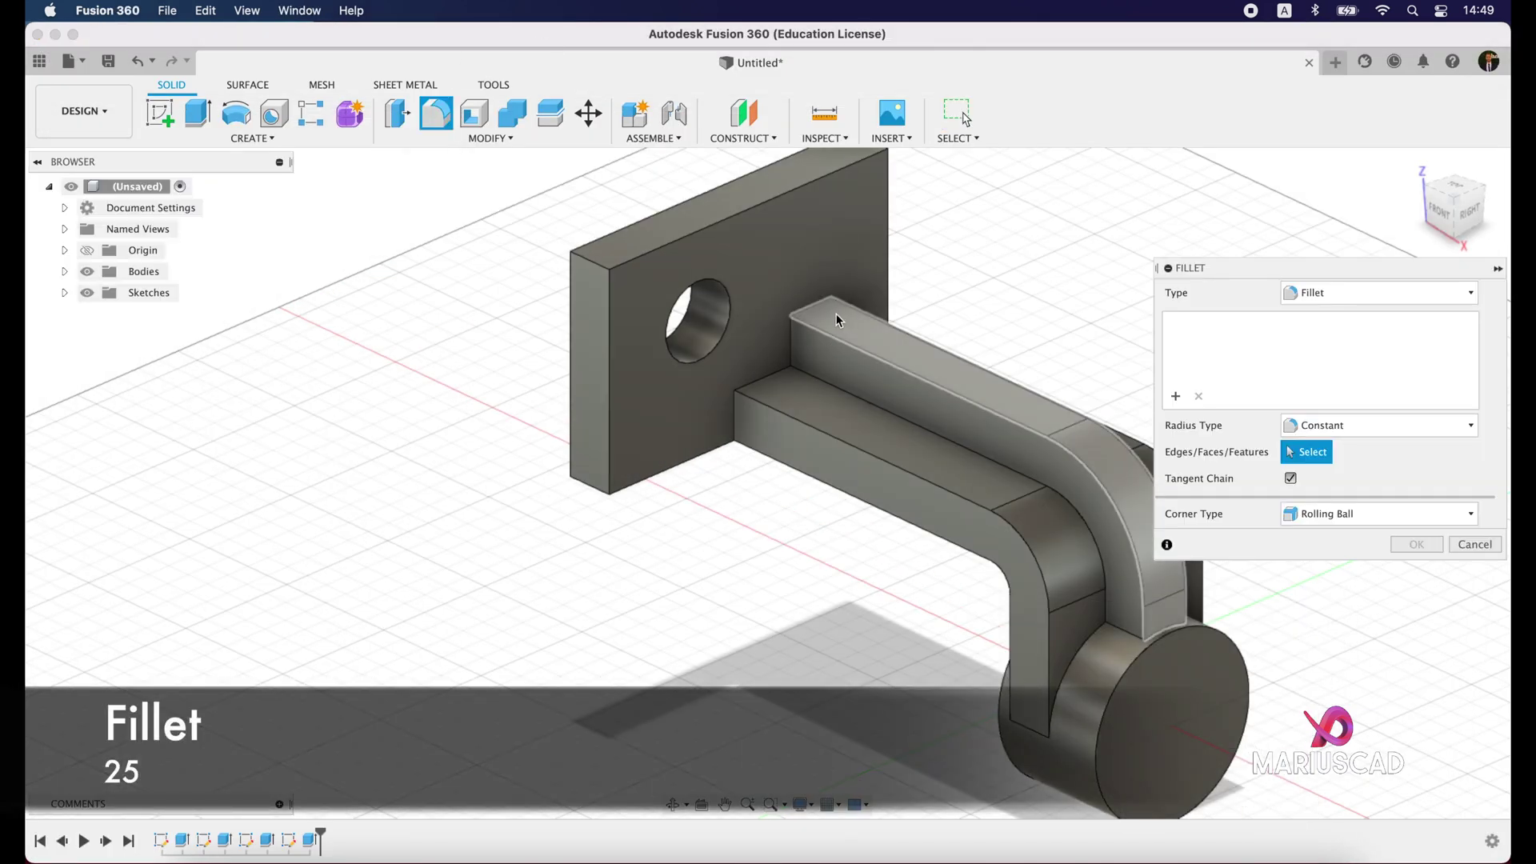
left_click(816, 309)
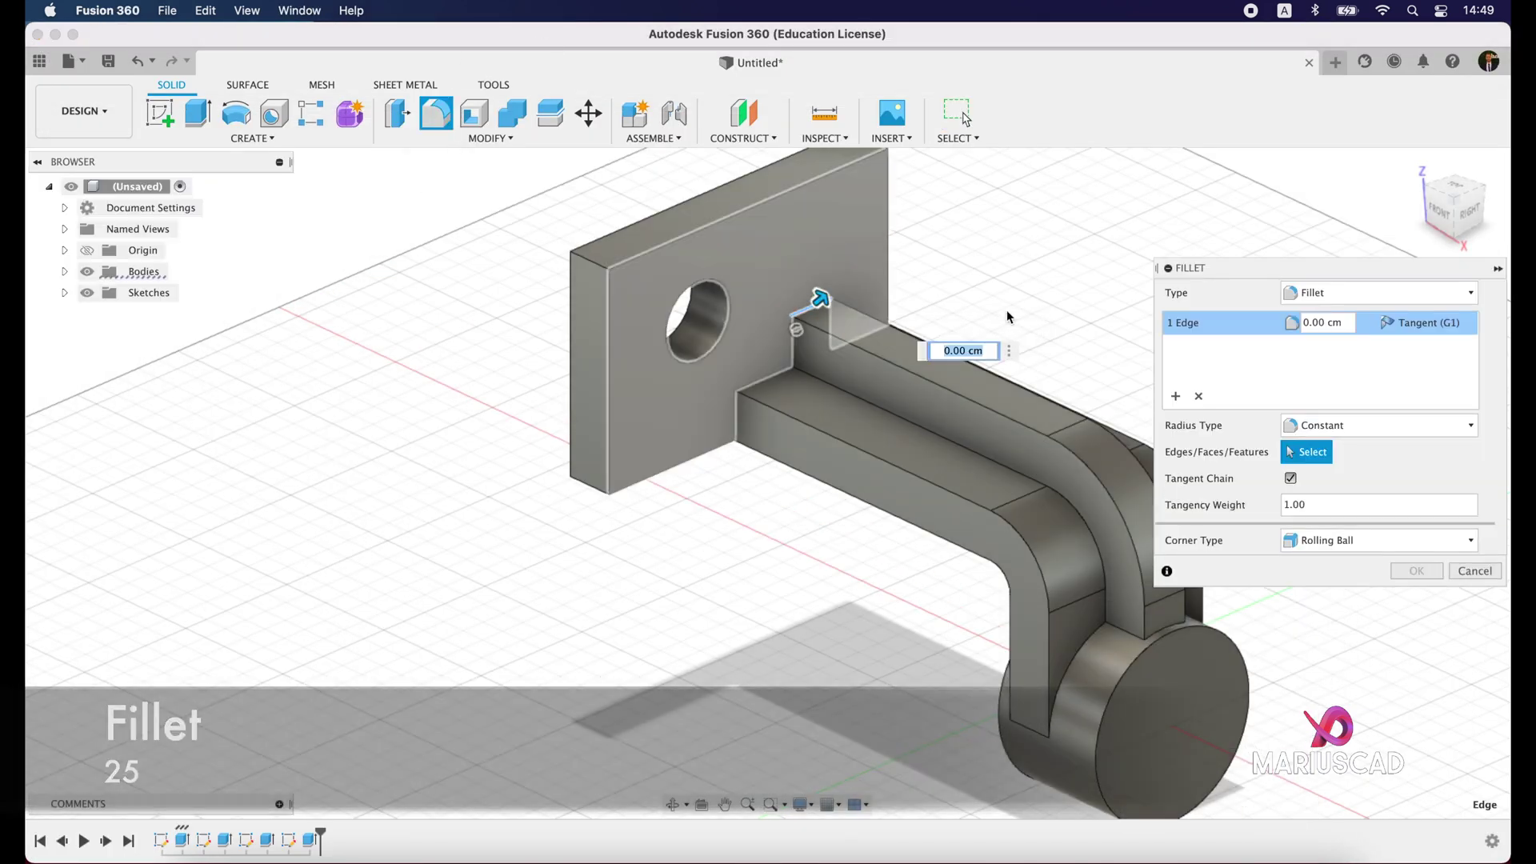
type("25")
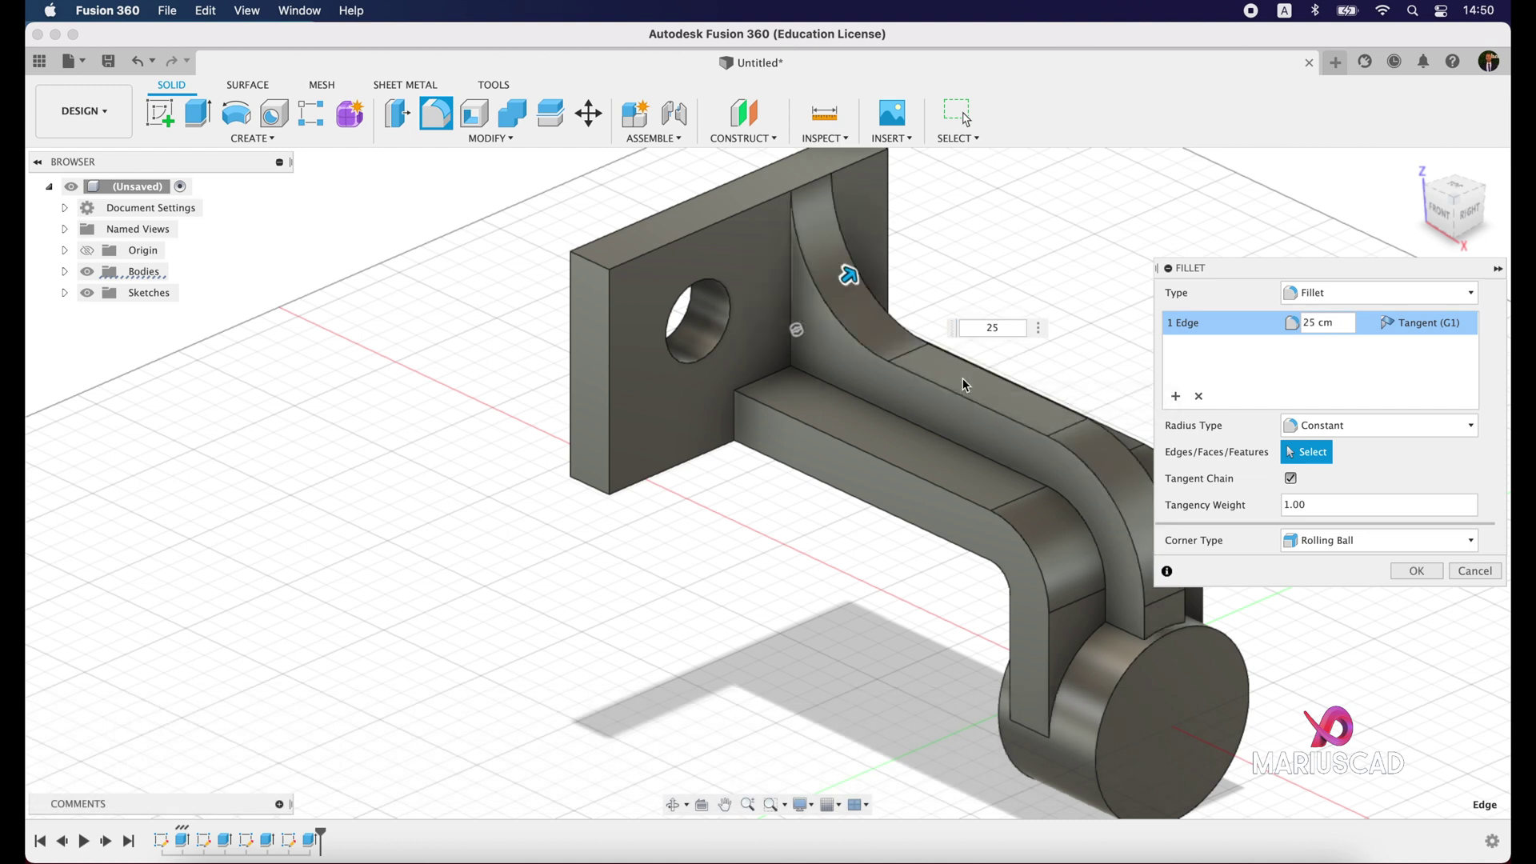
key("Return")
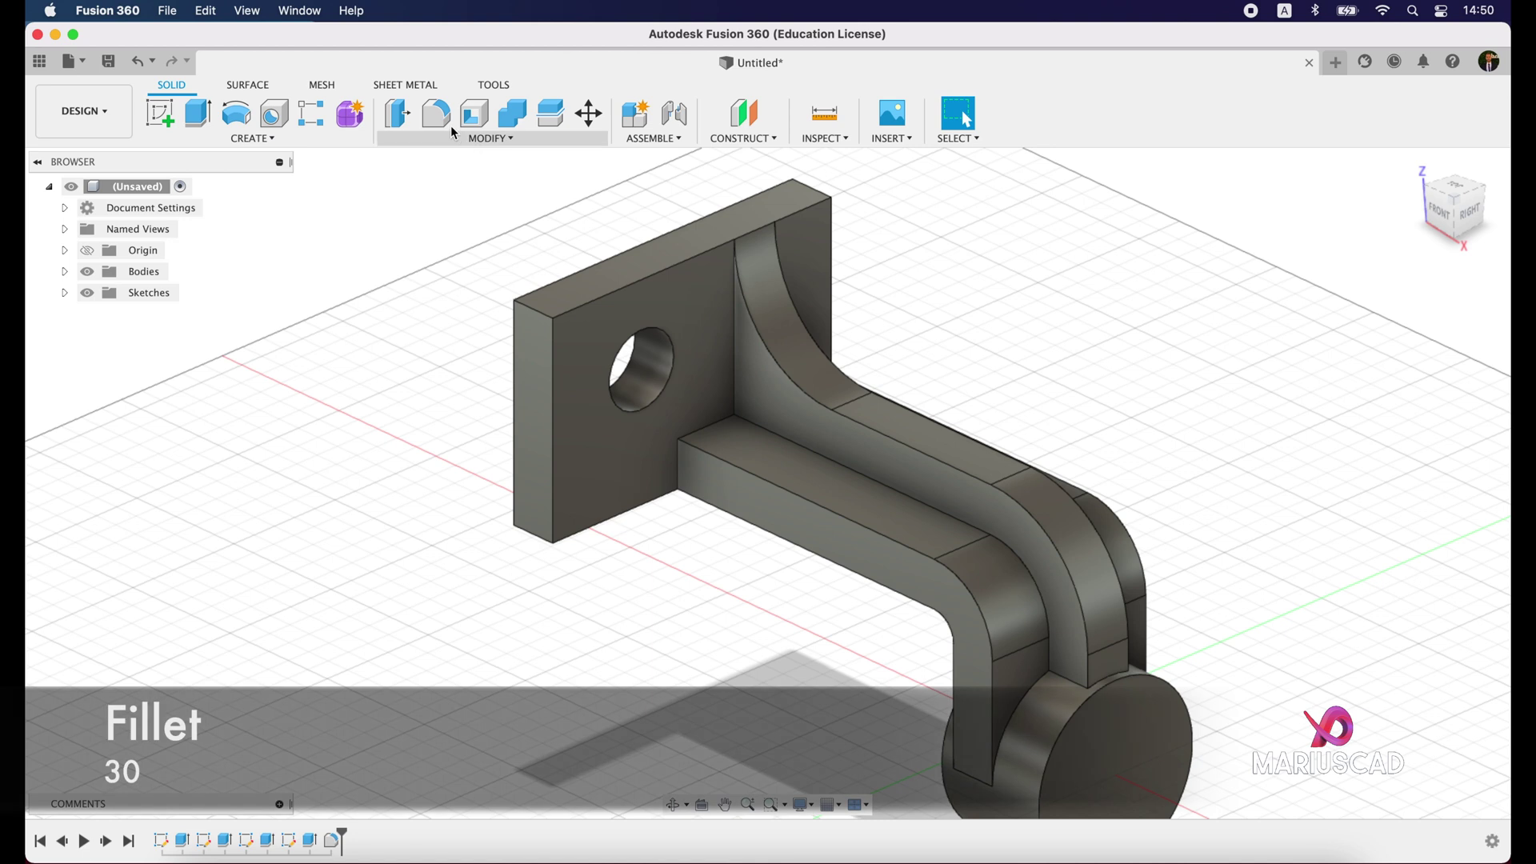
Fillet the edge where the plate meets the lower arm with radius 30
left_click(436, 114)
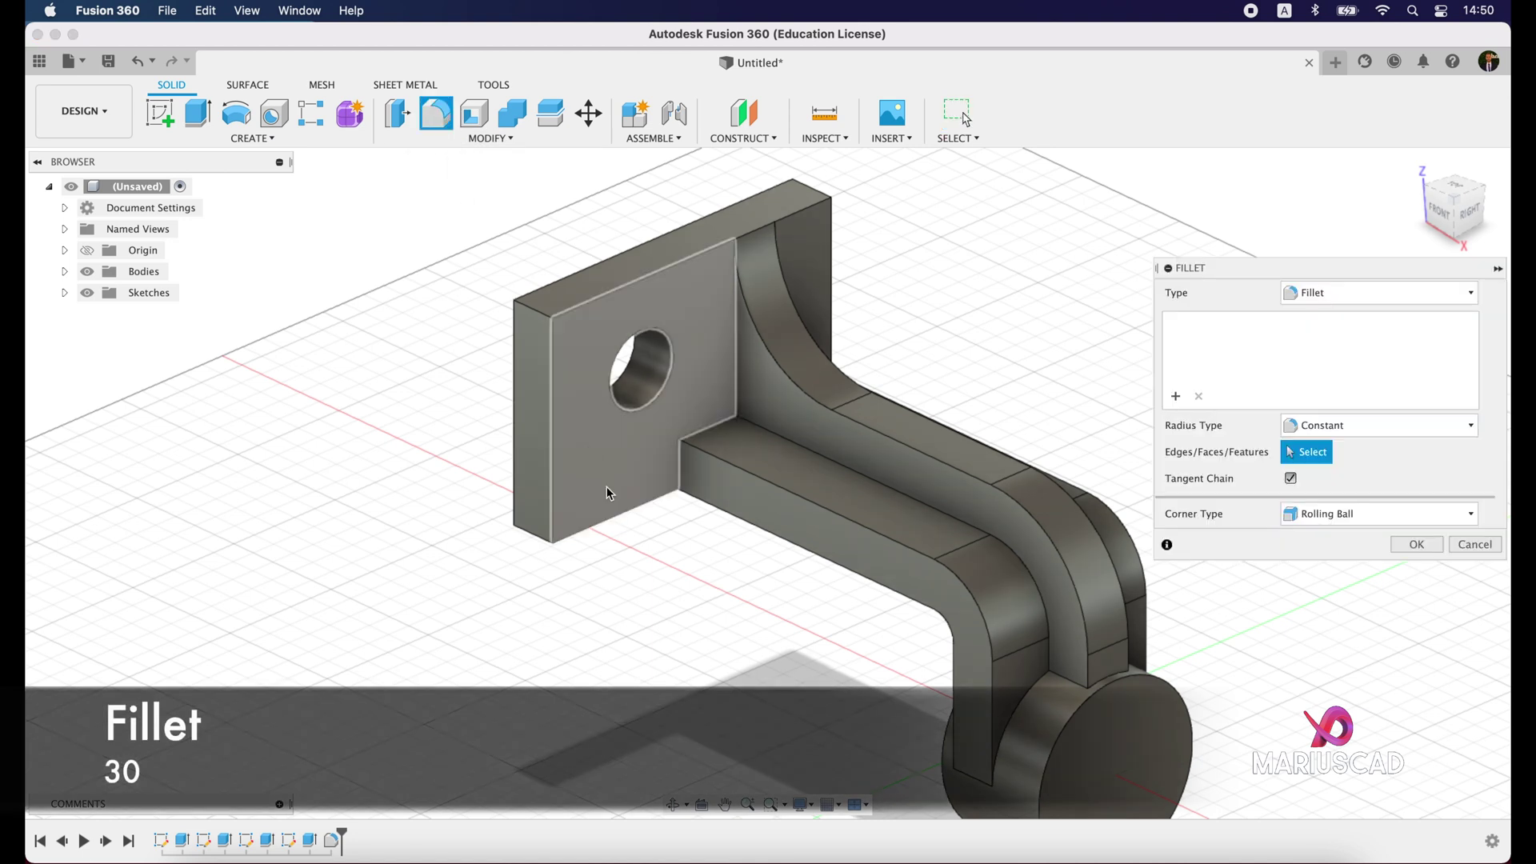
left_click(678, 464)
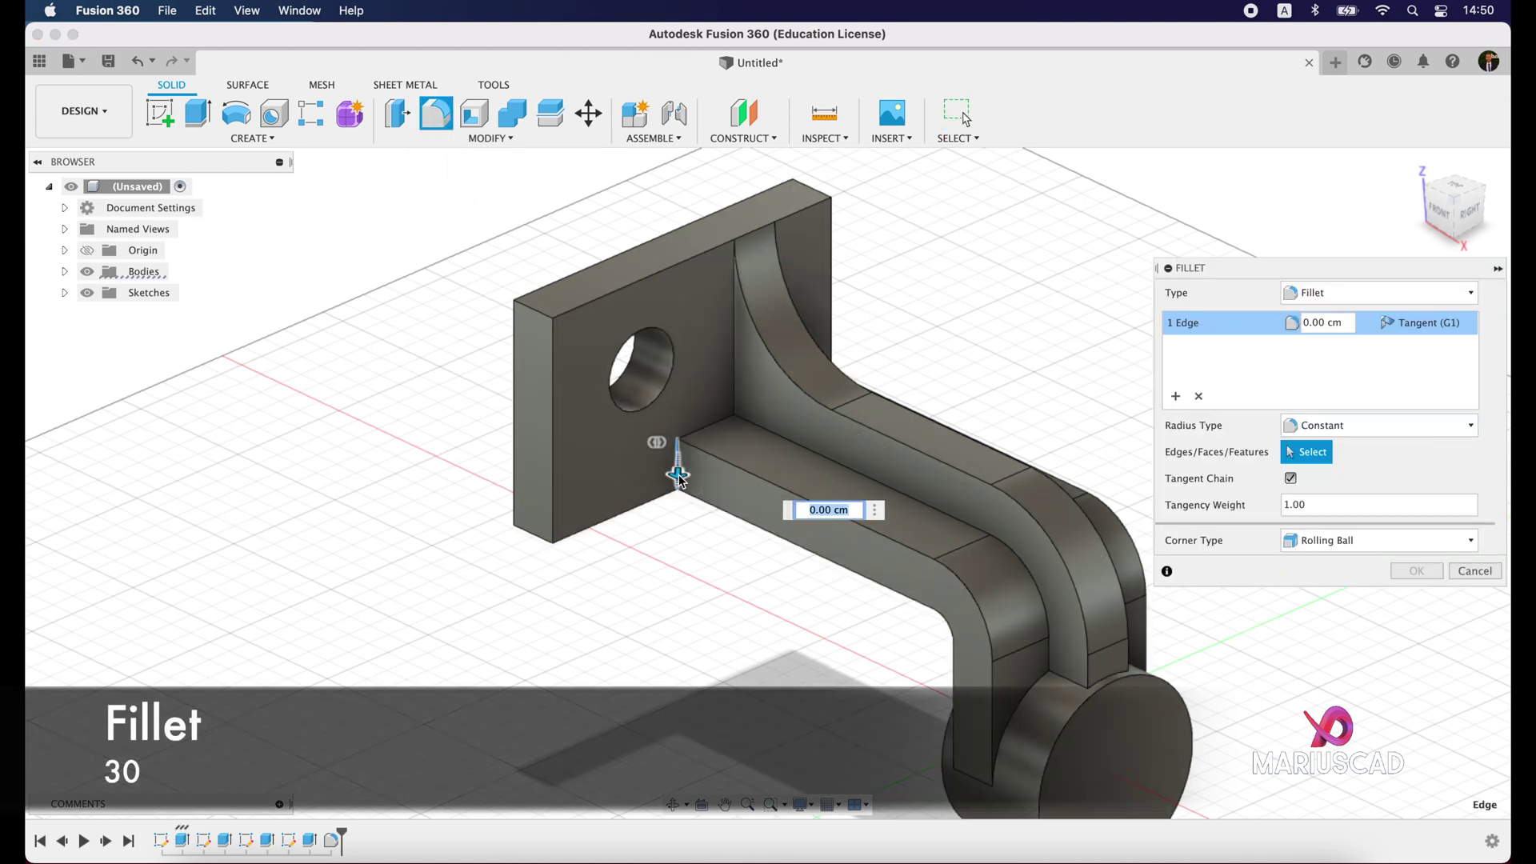
left_click_drag(676, 512, 679, 512)
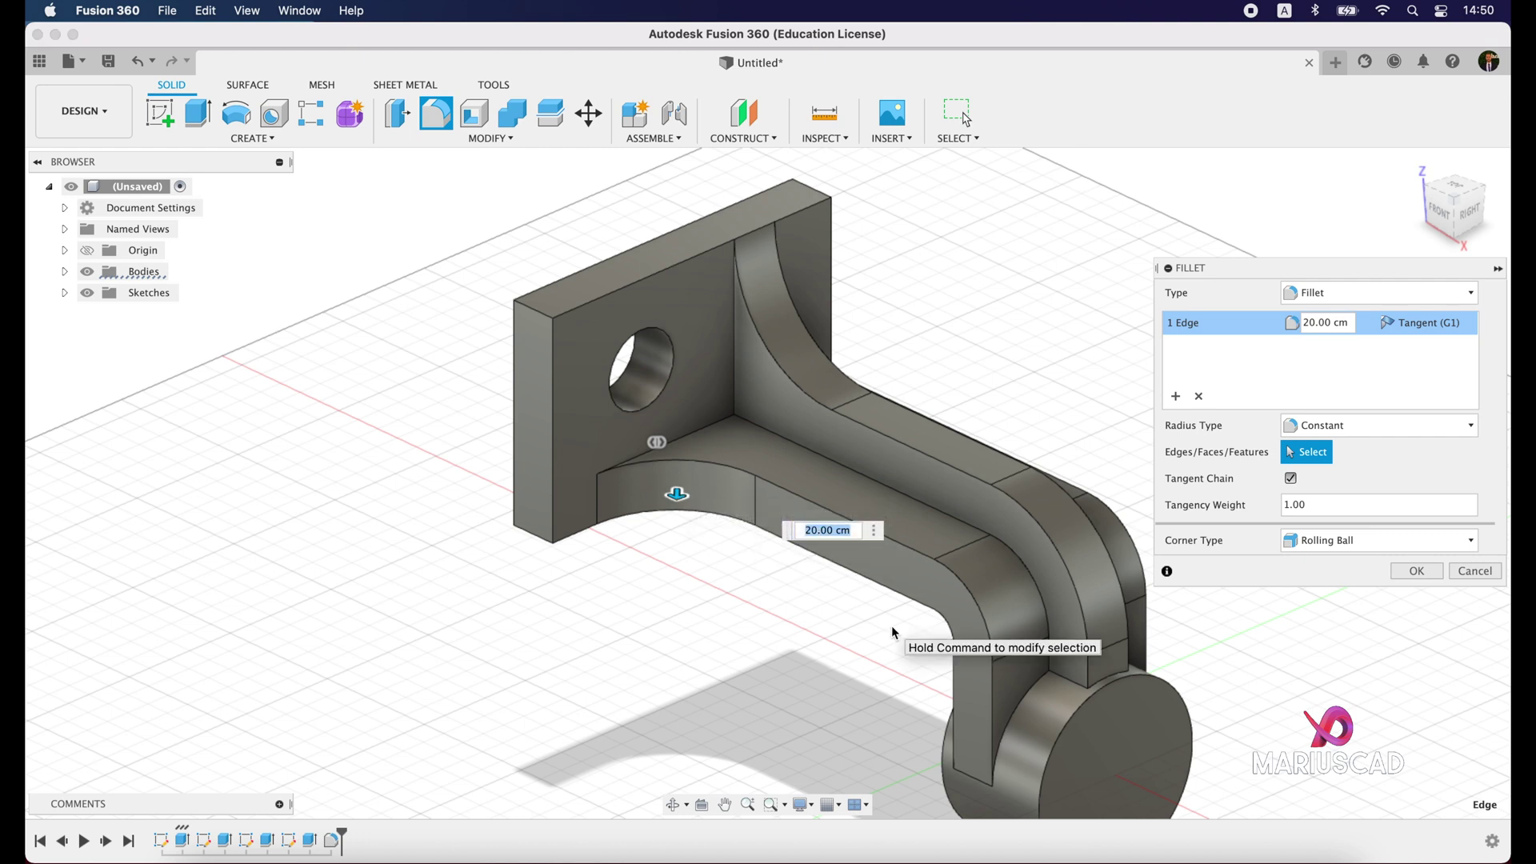
type("30")
key("Return")
middle_click_drag(891, 626, 1227, 651, "shift")
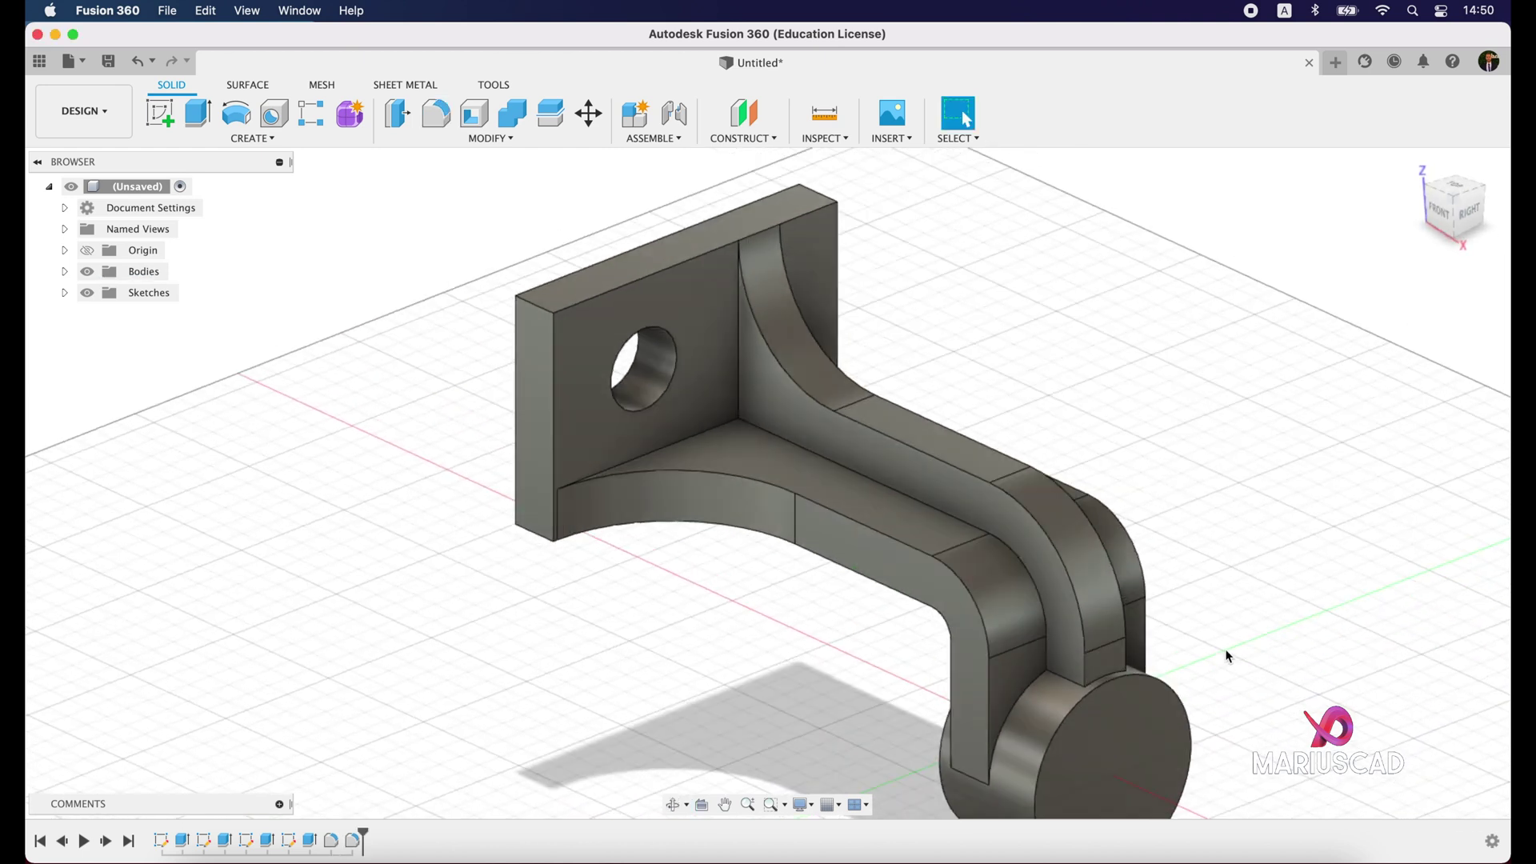
scroll(1005, 541, "up", 3)
Sketch a Ø16 circle on the cylinder boss's end face and finish the sketch
scroll(1006, 560, "down", 5)
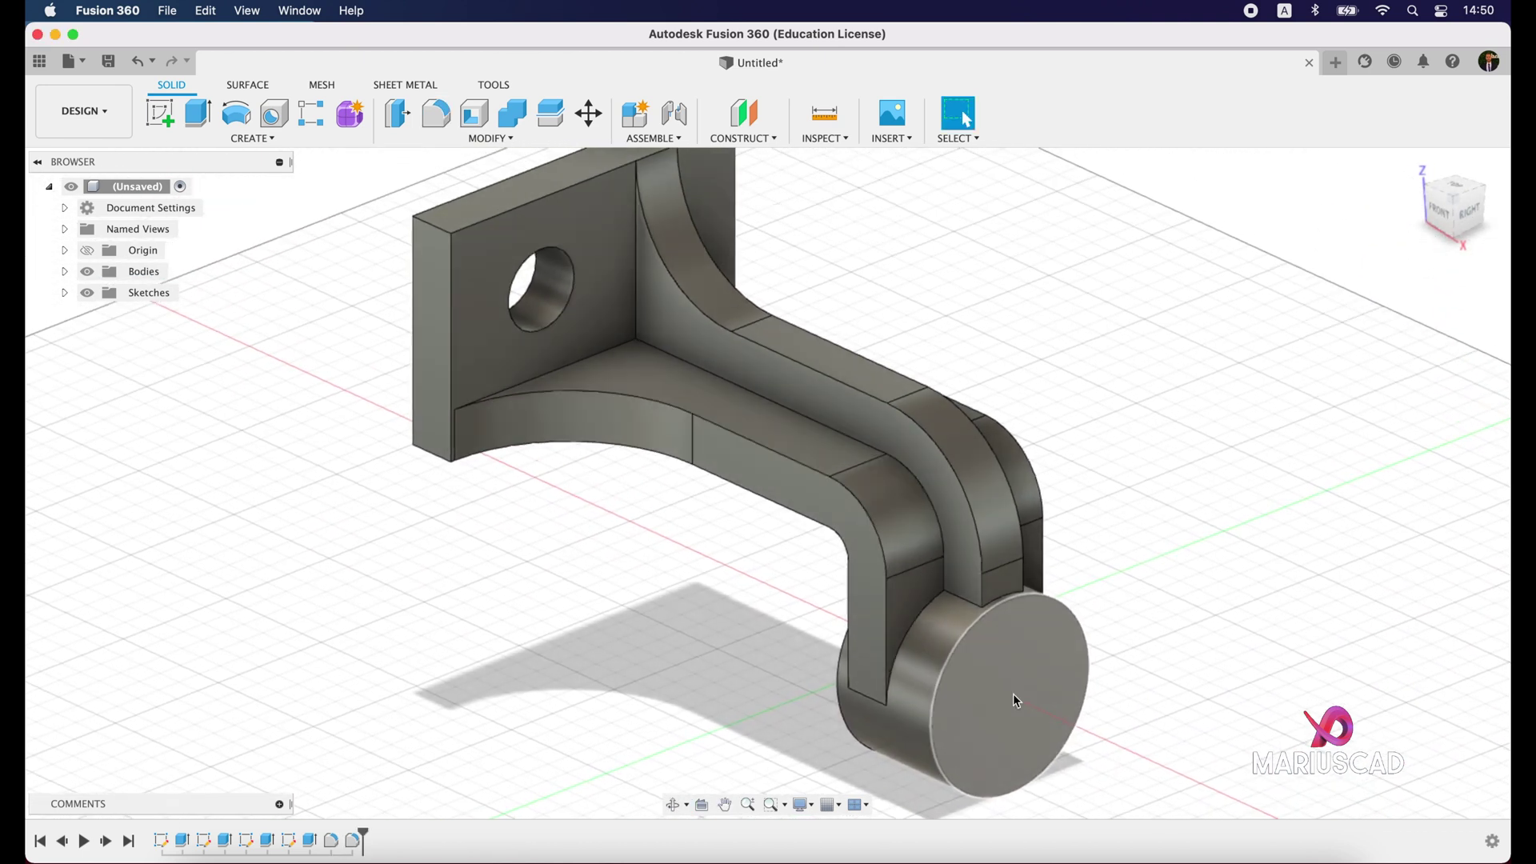
right_click(1056, 652)
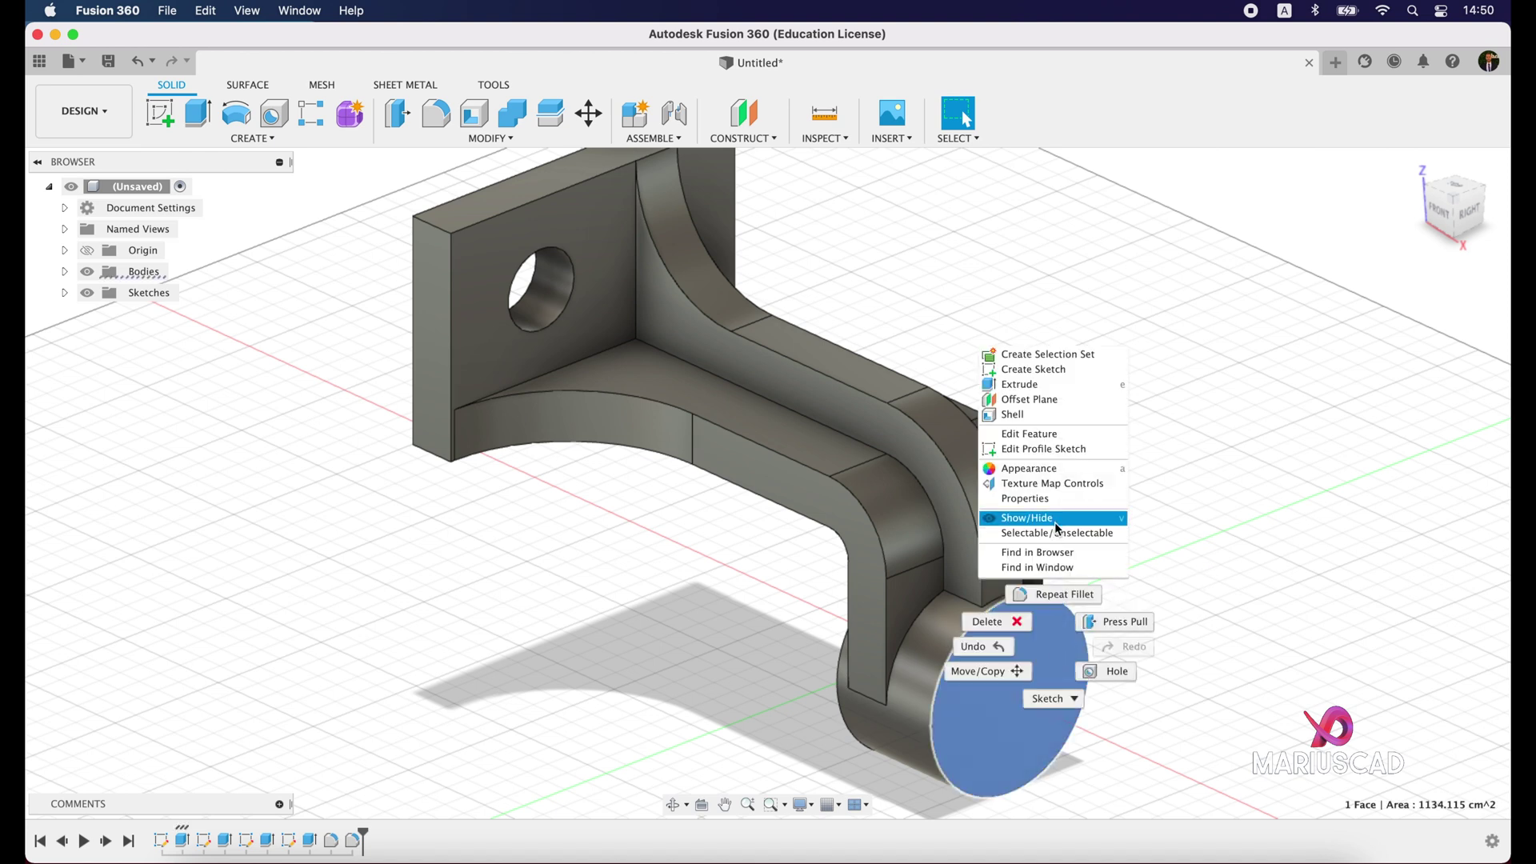
left_click(1057, 369)
key("c")
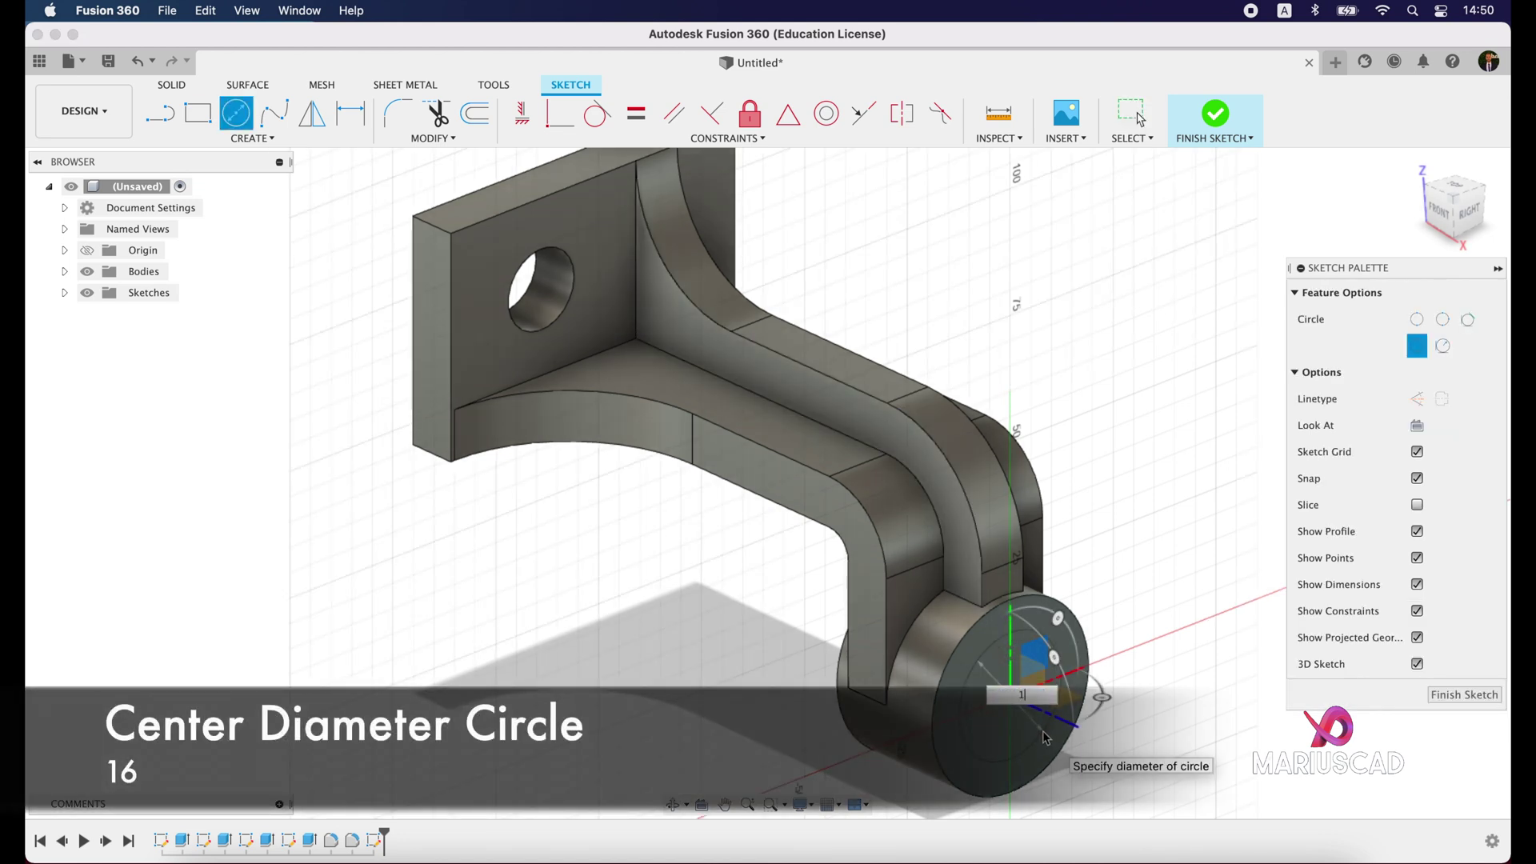
key("Return")
left_click(1215, 116)
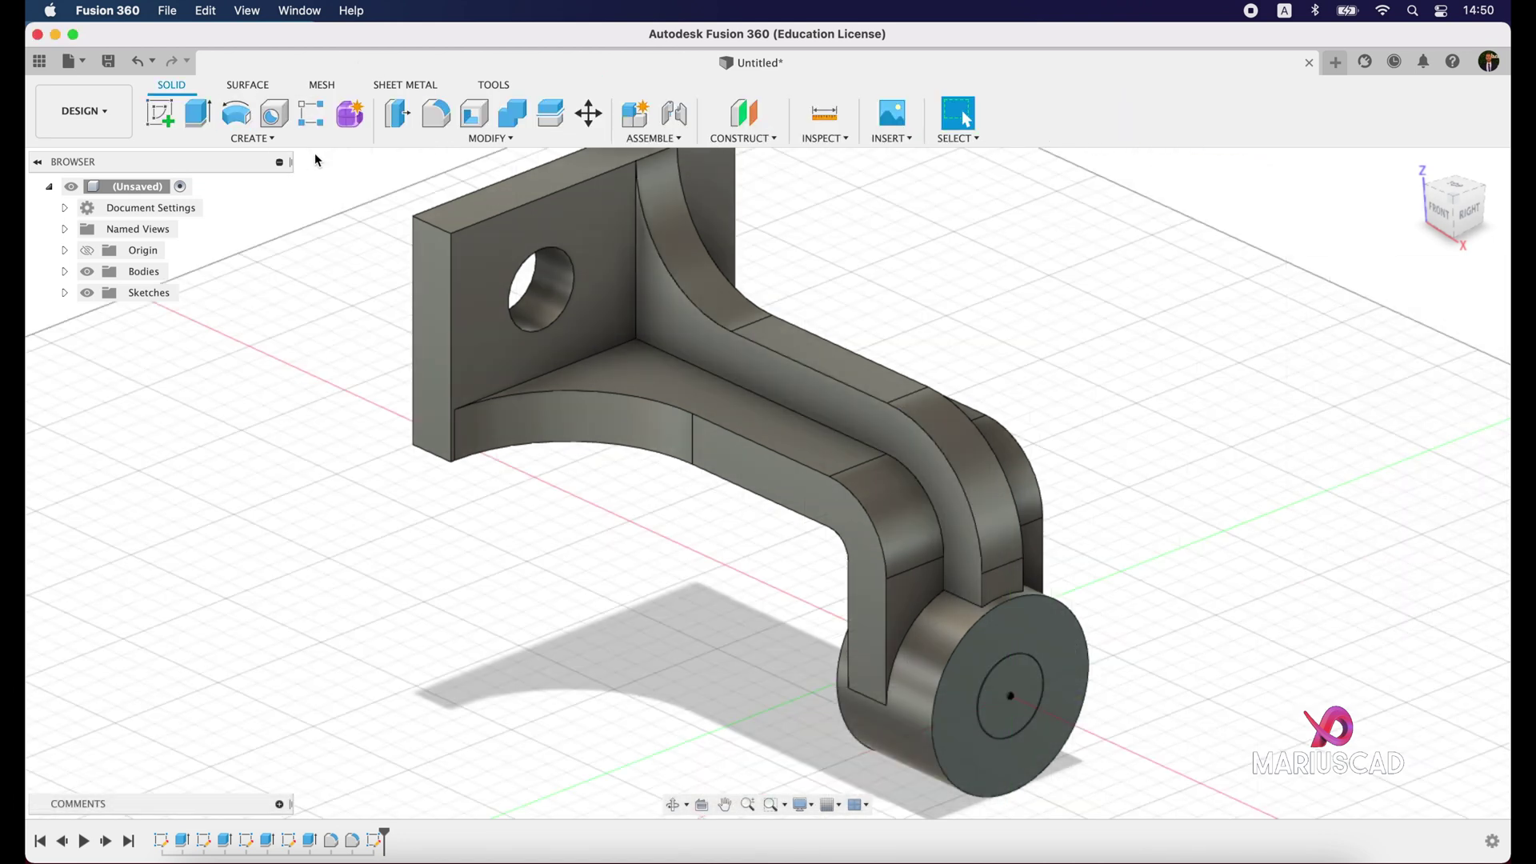
Extrude the 16 circle as a cut through the boss to form the hole
left_click(198, 113)
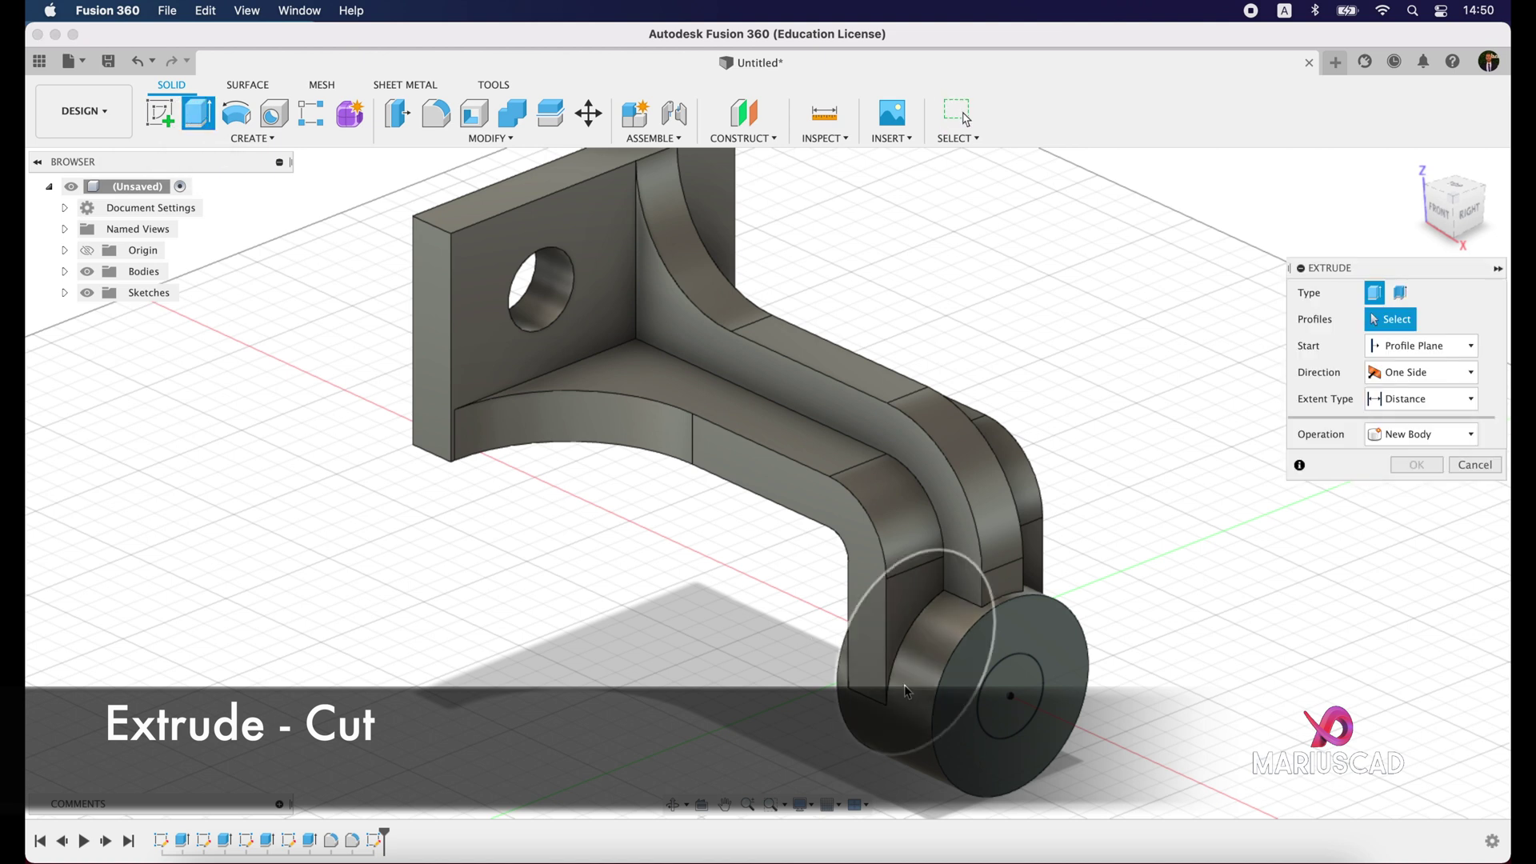
left_click(1003, 706)
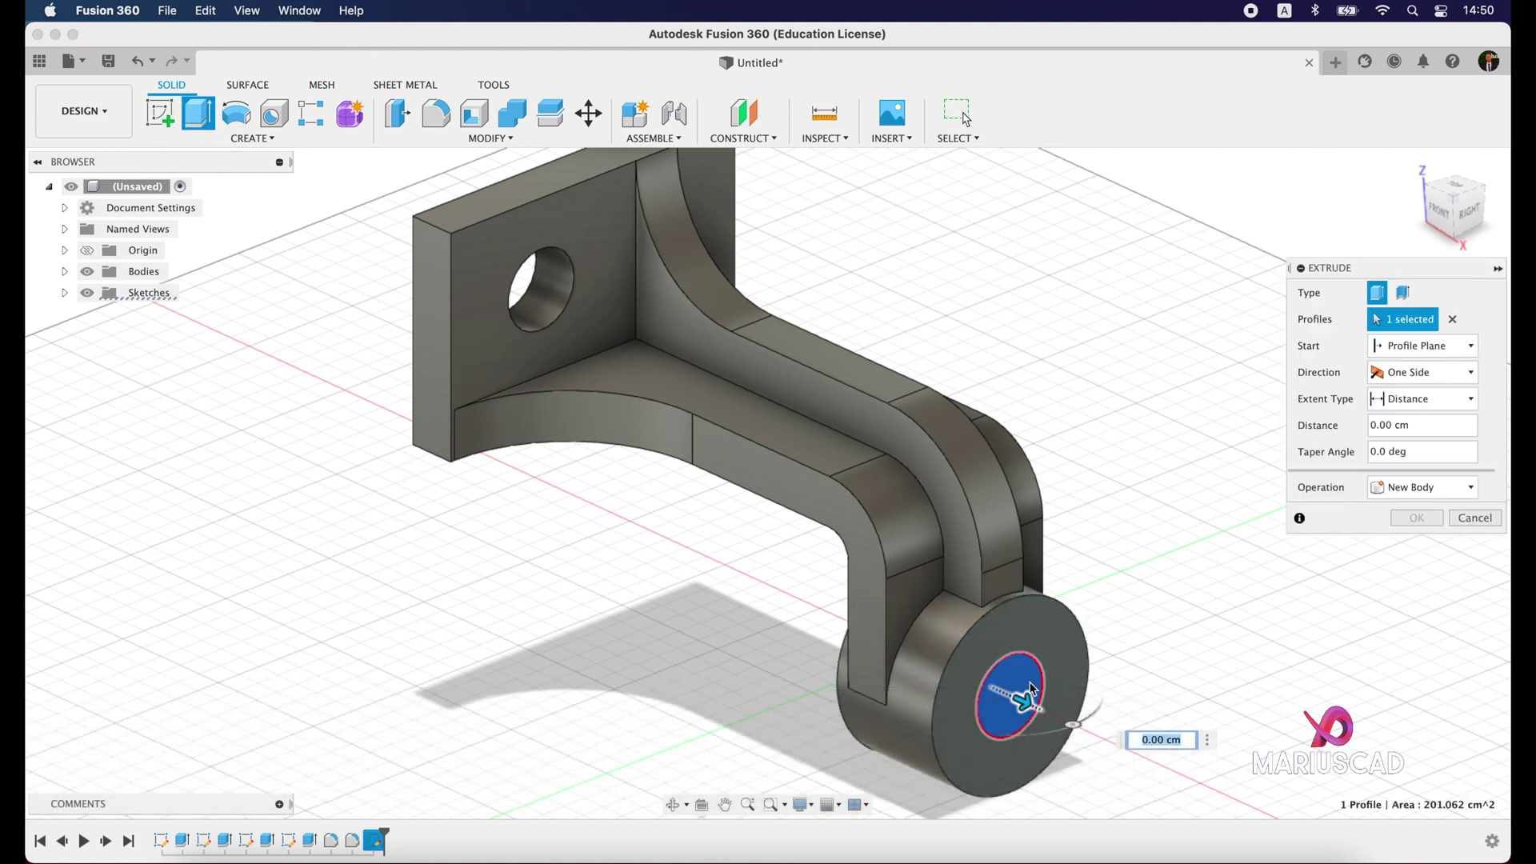
left_click_drag(1022, 703, 808, 751)
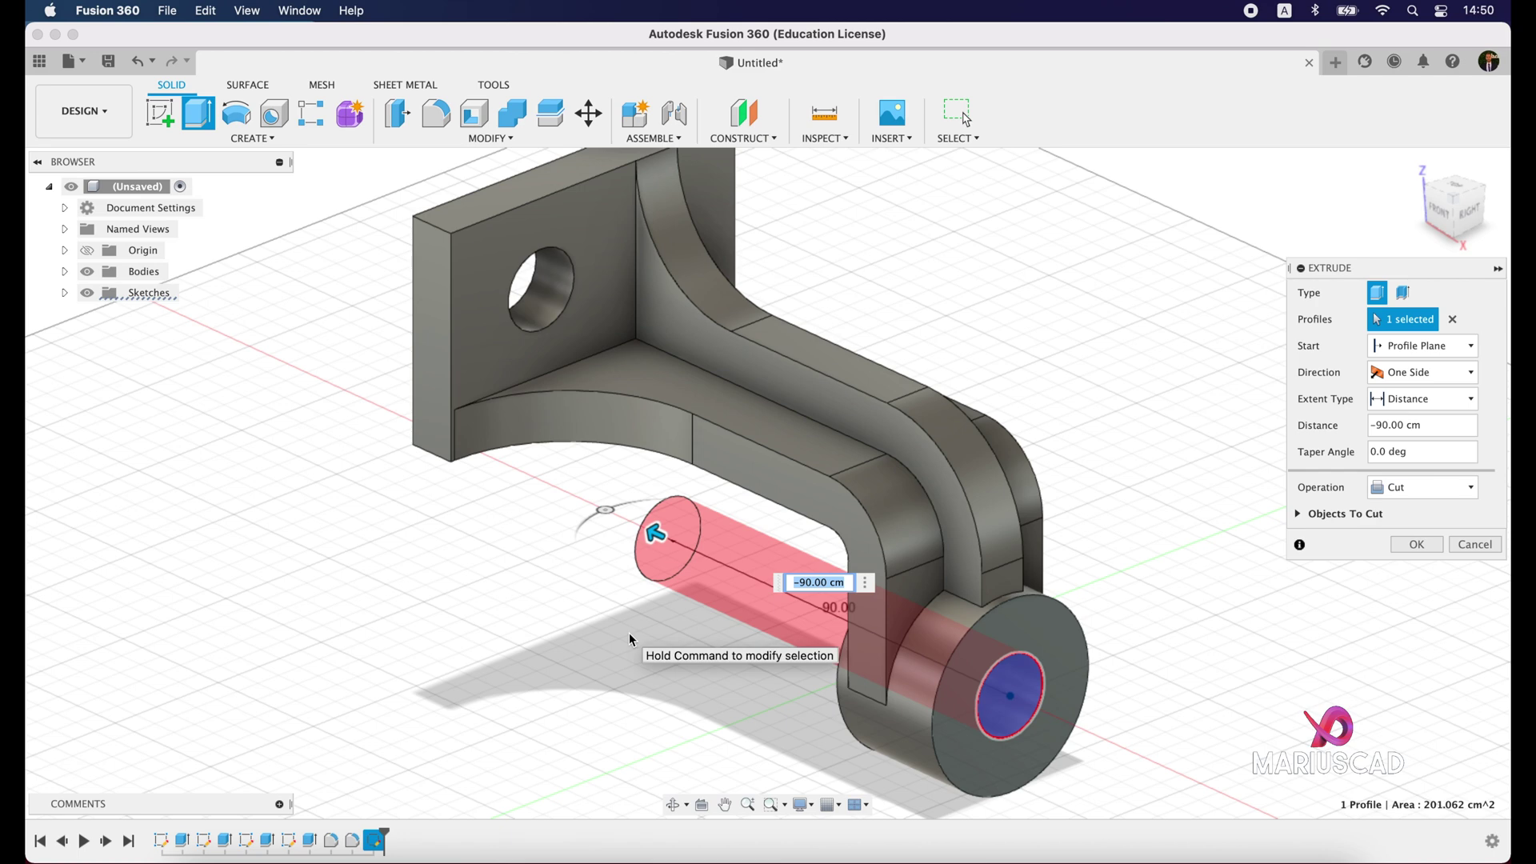
left_click(1418, 544)
middle_click_drag(1266, 682, 1335, 641, "shift")
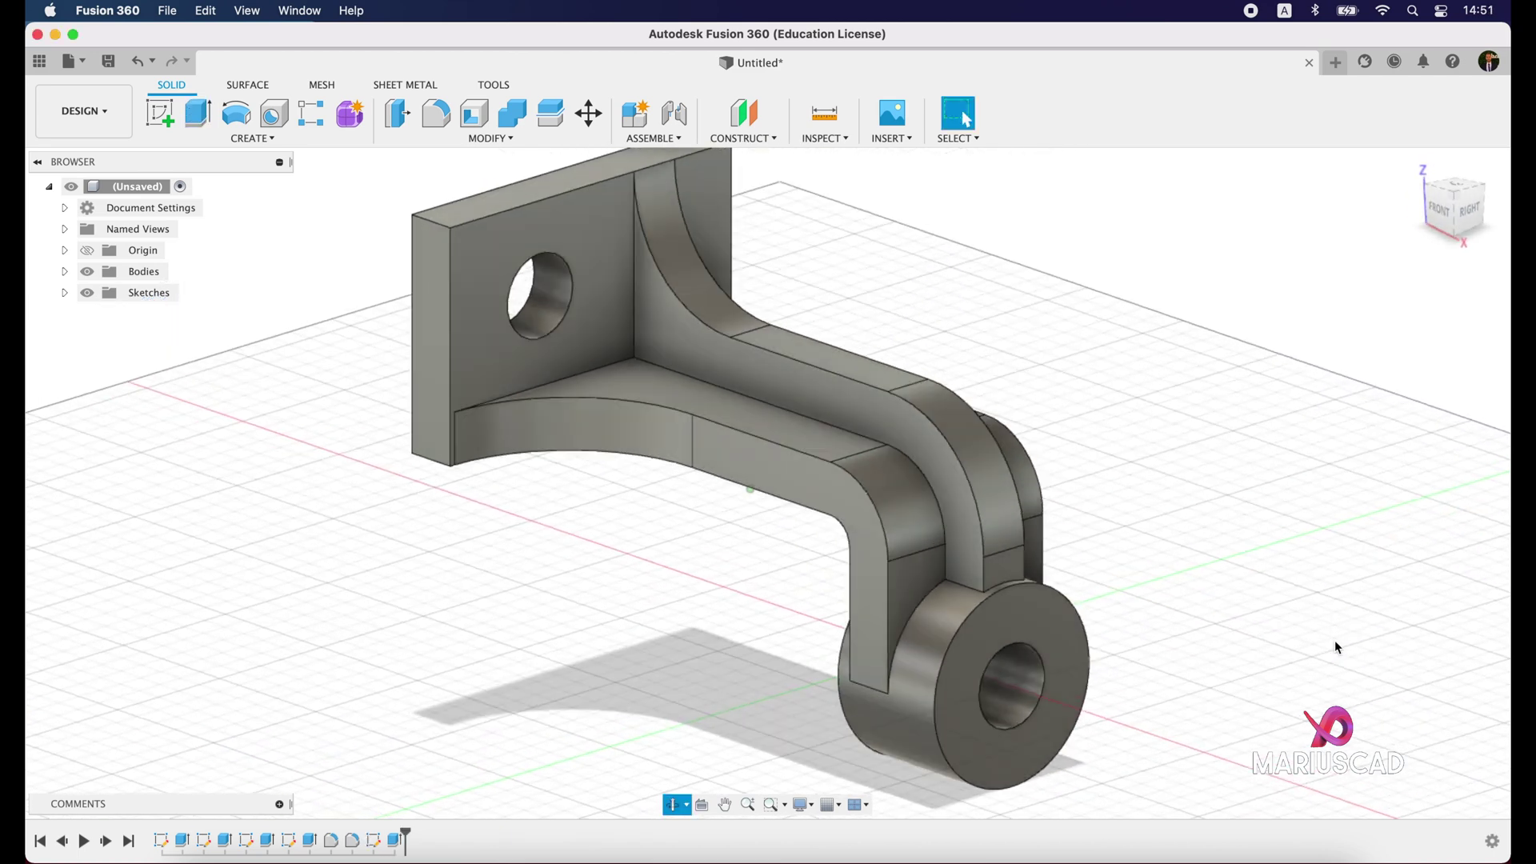
Select the entire bracket and apply the Powder Coat – Rough (Yellow) appearance found by searching 'yellow'
scroll(1334, 640, "up", 3)
scroll(1159, 582, "down", 3)
middle_click_drag(1159, 582, 1053, 549)
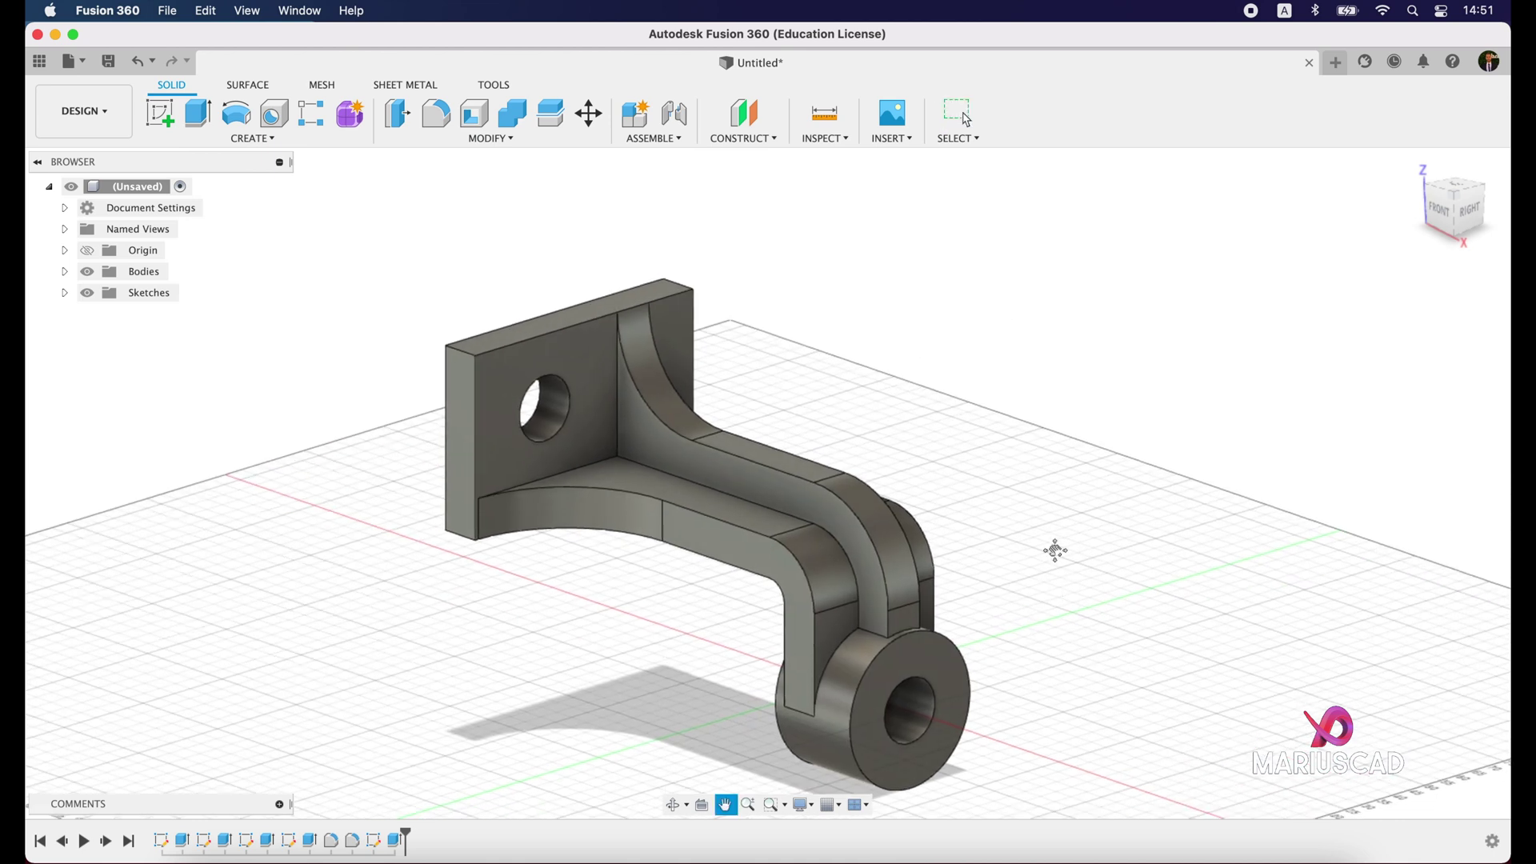
left_click_drag(1154, 715, 360, 179)
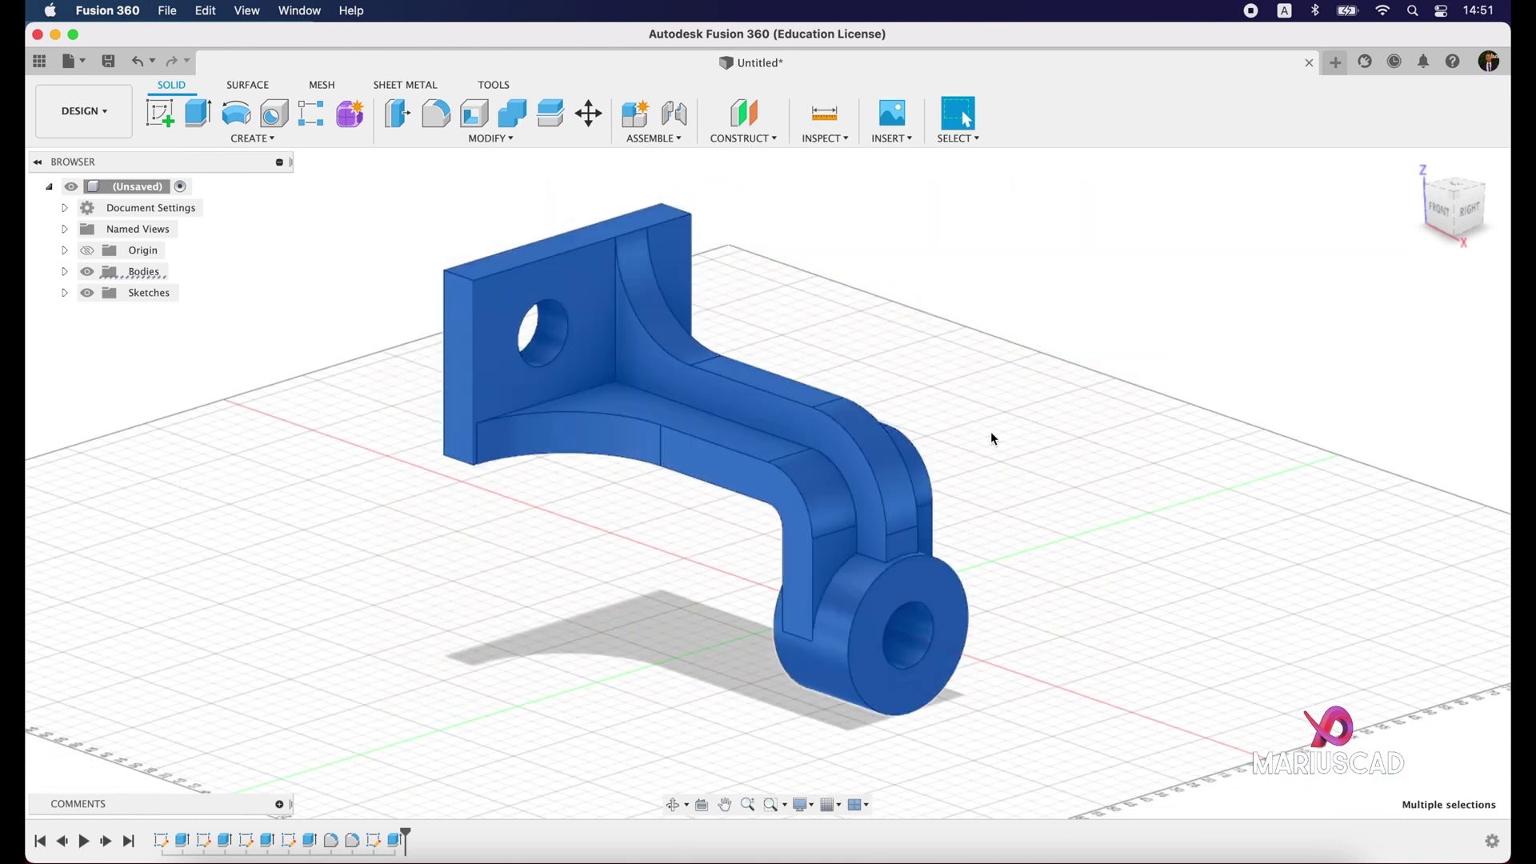
right_click(990, 432)
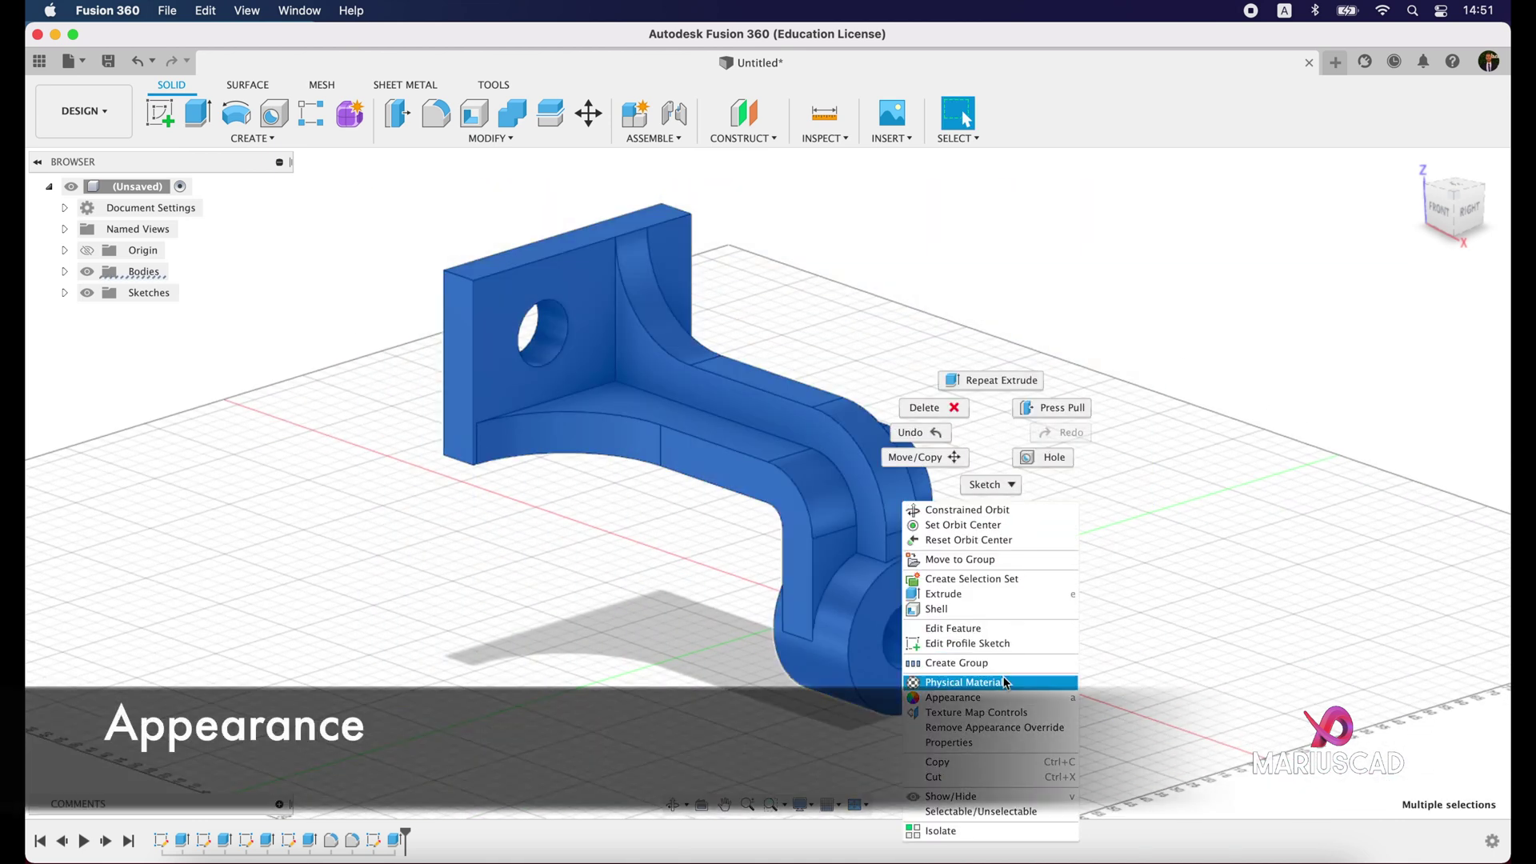
left_click(956, 697)
type("yellow")
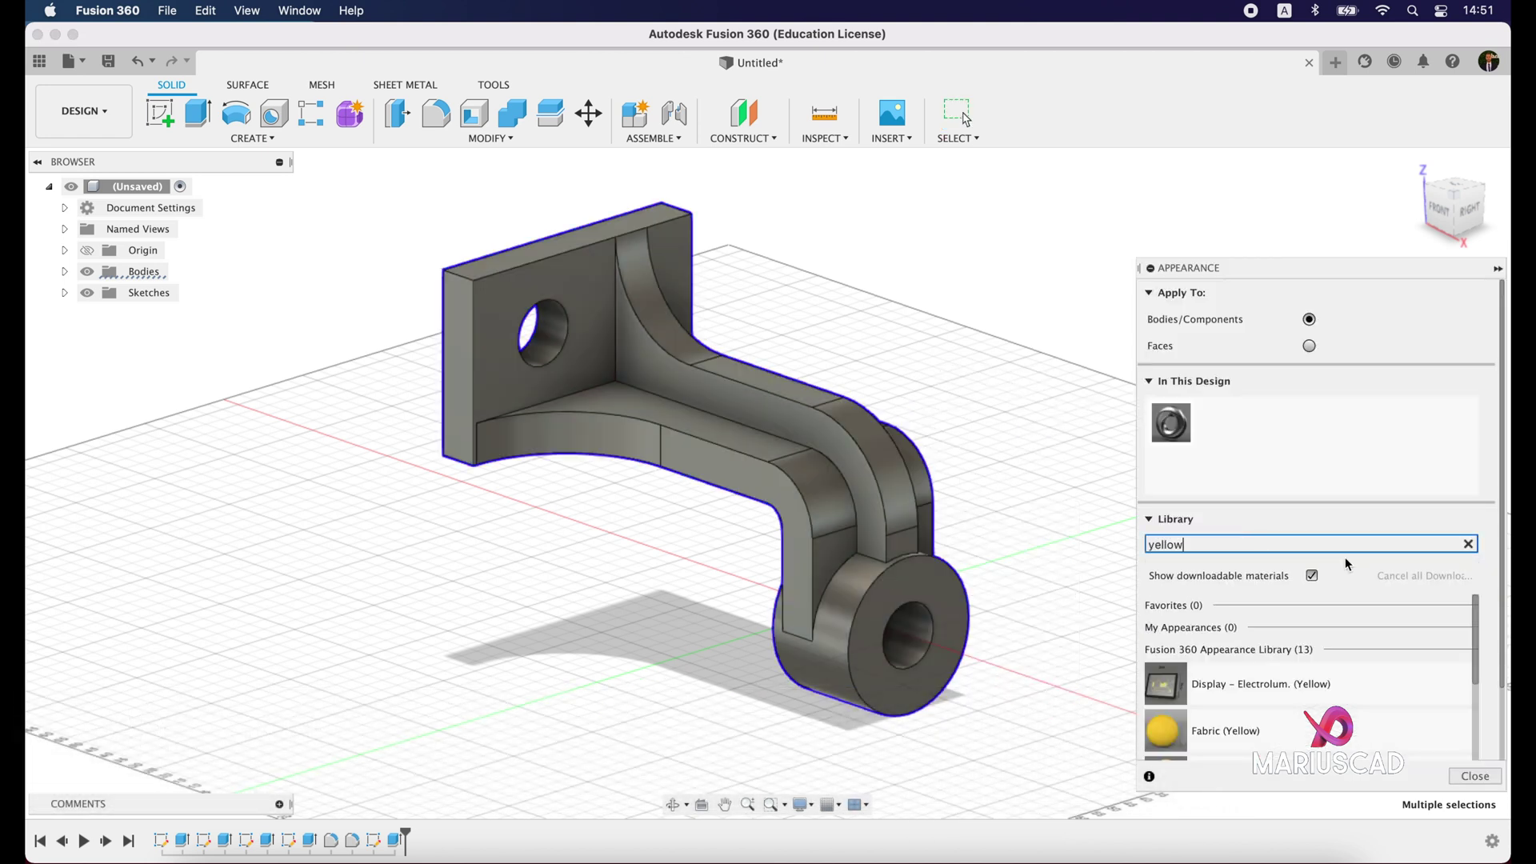
scroll(1352, 744, "down", 10)
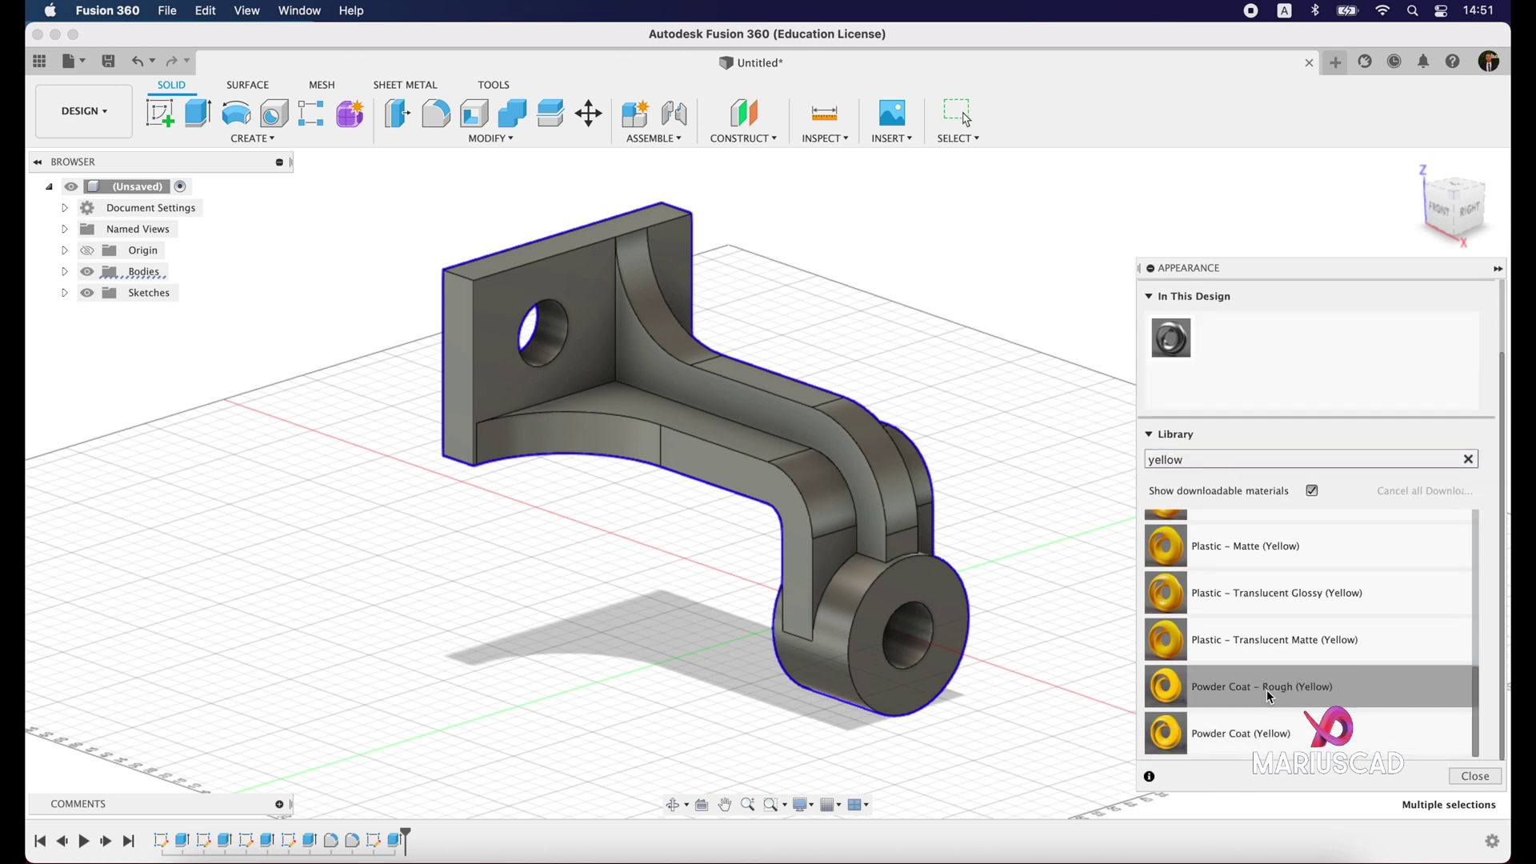
left_click_drag(1268, 696, 900, 560)
left_click_drag(827, 524, 832, 528)
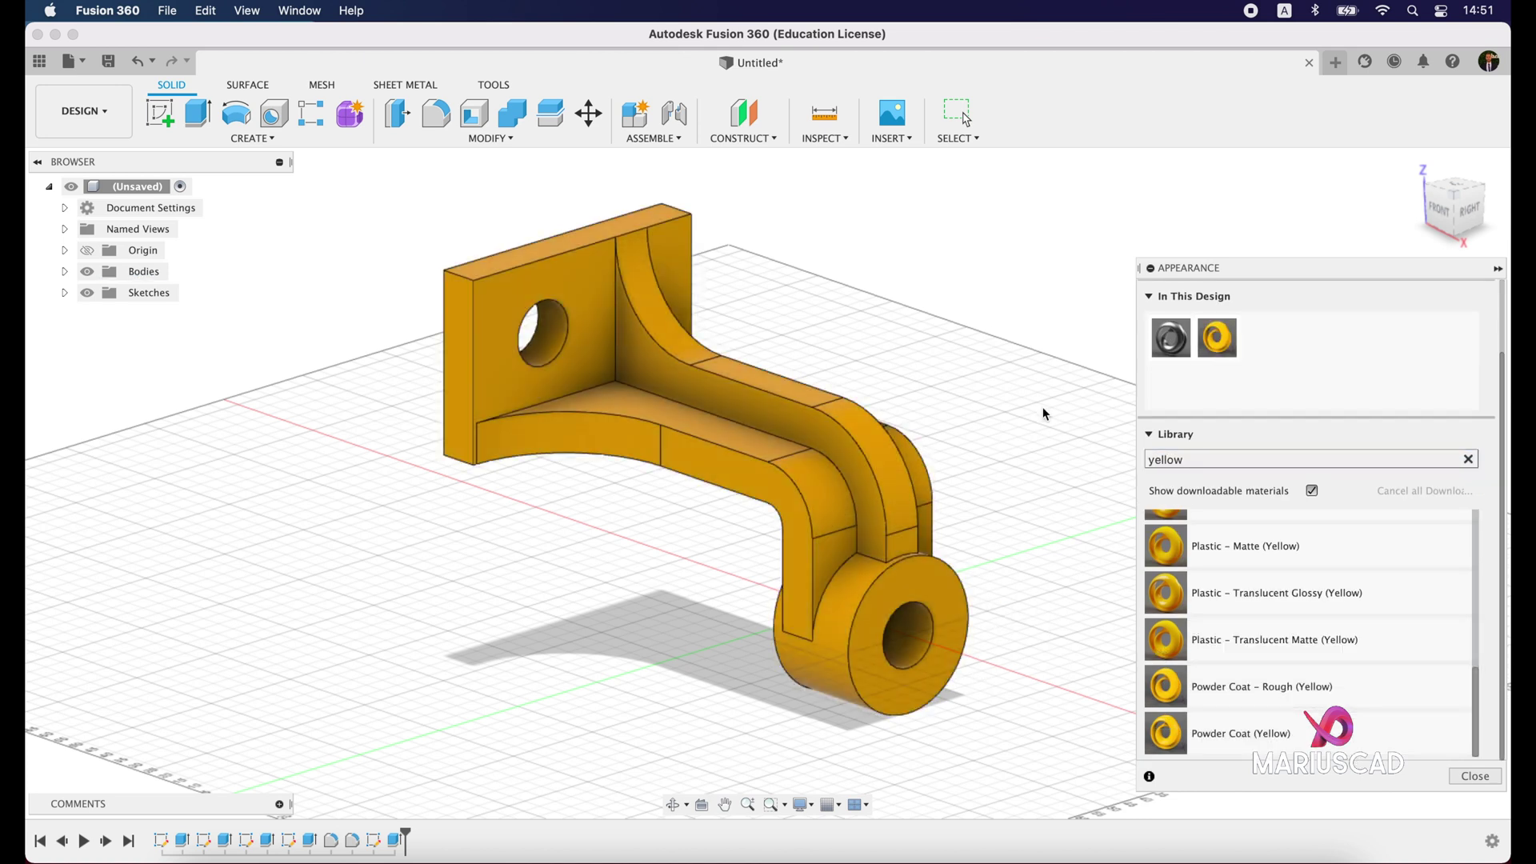
key("Escape")
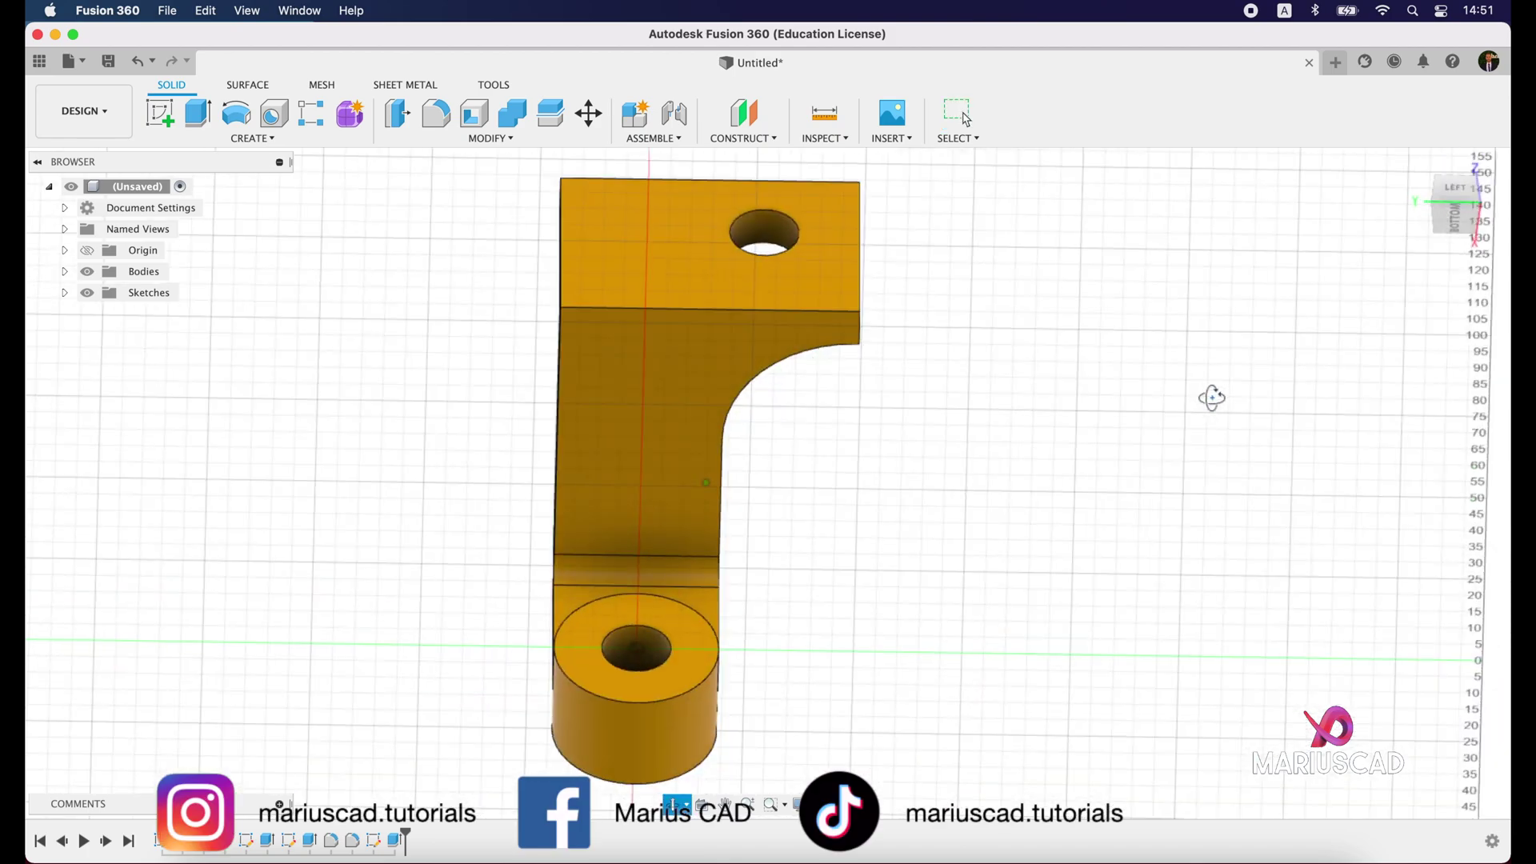